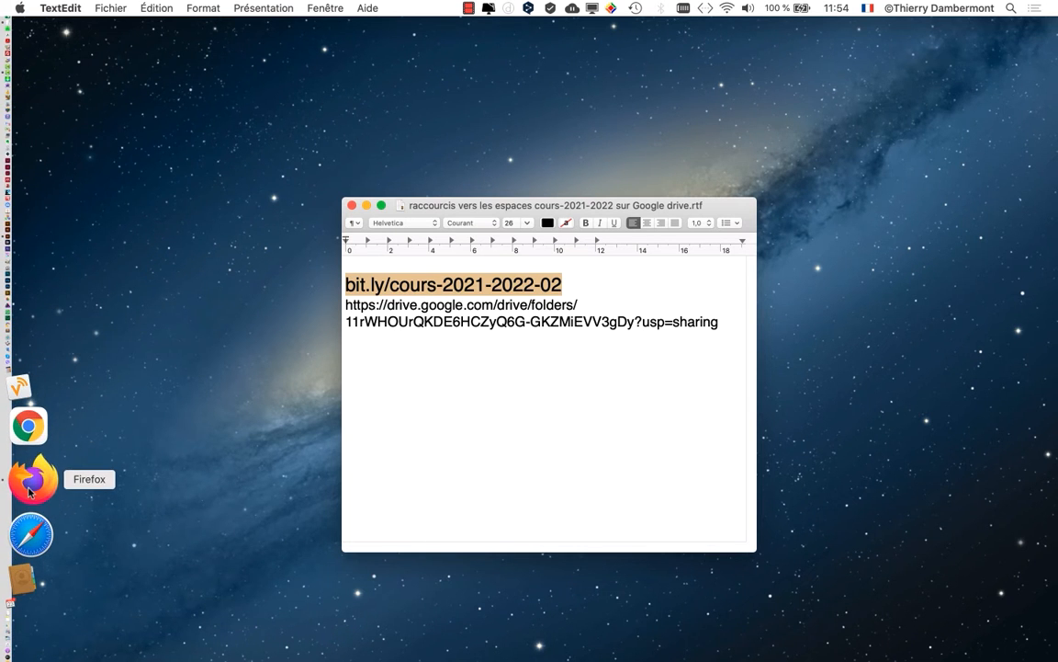
# Switch to Firefox, display the available actions for the teddy bear 5 folder in Google Drive, and minimise the browser window
pyautogui.click(28, 476)
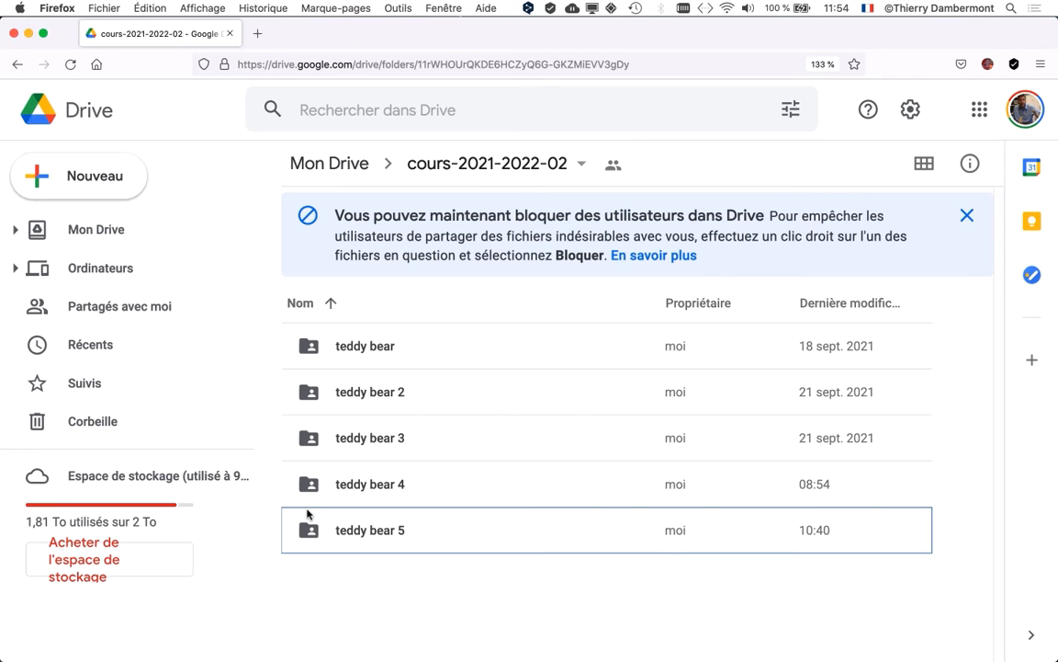
pyautogui.click(405, 578)
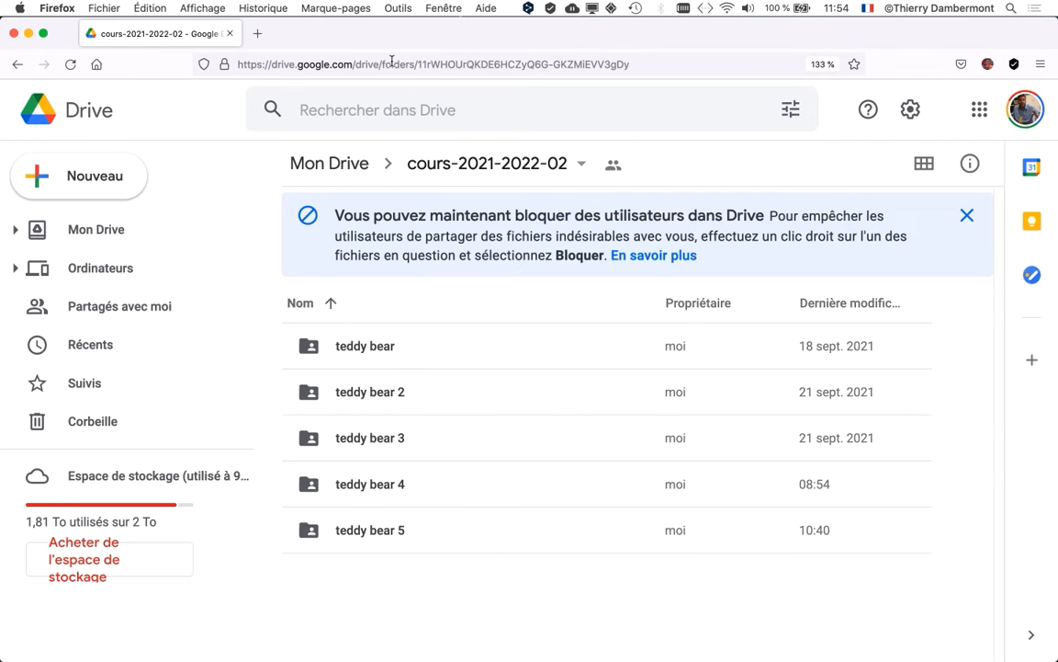
pyautogui.click(366, 540)
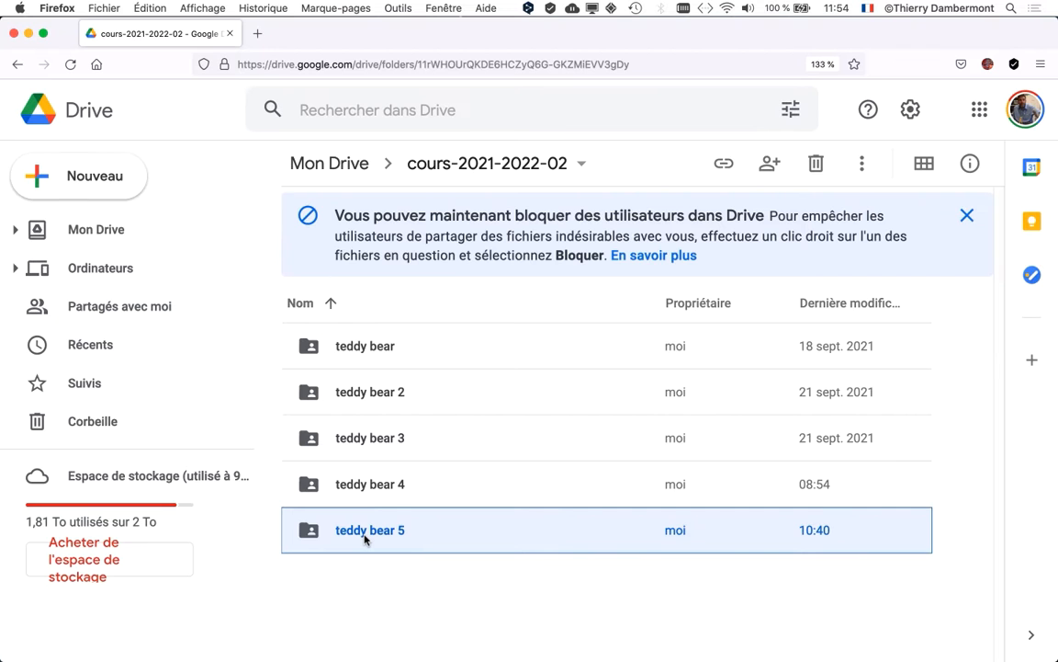
pyautogui.click(862, 162)
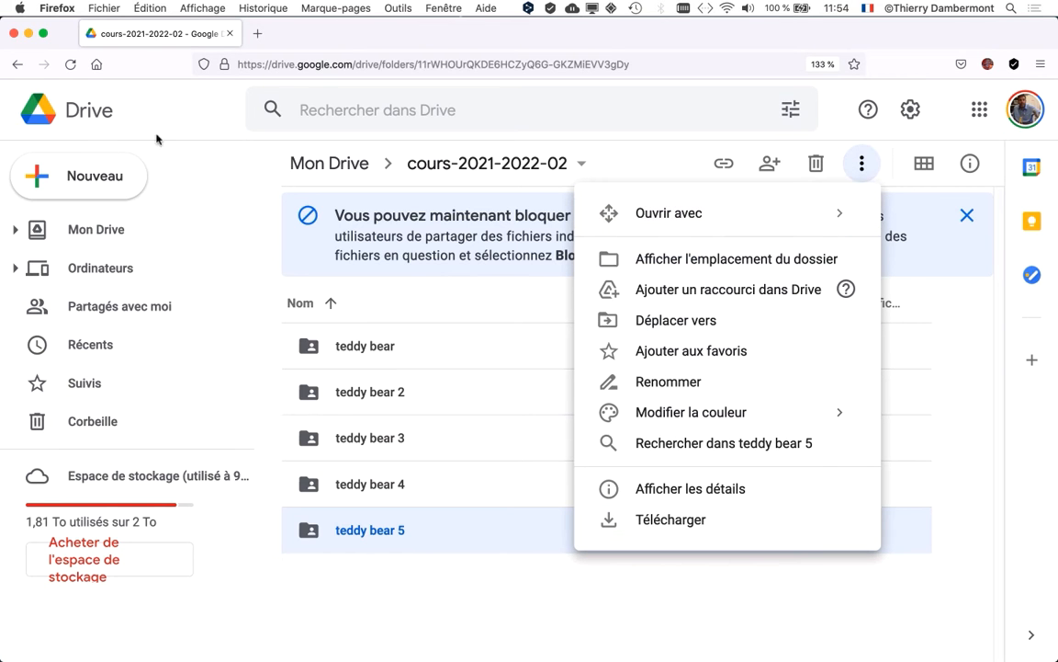
pyautogui.click(29, 33)
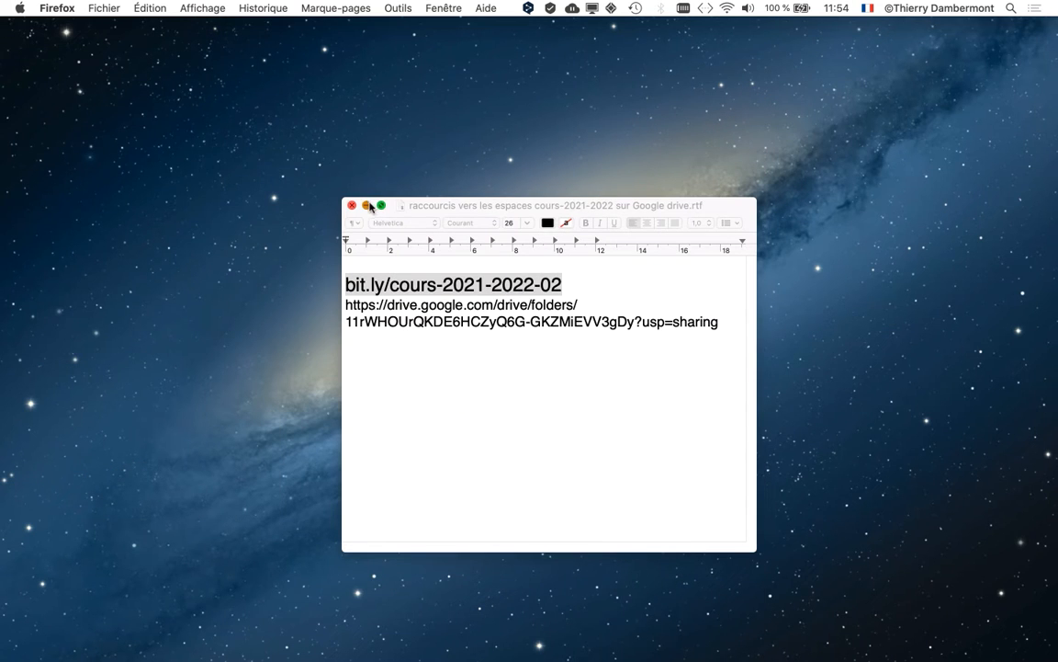
# Switch to Finder and preview the teddy bear 5 folder as icons before restoring the list view
pyautogui.press('super+Tab')
pyautogui.click(539, 342)
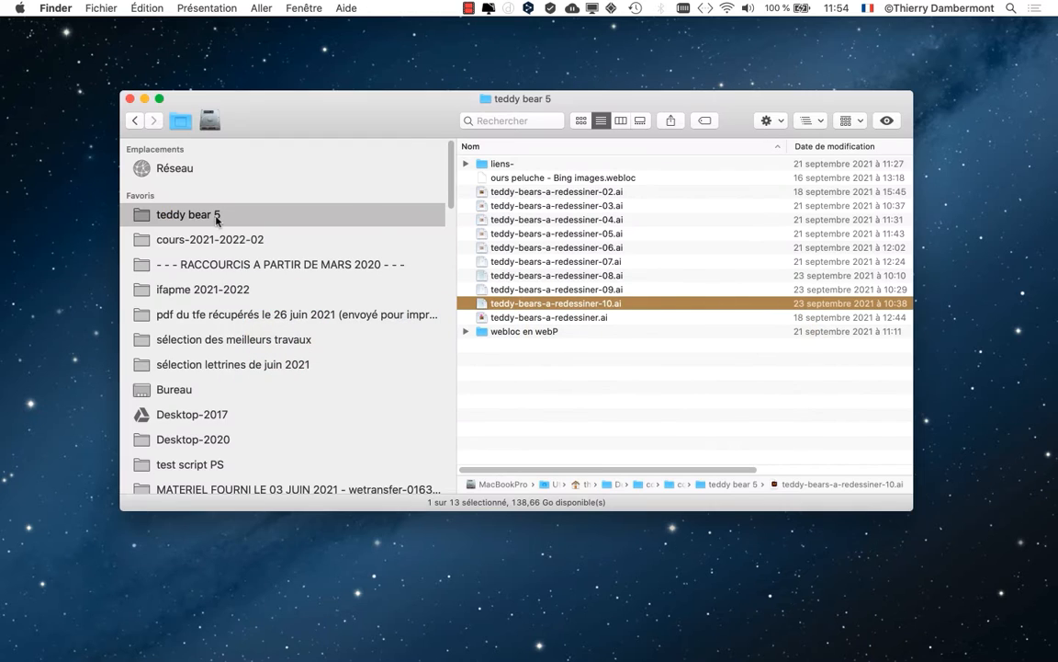
pyautogui.click(581, 121)
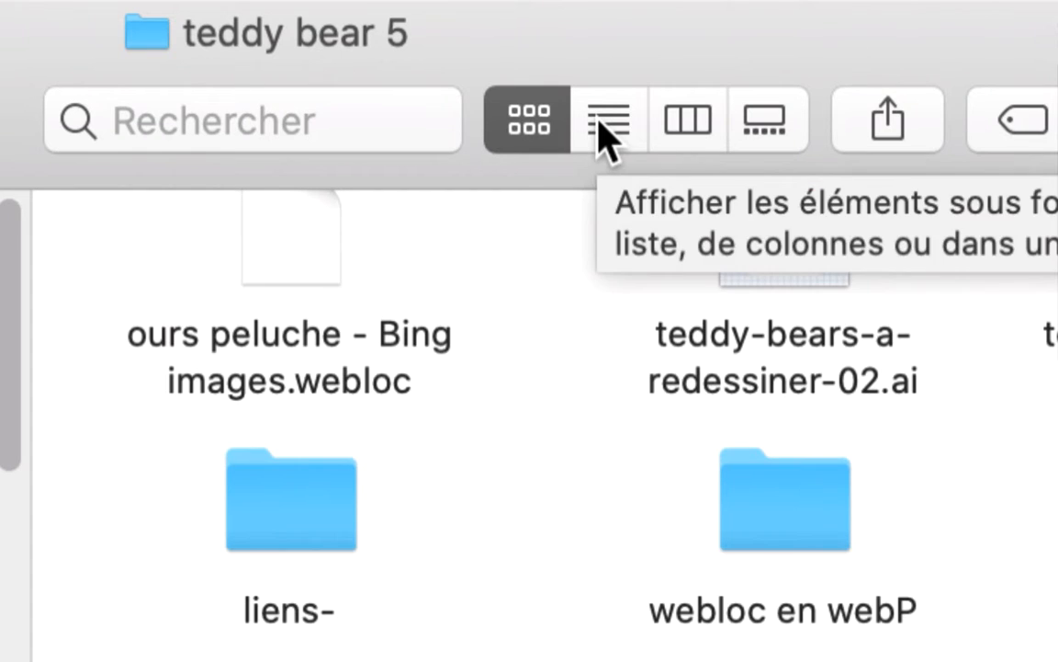
pyautogui.click(607, 136)
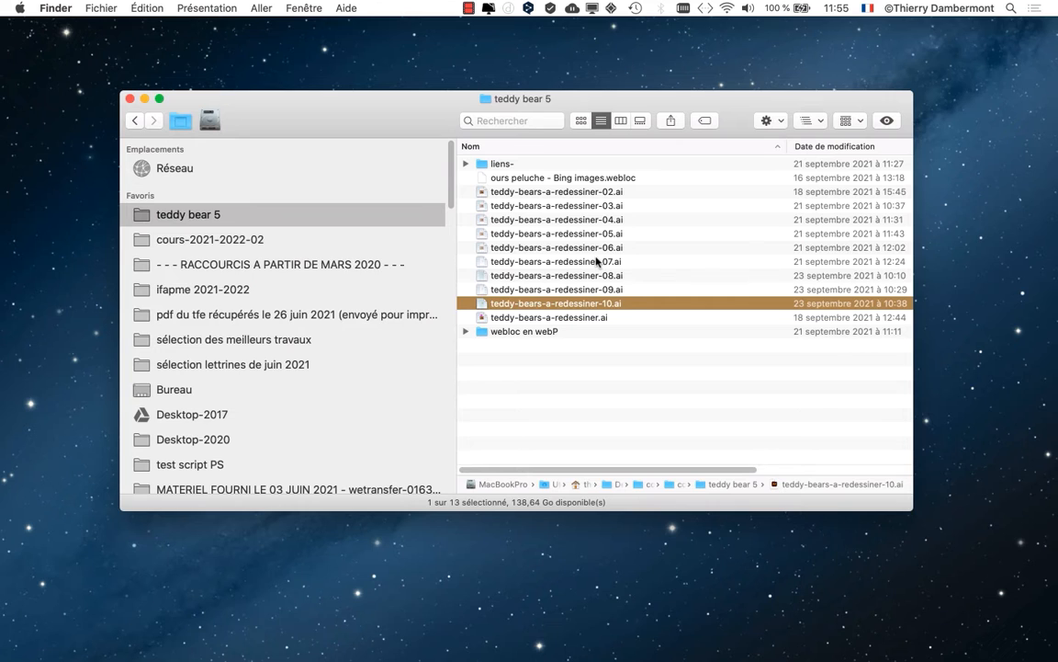
# Cycle through the running applications and switch to Adobe Illustrator 2021
pyautogui.press('super+Tab')
pyautogui.press('super+Tab')
pyautogui.press('super+Tab')
pyautogui.press('super+Tab')
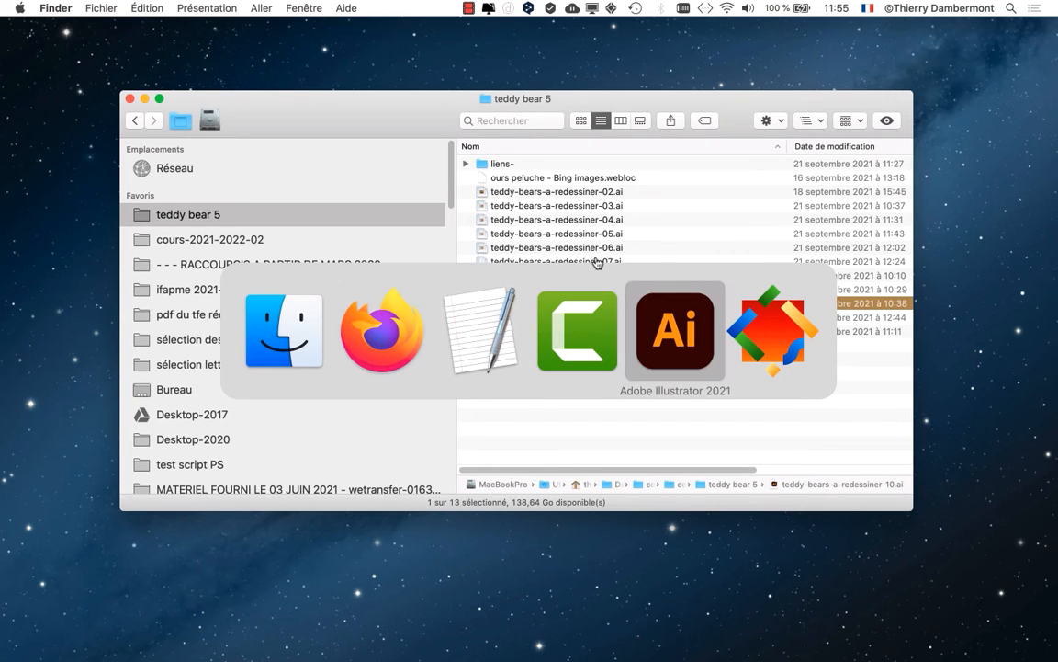
pyautogui.press('super+Tab')
pyautogui.press('super+Tab')
pyautogui.press('super+Tab')
pyautogui.press('super+Tab')
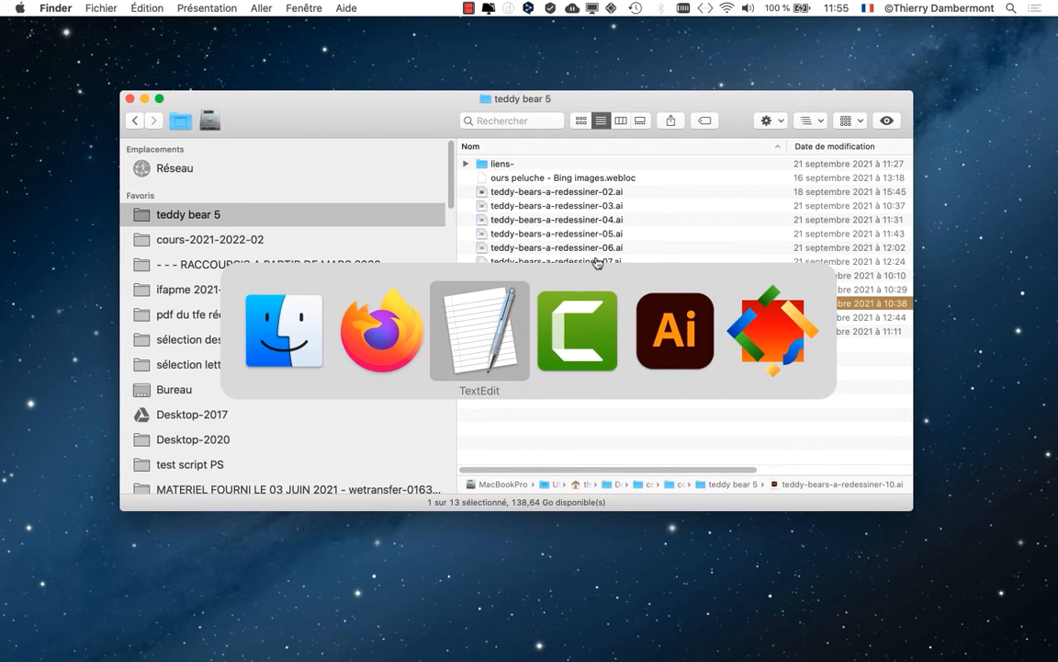
pyautogui.press('super+Tab')
pyautogui.press('super+Tab')
pyautogui.press('super+Tab')
pyautogui.press('super+Tab')
pyautogui.press('super+Tab')
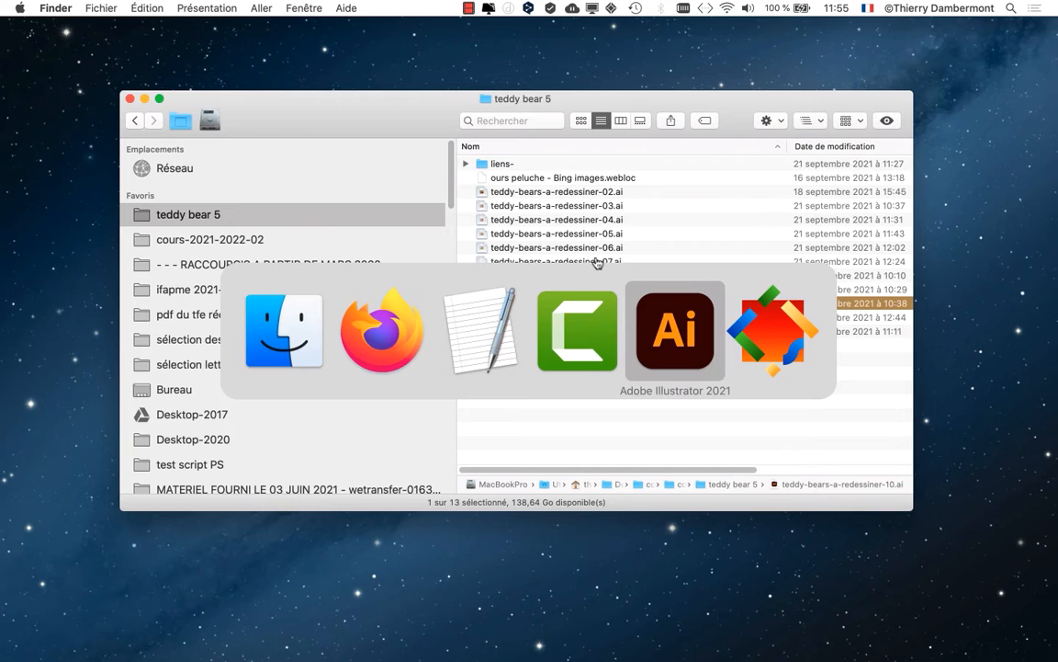
pyautogui.press('super+Tab')
pyautogui.press('super+Tab')
pyautogui.press('super+Tab')
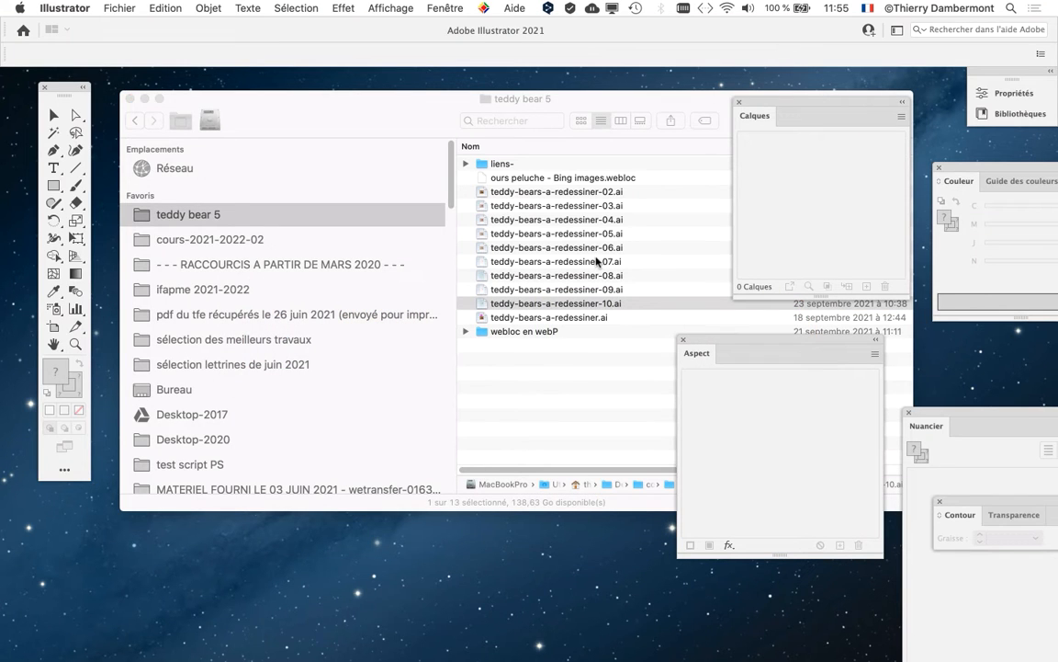
# Alternate between Finder and Illustrator, ending on Finder's teddy bear 5 folder window
pyautogui.press('super+Tab')
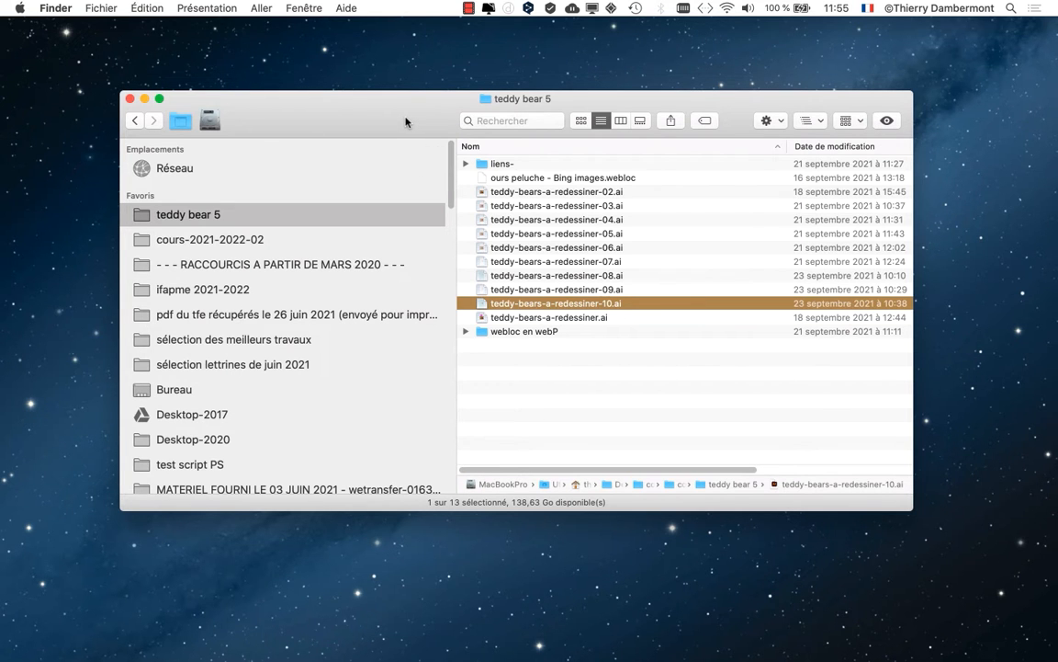
pyautogui.press('super+Tab')
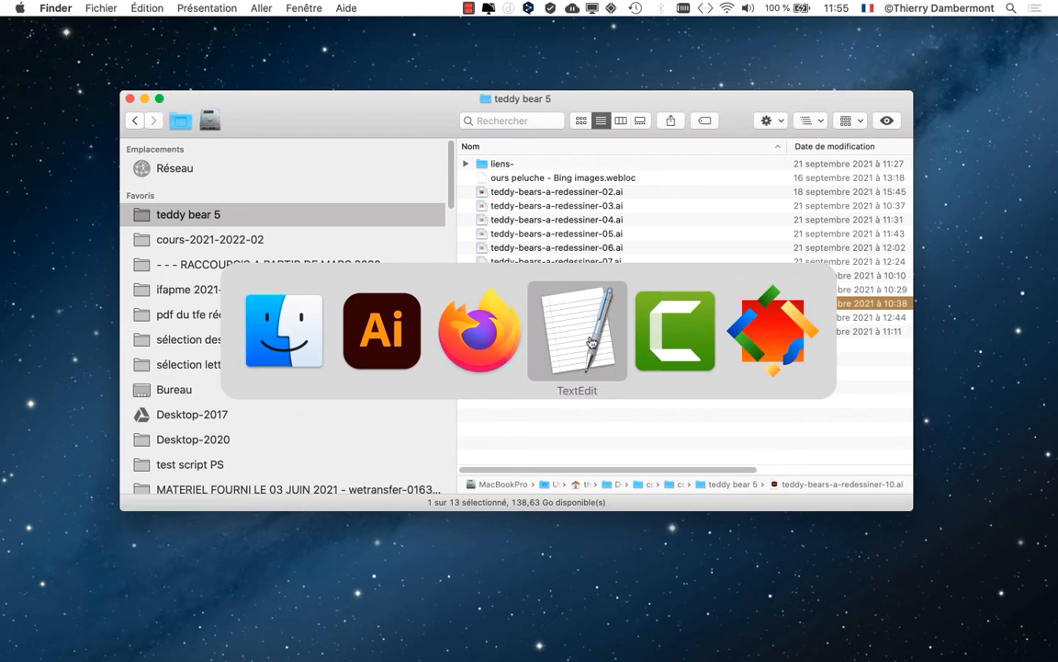
pyautogui.click(401, 338)
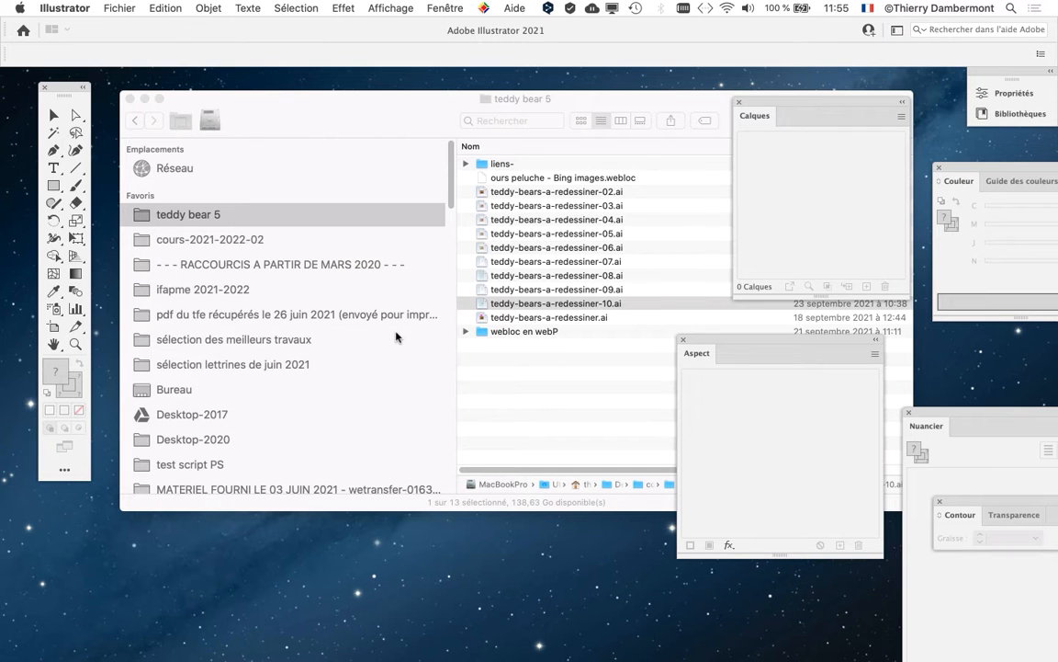
pyautogui.click(393, 113)
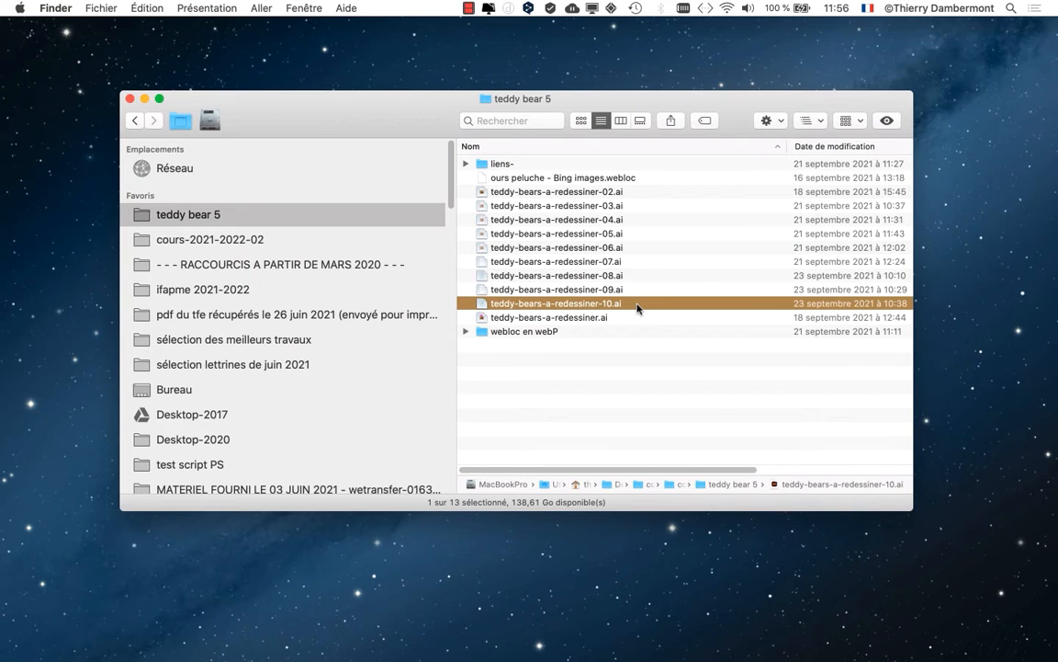
# Open teddy-bears-a-redessiner-10.ai in Illustrator and make the modèle layer visible
pyautogui.press('super+o')
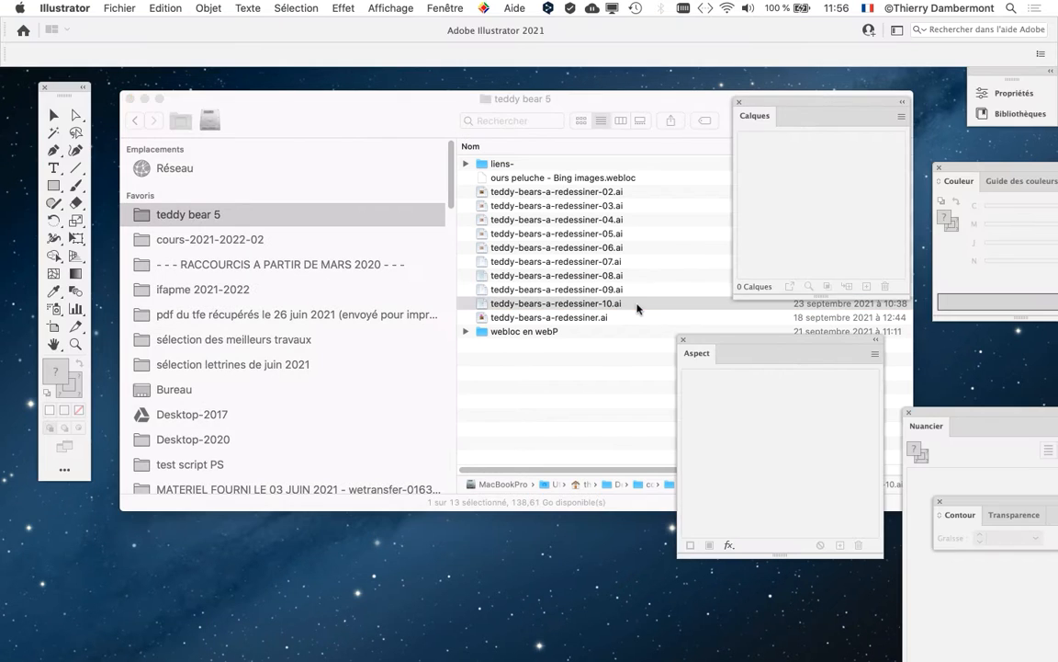
pyautogui.doubleClick(638, 306)
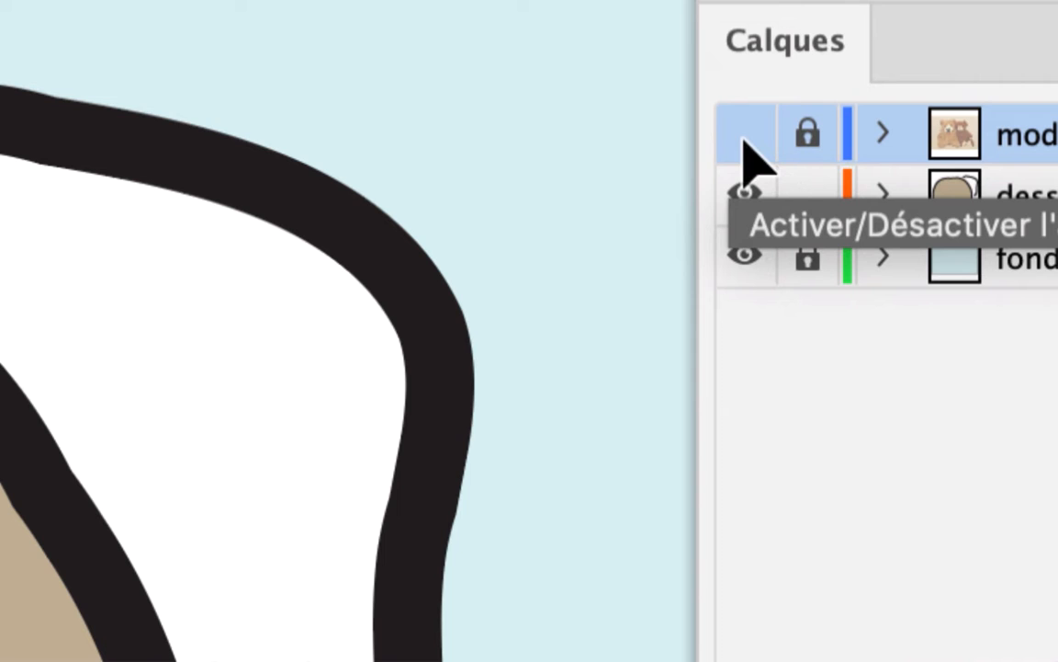
pyautogui.click(744, 134)
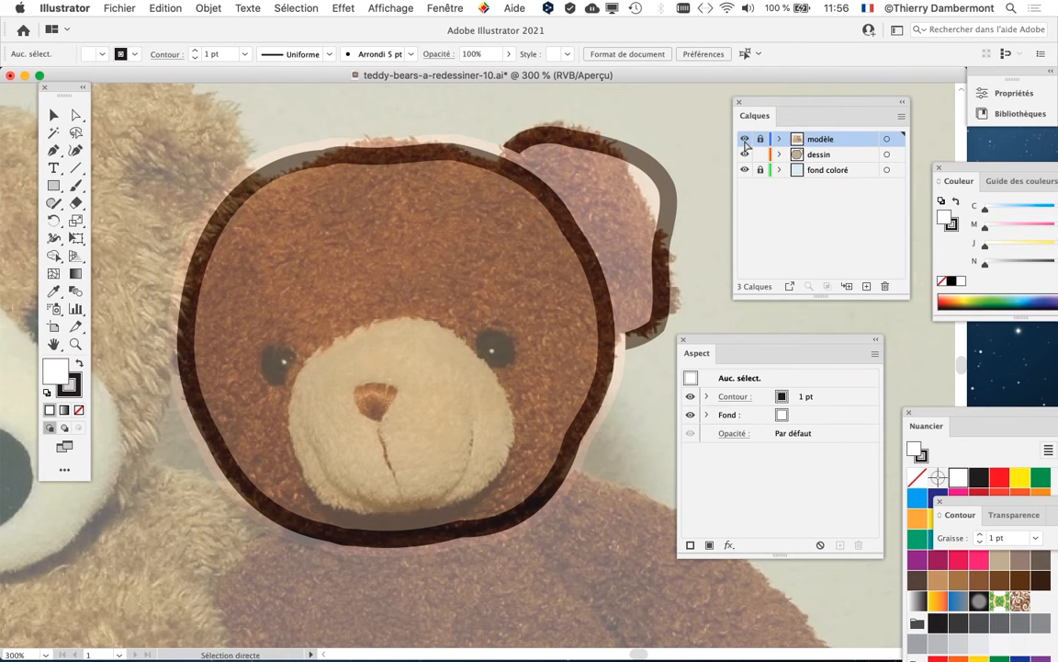
# Switch to Finder, examine the linked image inside the liens- folder, collapse the folder, and return to Illustrator
pyautogui.press('super+Tab')
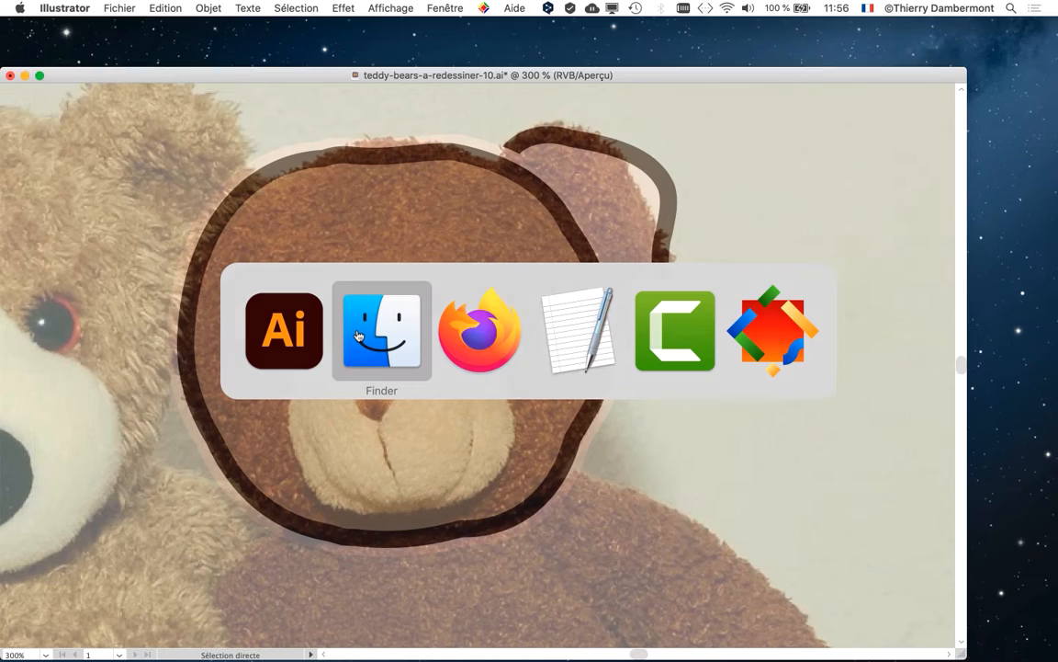
pyautogui.click(358, 336)
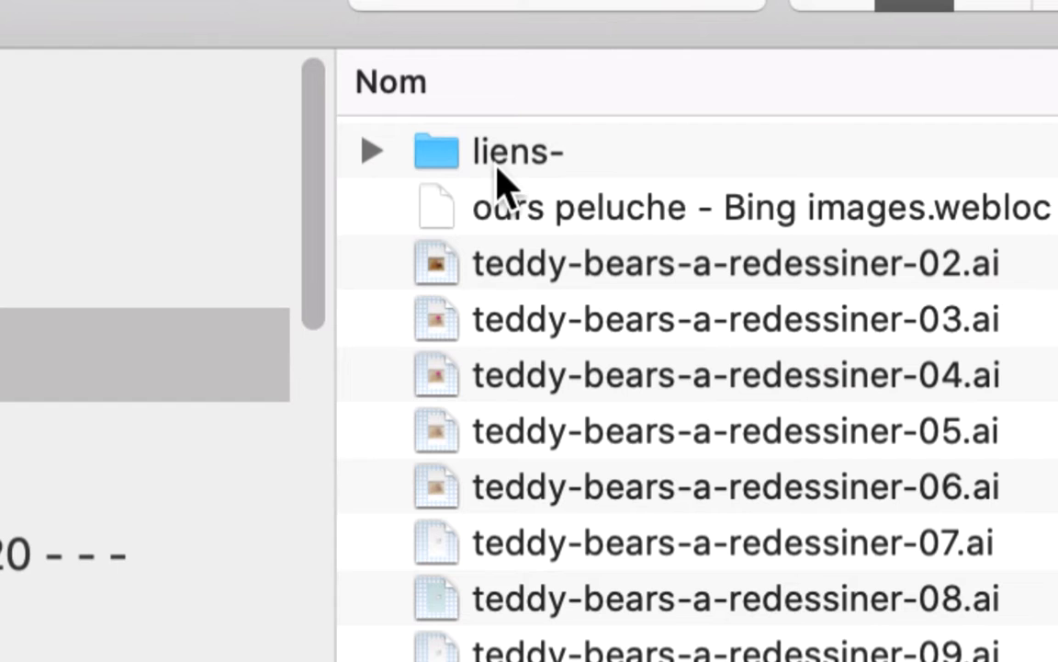
pyautogui.click(497, 170)
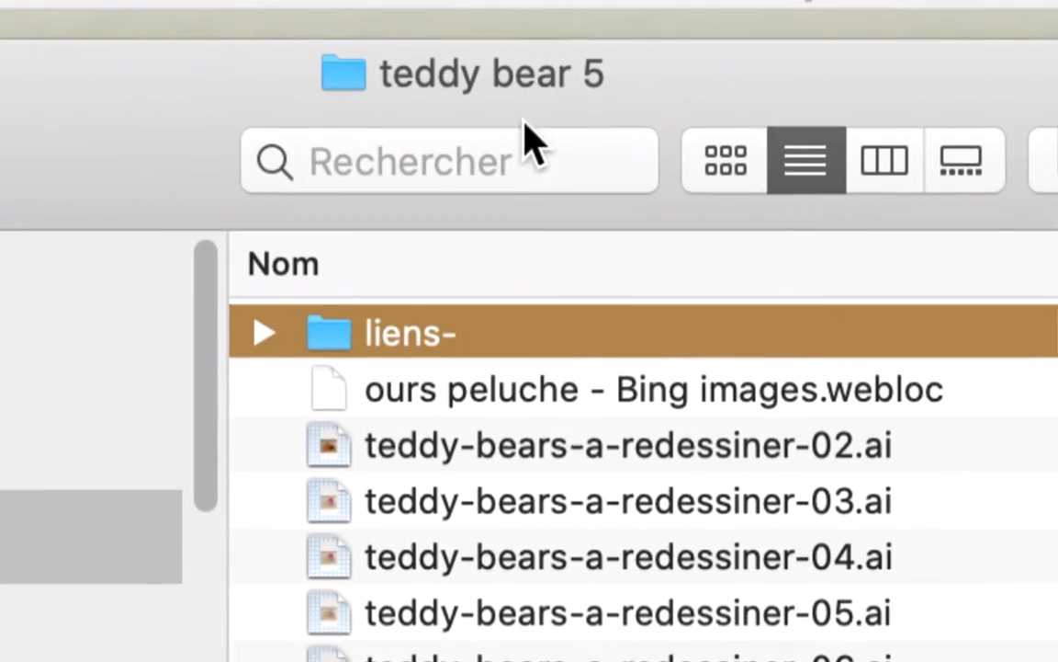
pyautogui.click(263, 332)
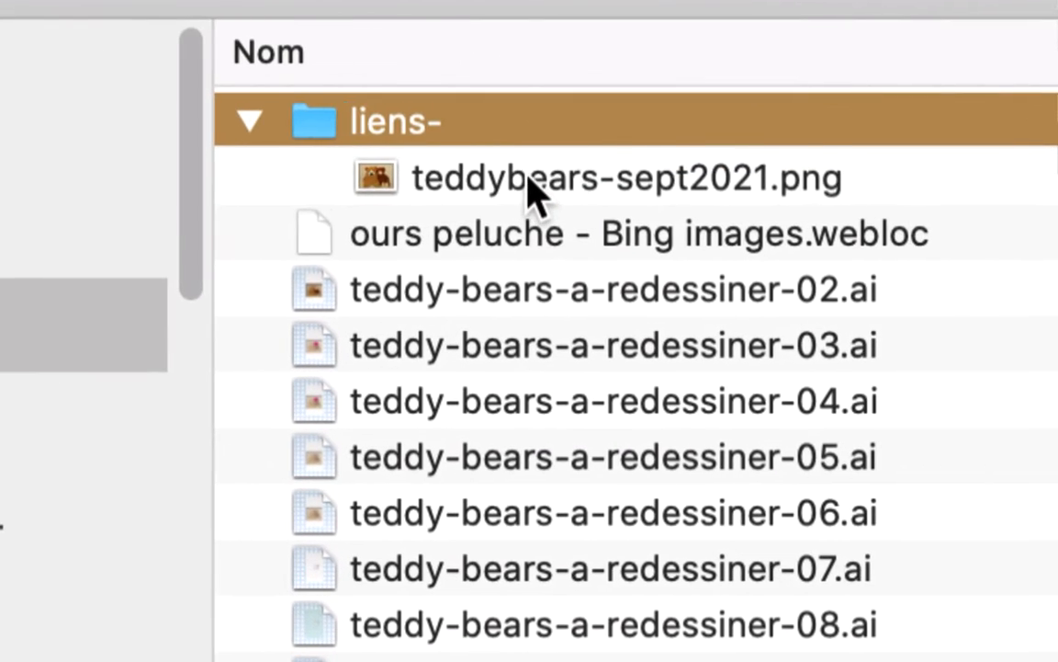
pyautogui.click(532, 184)
pyautogui.click(250, 120)
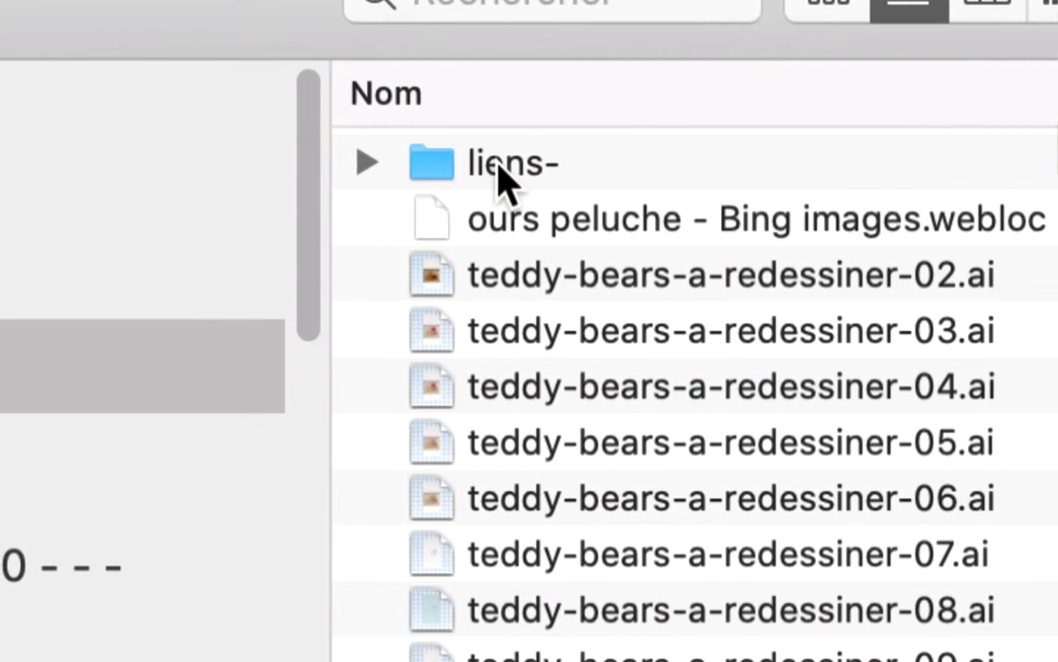
pyautogui.click(497, 170)
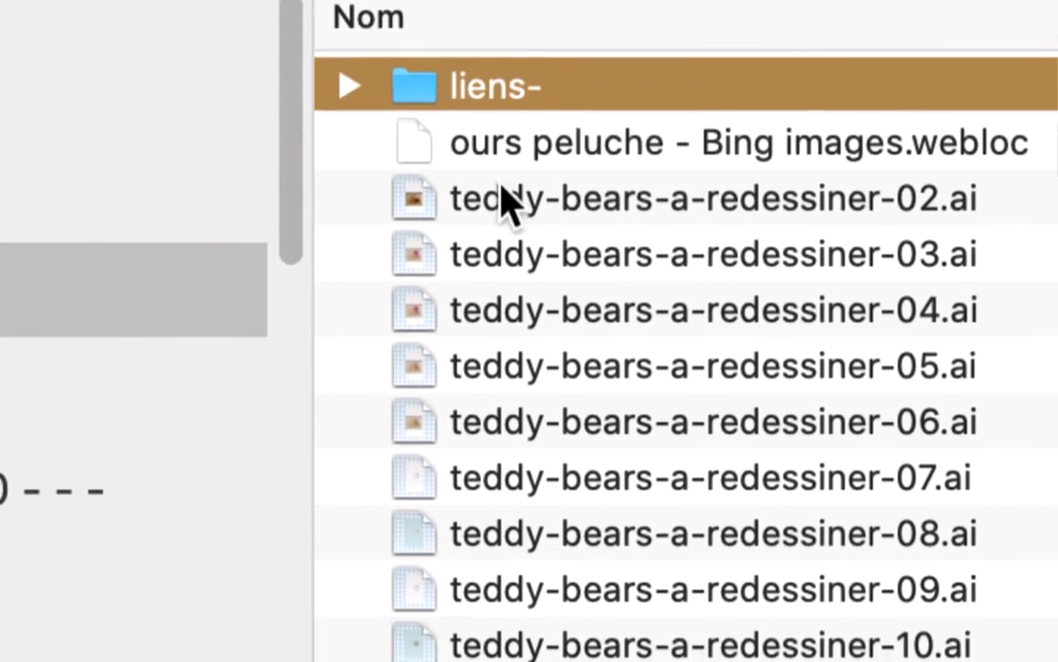
pyautogui.press('super+Tab')
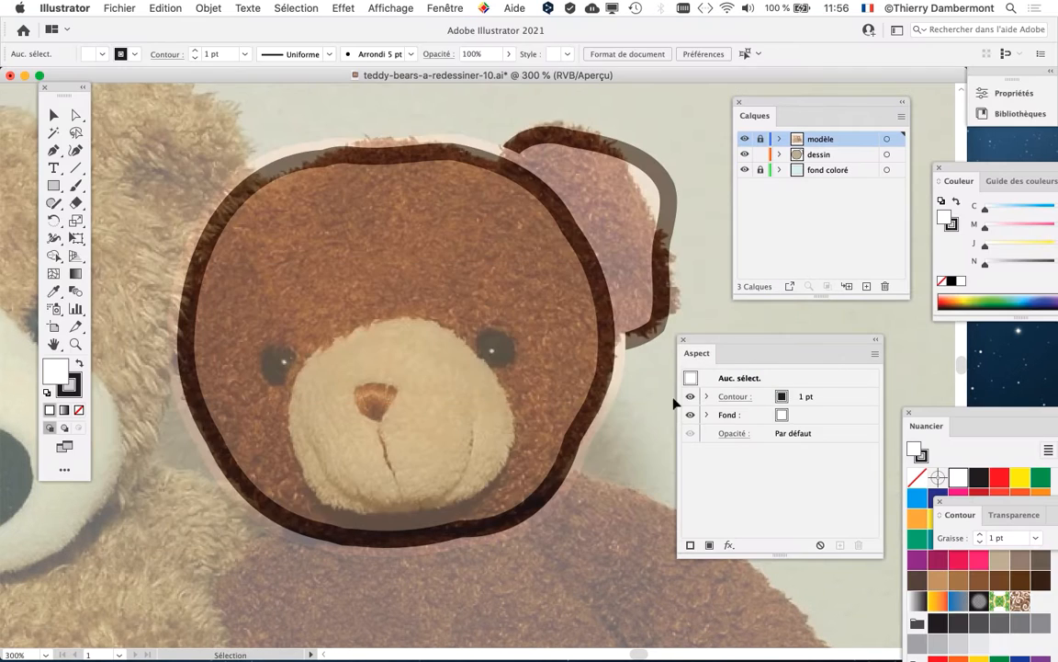
# Switch to Finder and review teddy-bears-a-redessiner-10.ai alongside the contents of its liens- folder
pyautogui.press('super+Tab')
pyautogui.click(638, 303)
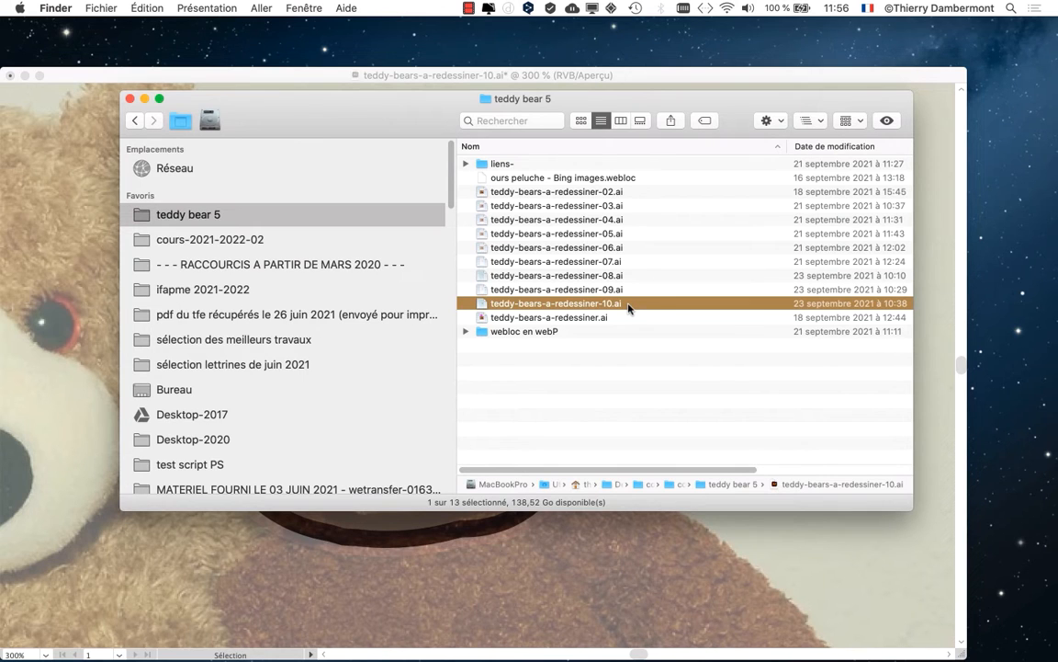
pyautogui.click(502, 164)
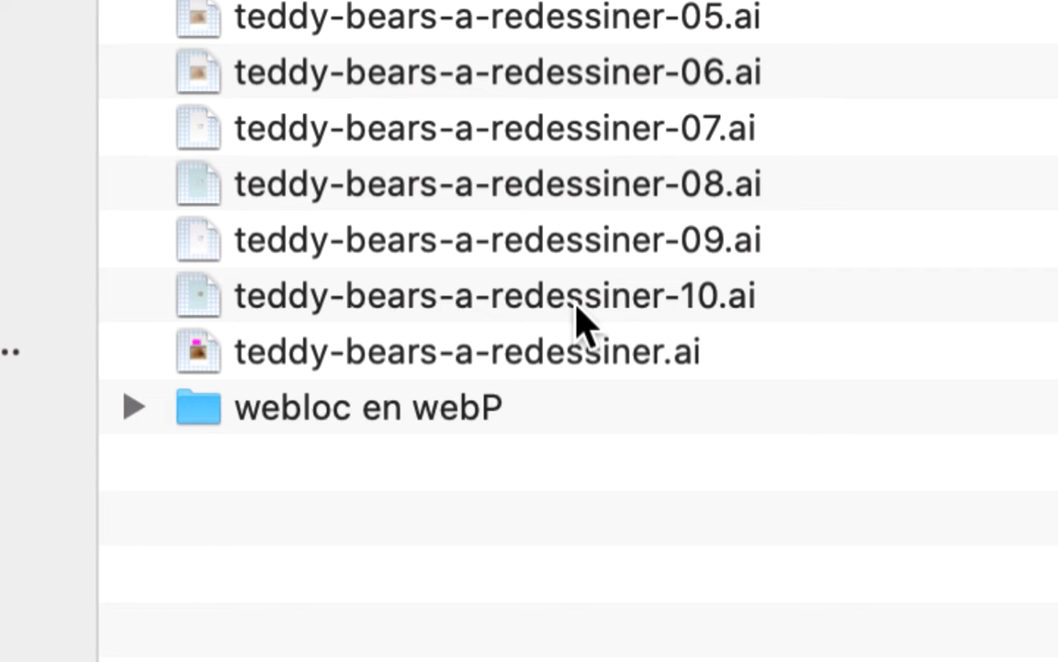
pyautogui.click(577, 306)
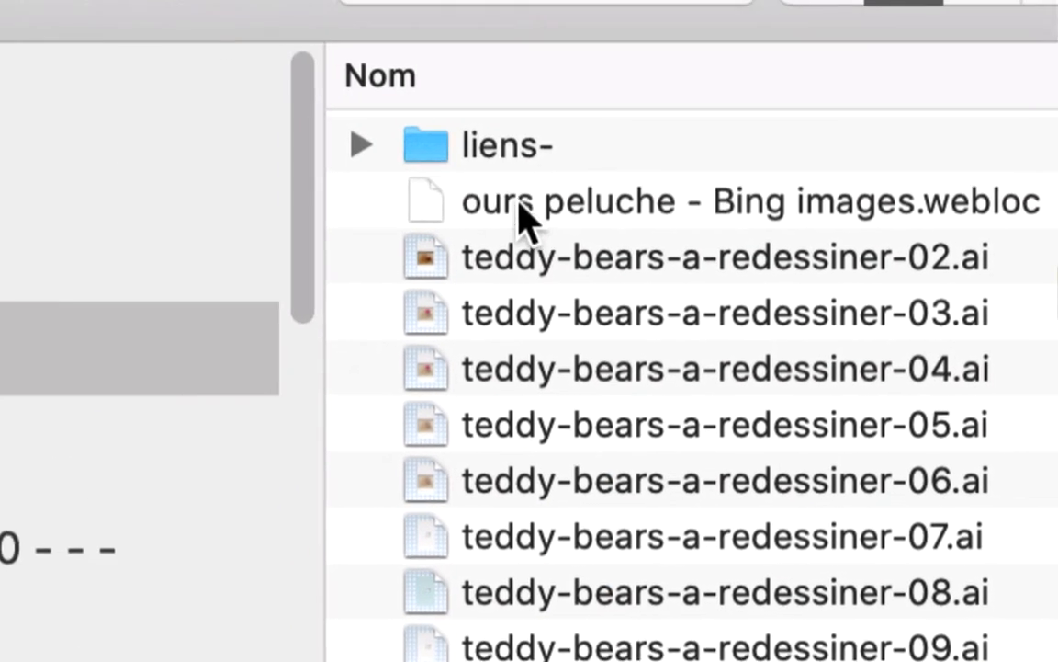
pyautogui.click(496, 149)
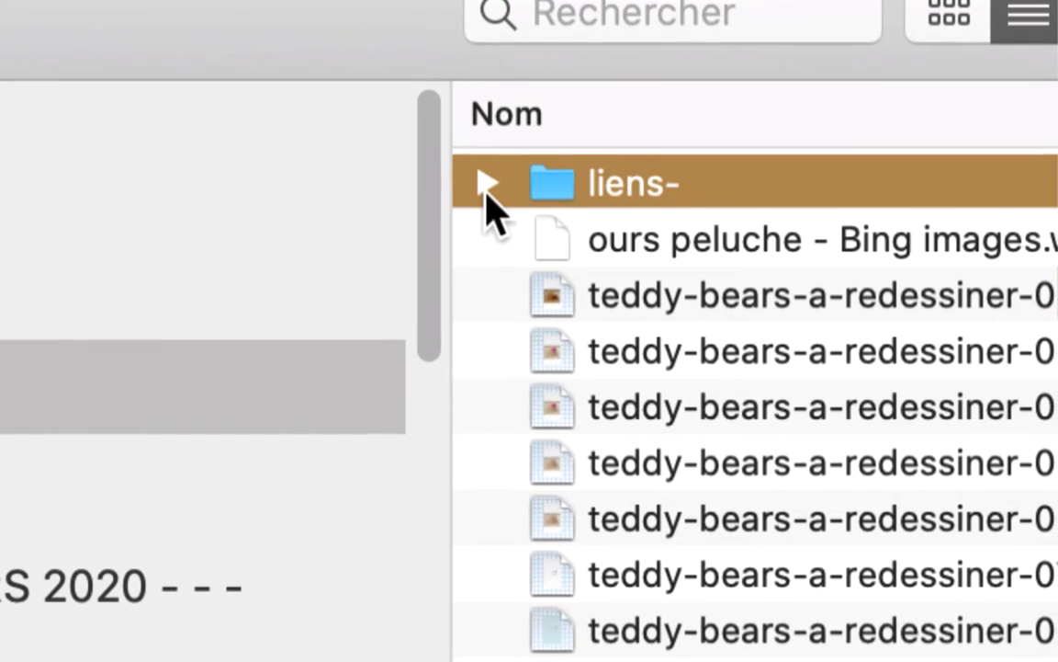
pyautogui.click(487, 186)
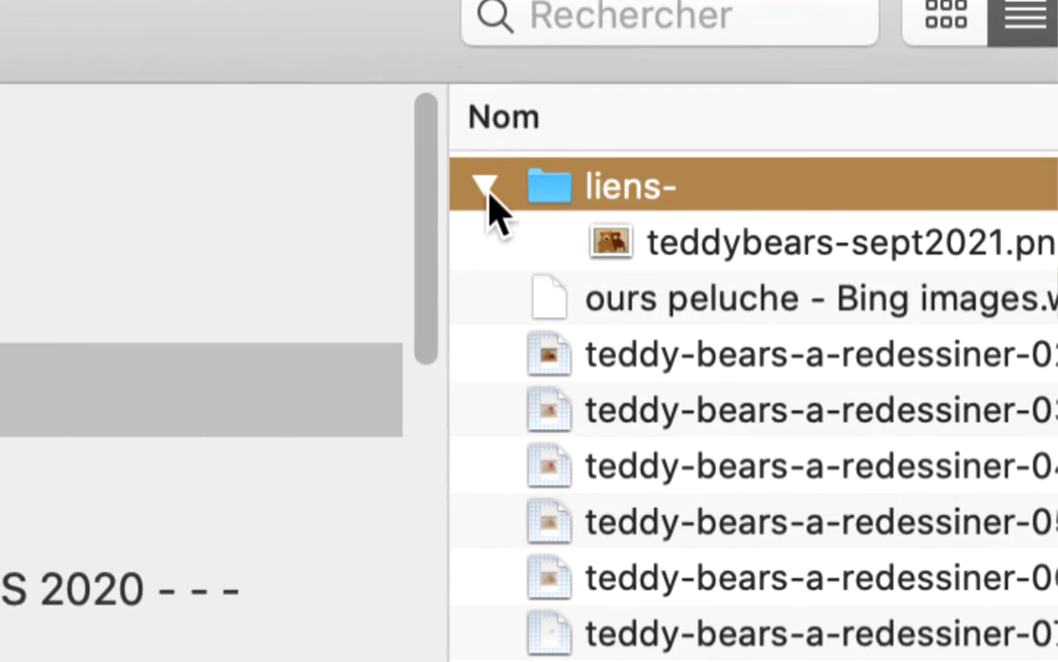
pyautogui.click(487, 187)
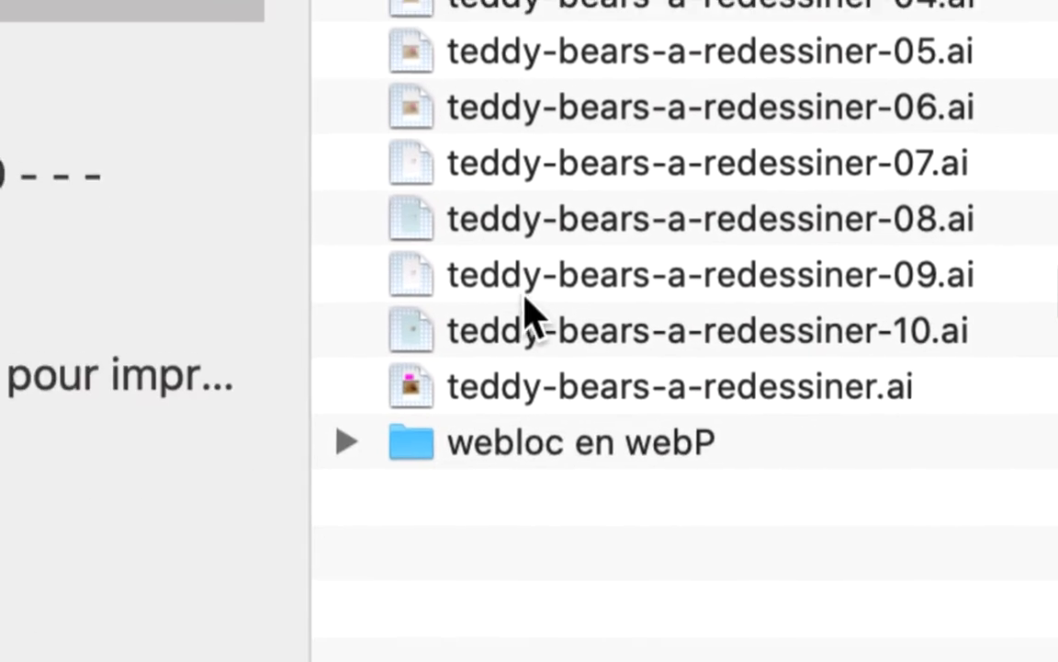
pyautogui.click(563, 306)
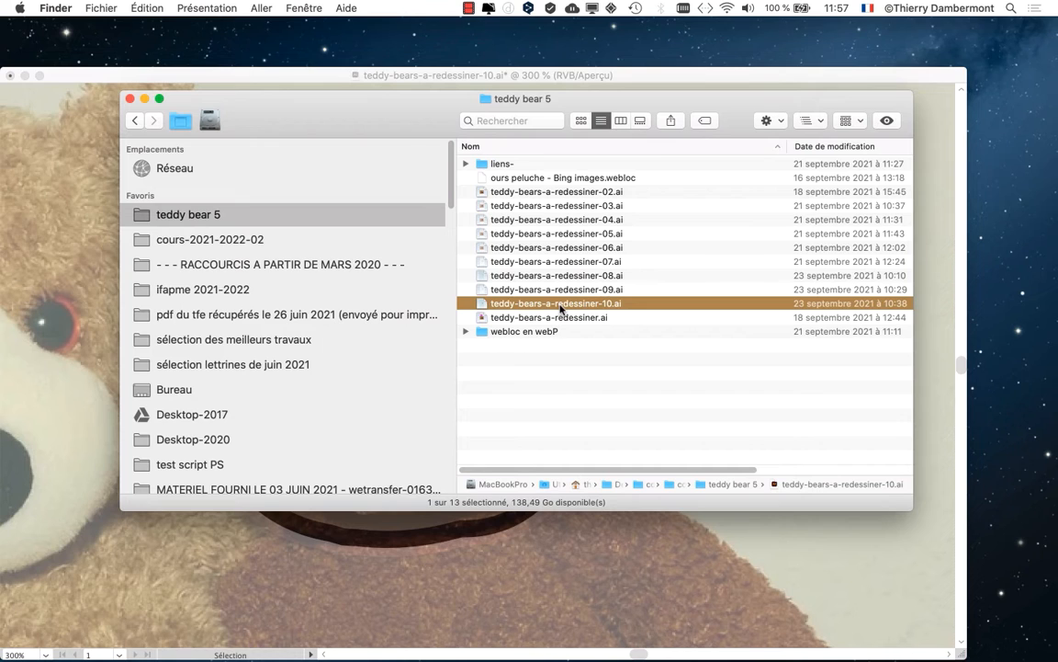
# Switch to Illustrator and hide the modèle layer in teddy-bears-a-redessiner-10.ai
pyautogui.press('super+Tab')
pyautogui.click(391, 338)
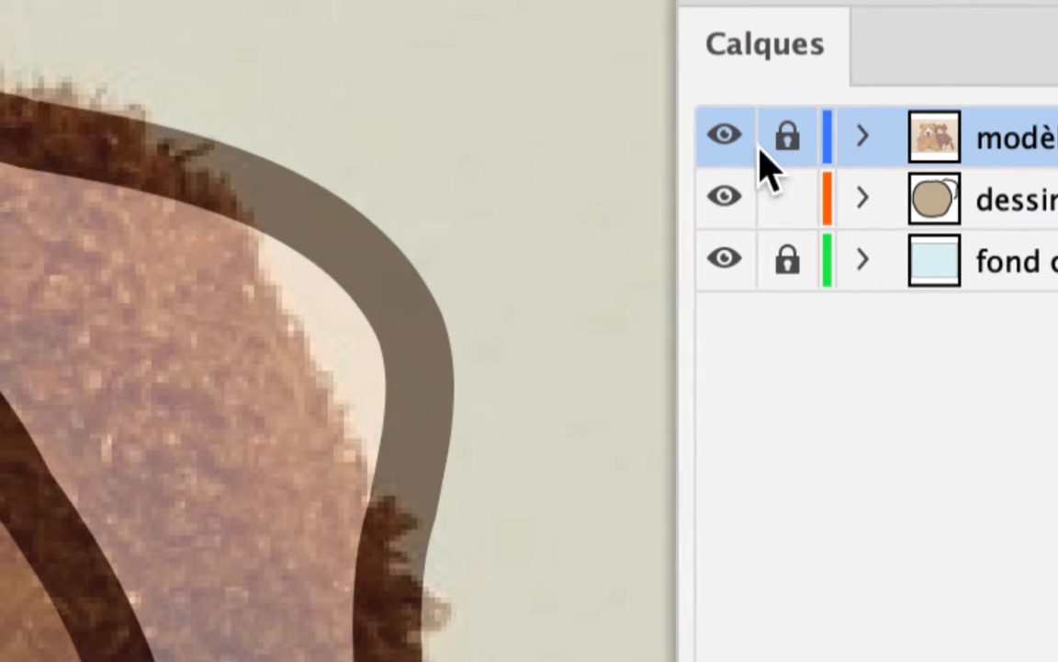
pyautogui.click(744, 139)
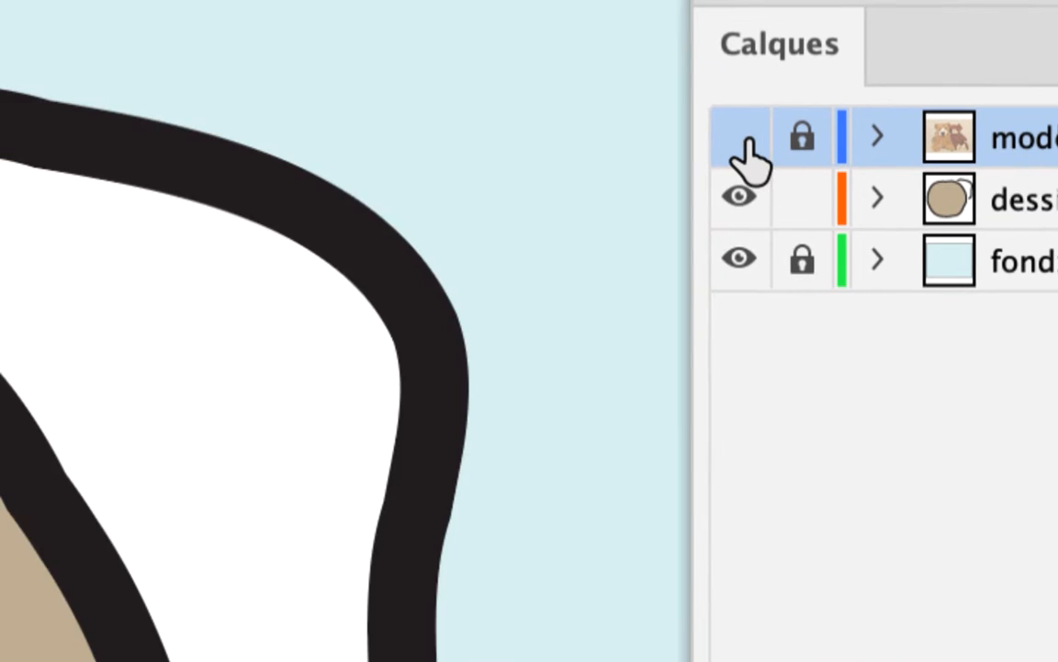
# Toggle the modèle layer's visibility on and off, and review the list of available panels
pyautogui.click(744, 138)
pyautogui.click(744, 139)
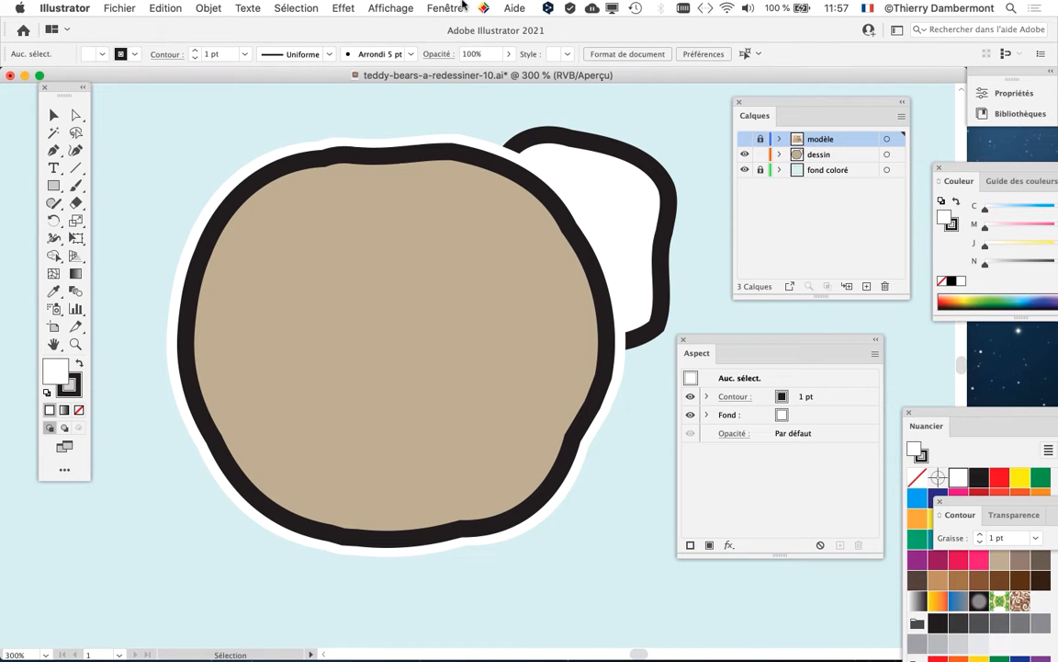
pyautogui.click(446, 7)
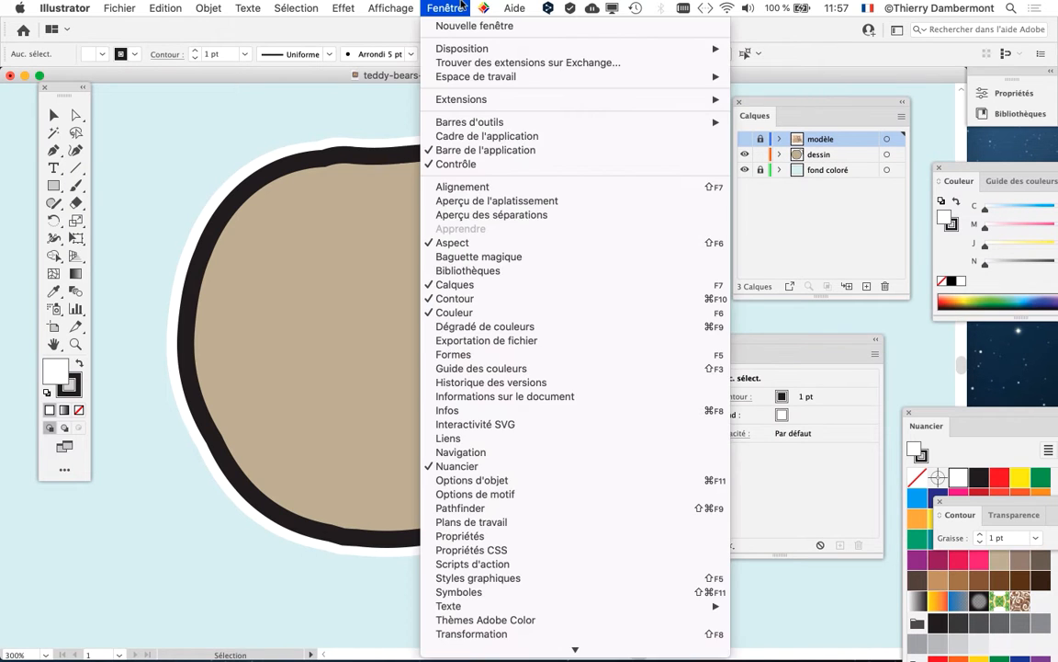
pyautogui.click(462, 4)
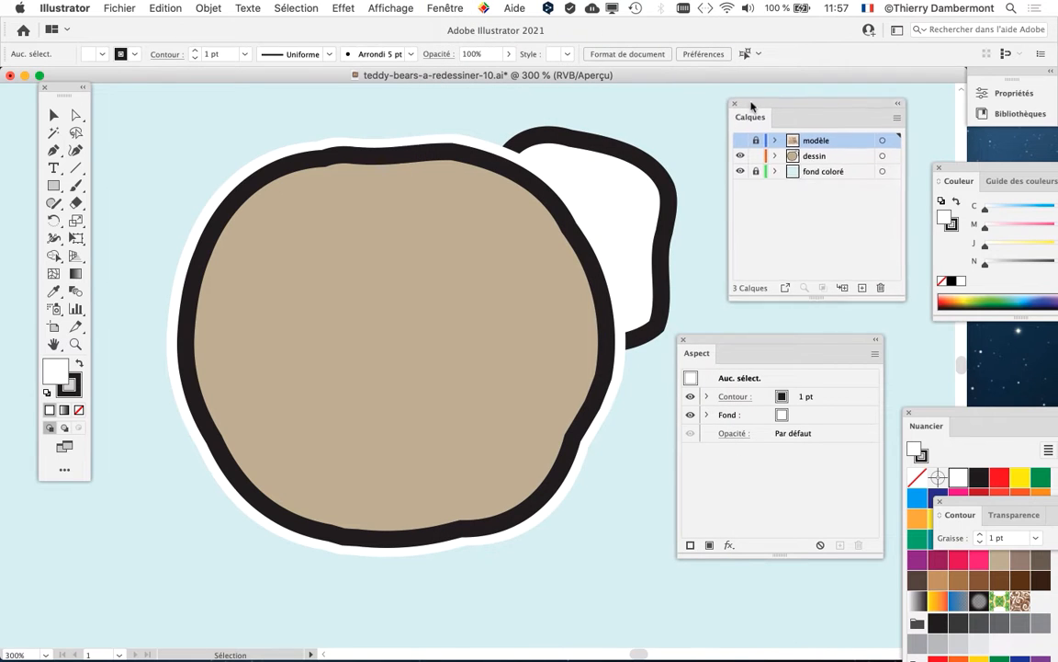
# Collapse the Calques panel to an icon, expand it again, and reposition it and the Aspect panel beside the drawing
pyautogui.moveTo(760, 104); pyautogui.dragTo(693, 118)
pyautogui.click(835, 118)
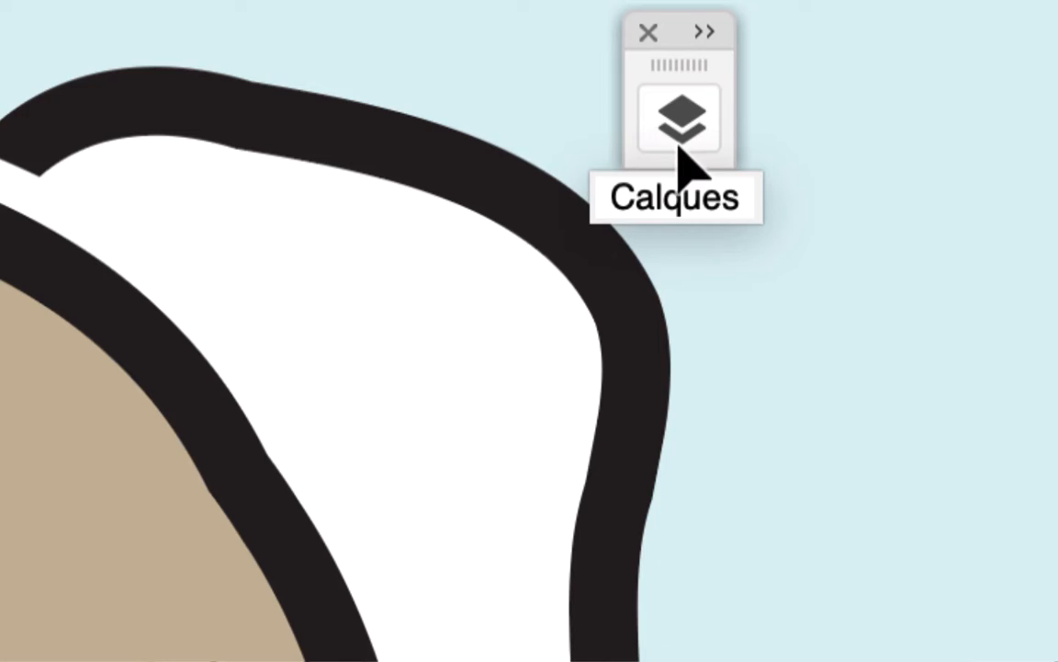
pyautogui.click(680, 138)
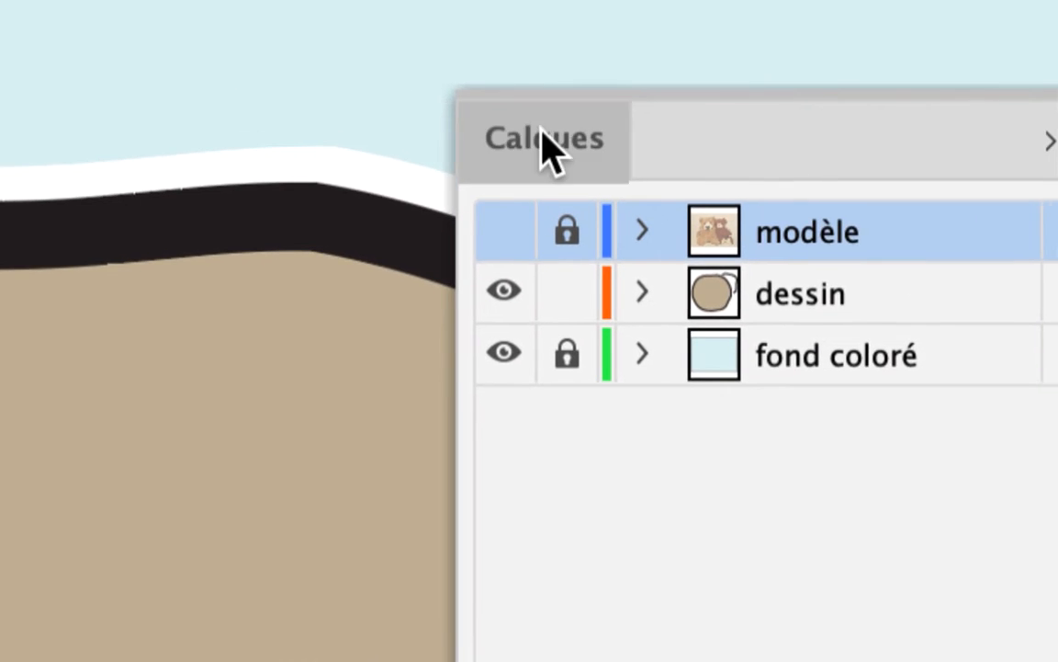
pyautogui.moveTo(542, 129); pyautogui.dragTo(624, 152)
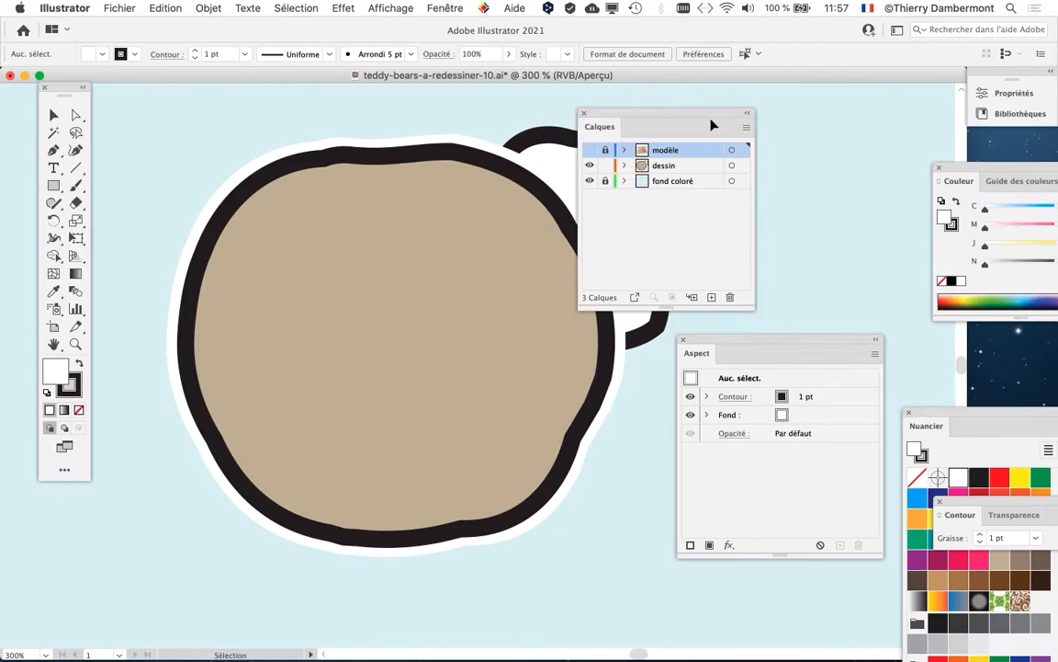
pyautogui.moveTo(701, 121); pyautogui.dragTo(847, 107)
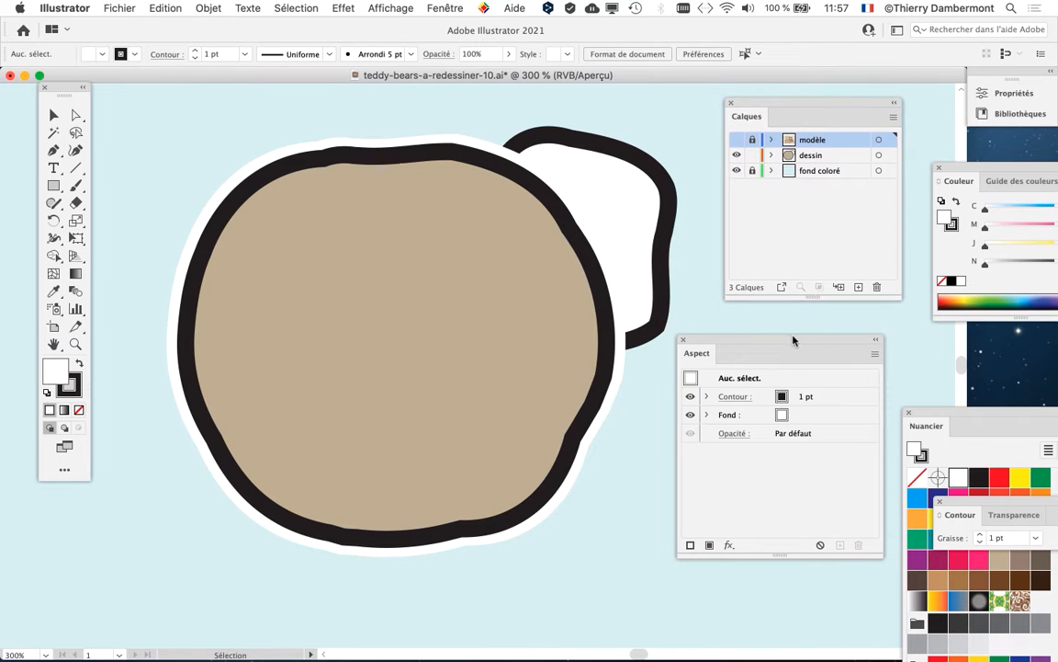
pyautogui.moveTo(737, 342); pyautogui.dragTo(718, 363)
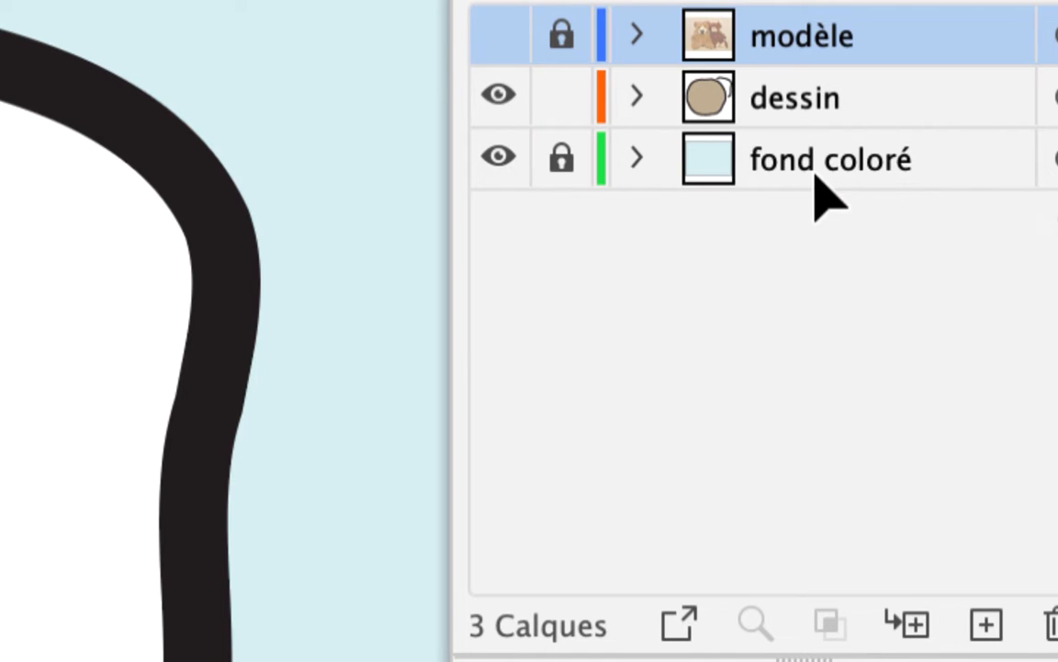
# Hide the fond coloré layer to examine the bear against white, and show the layer again
pyautogui.click(816, 179)
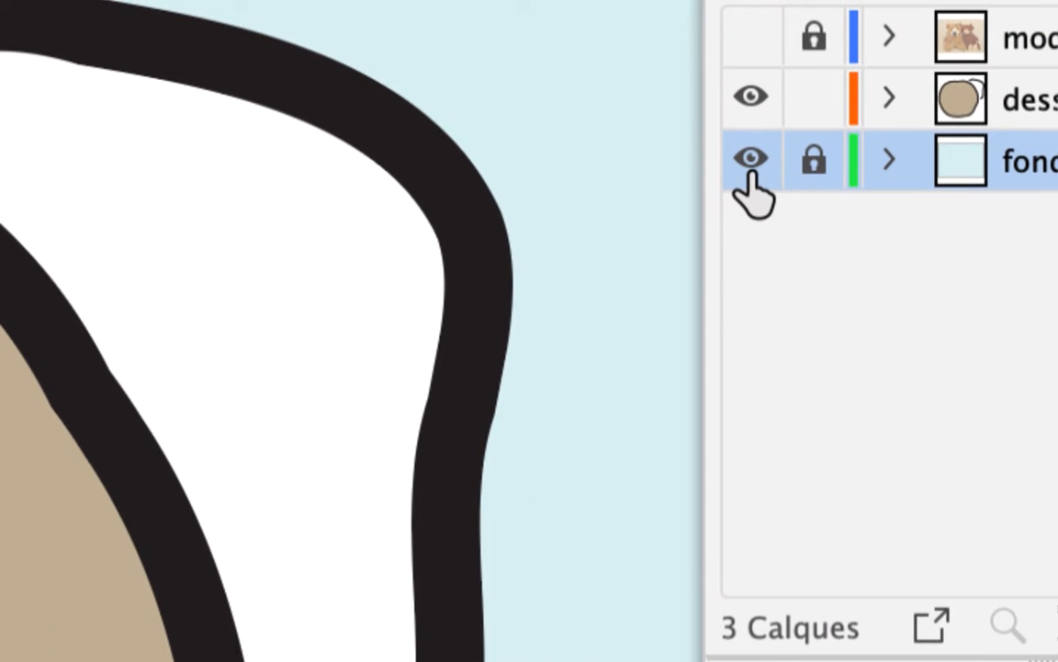
pyautogui.click(750, 173)
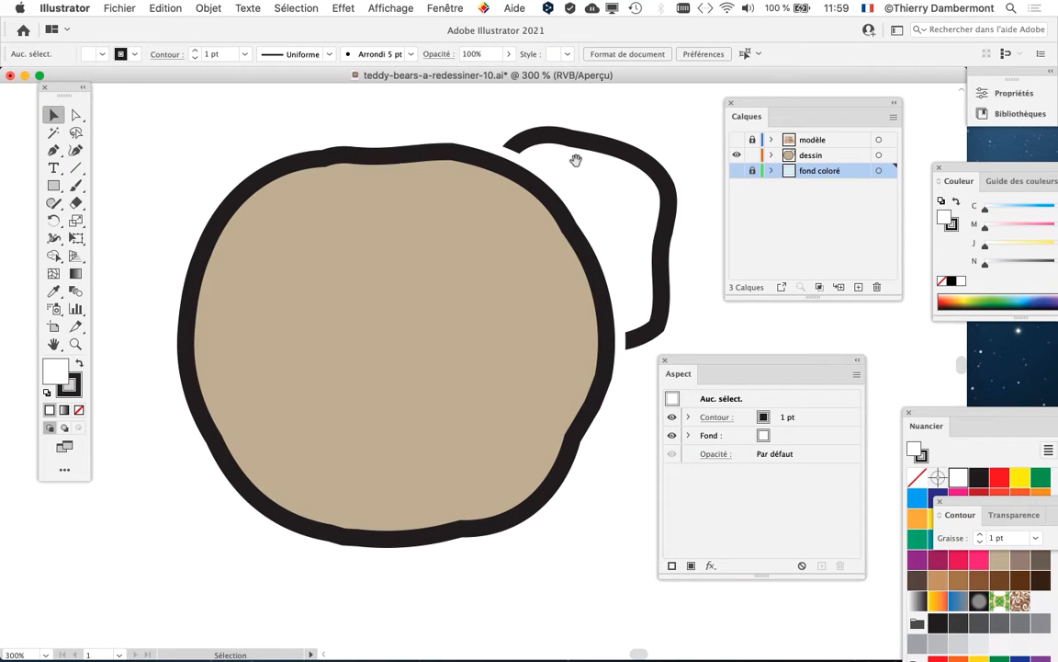
pyautogui.moveTo(575, 160); pyautogui.dragTo(482, 216)
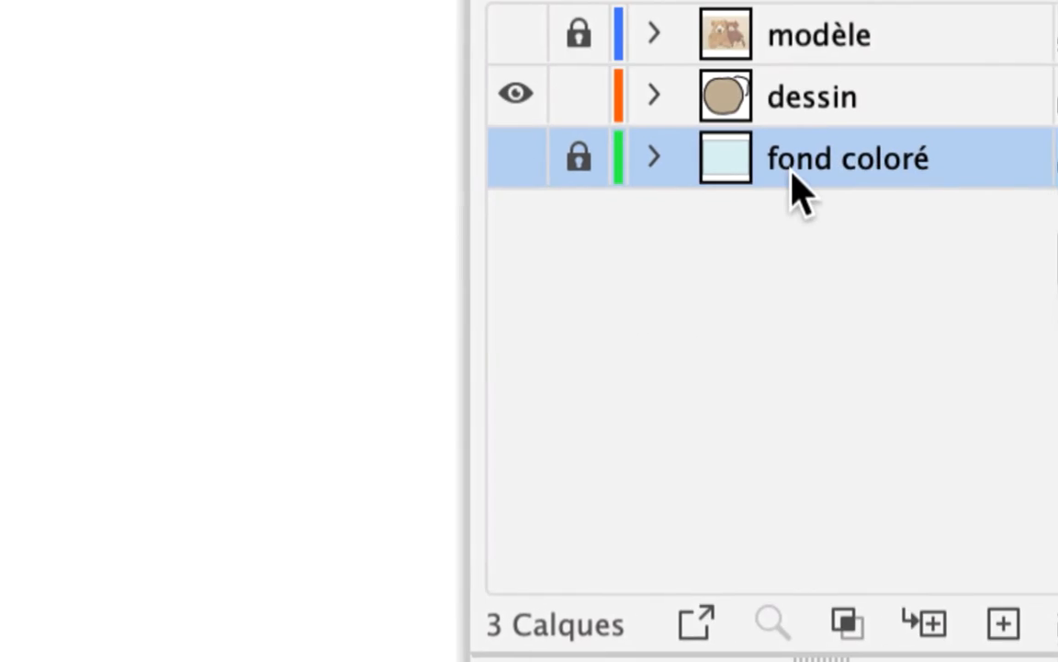
pyautogui.click(738, 176)
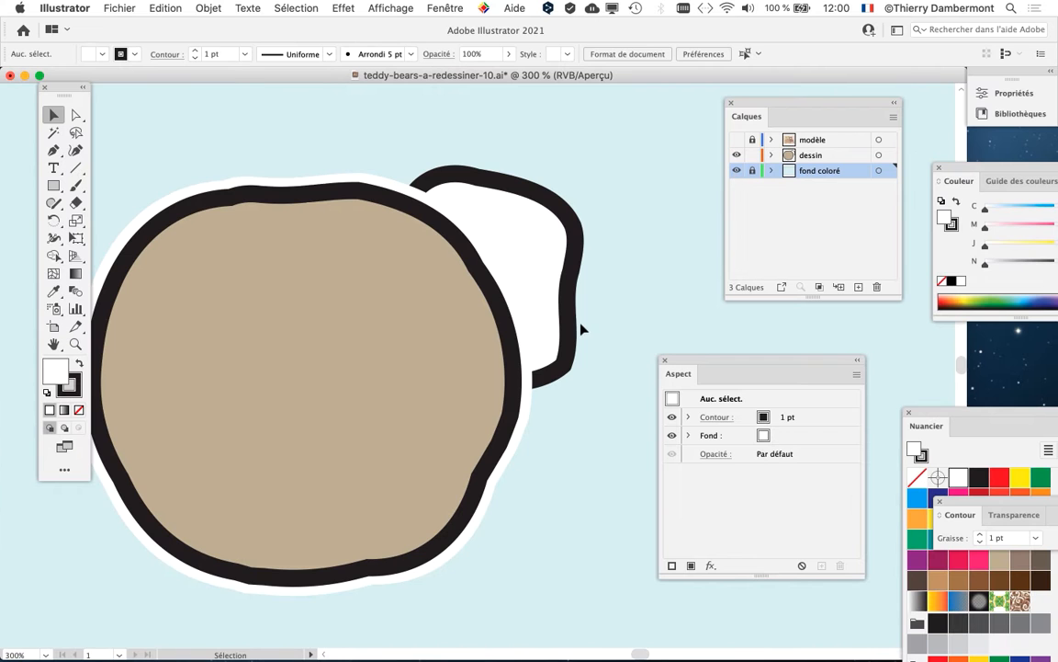
# Select the beige head shape and examine its path and the locked ear path within the dessin layer
pyautogui.scroll(-1, 581, 329)
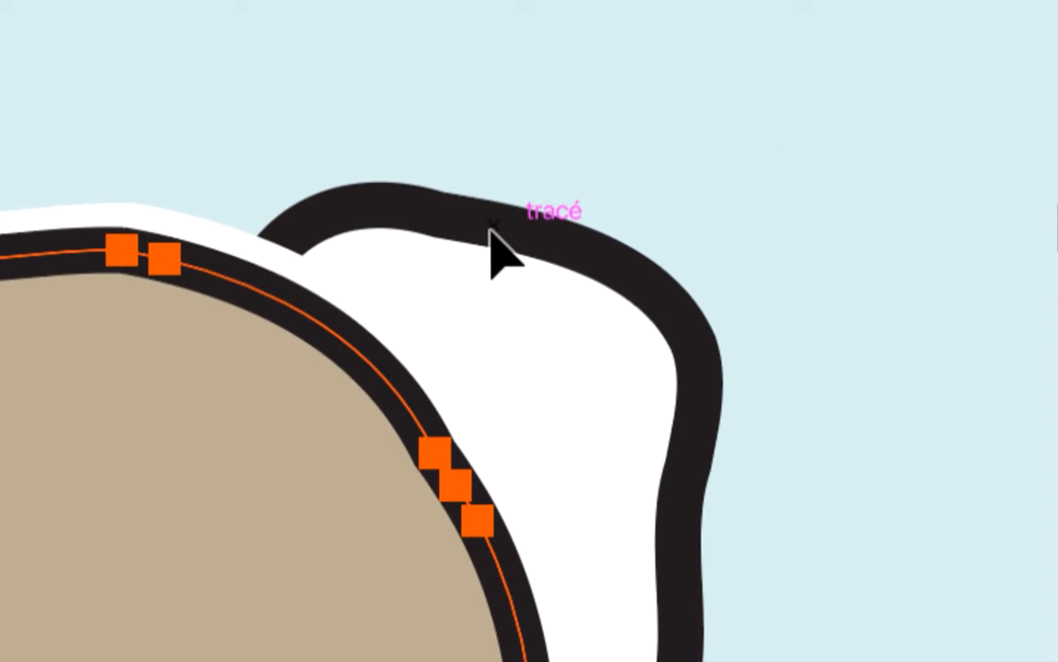
pyautogui.click(679, 154)
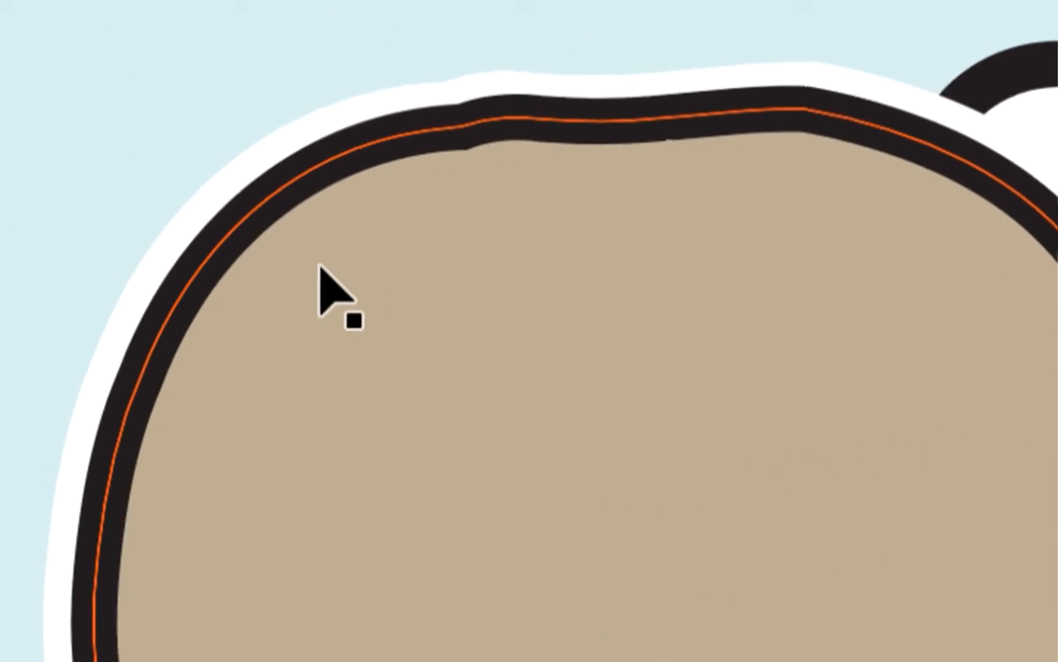
pyautogui.click(322, 271)
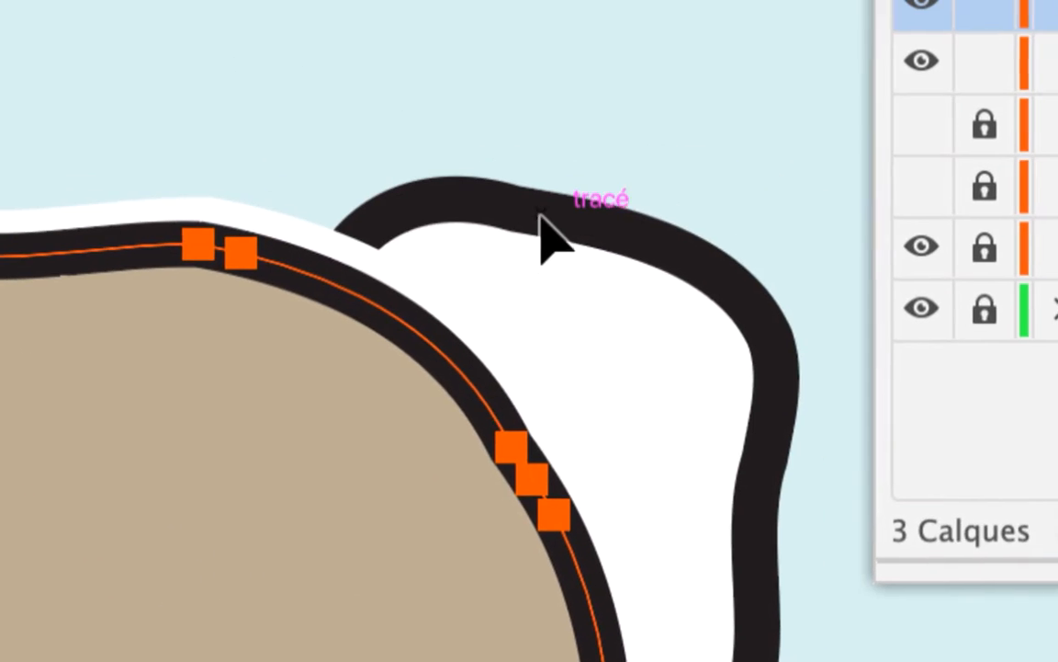
pyautogui.click(542, 214)
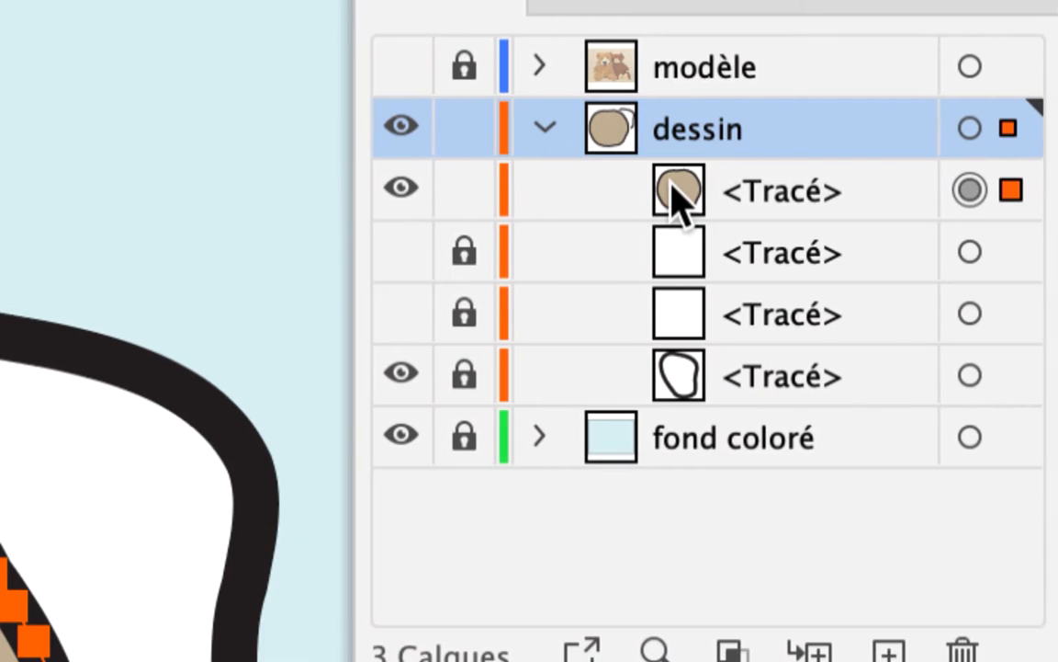
pyautogui.click(653, 136)
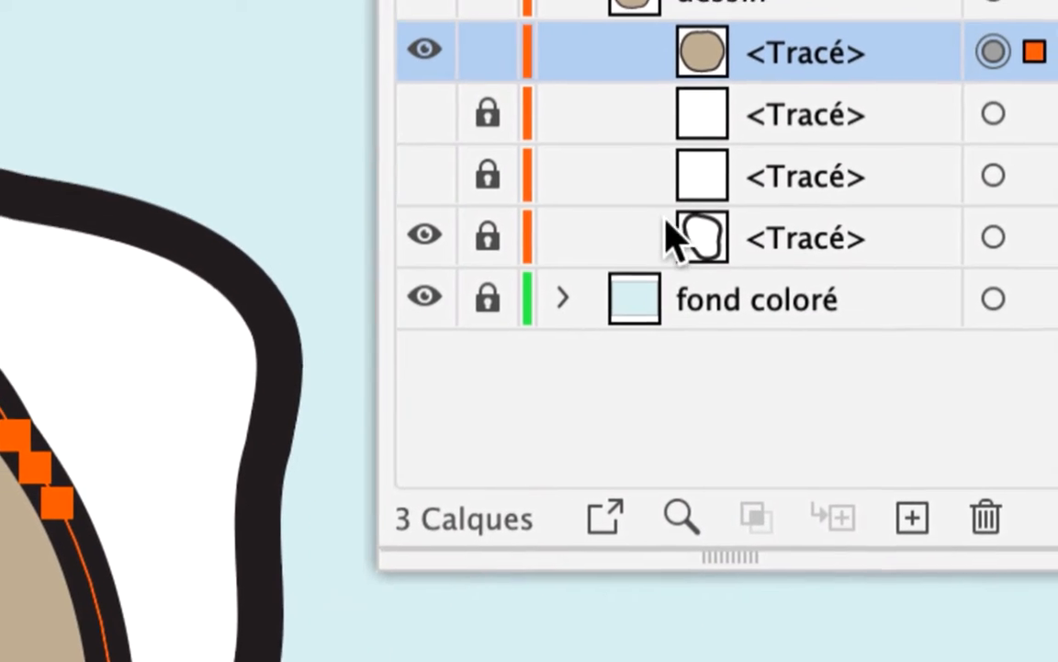
pyautogui.click(666, 222)
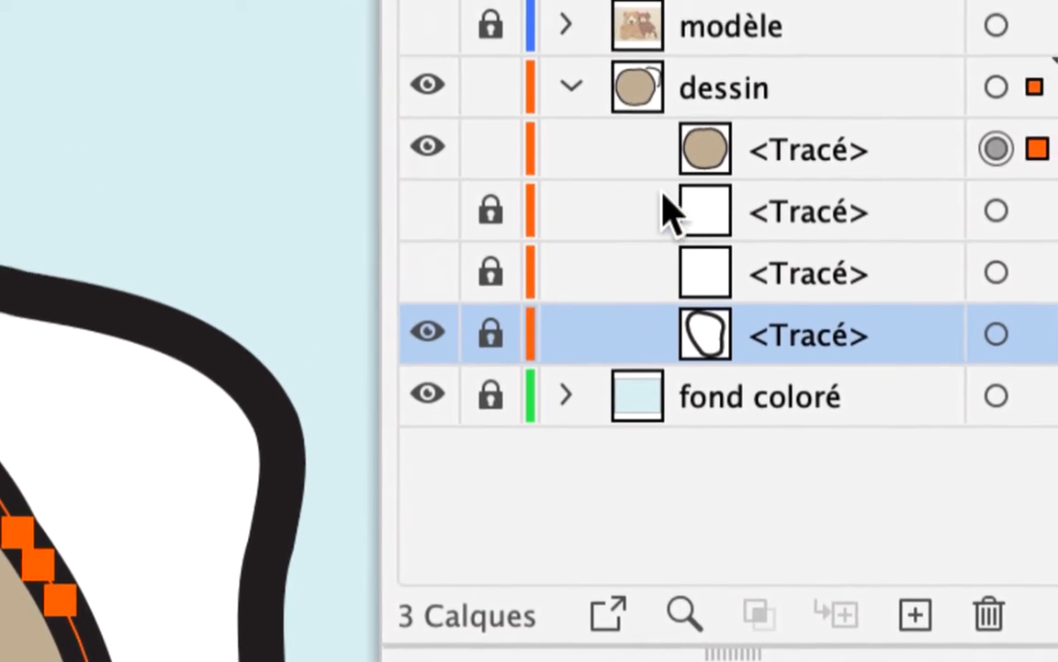
pyautogui.click(1048, 41)
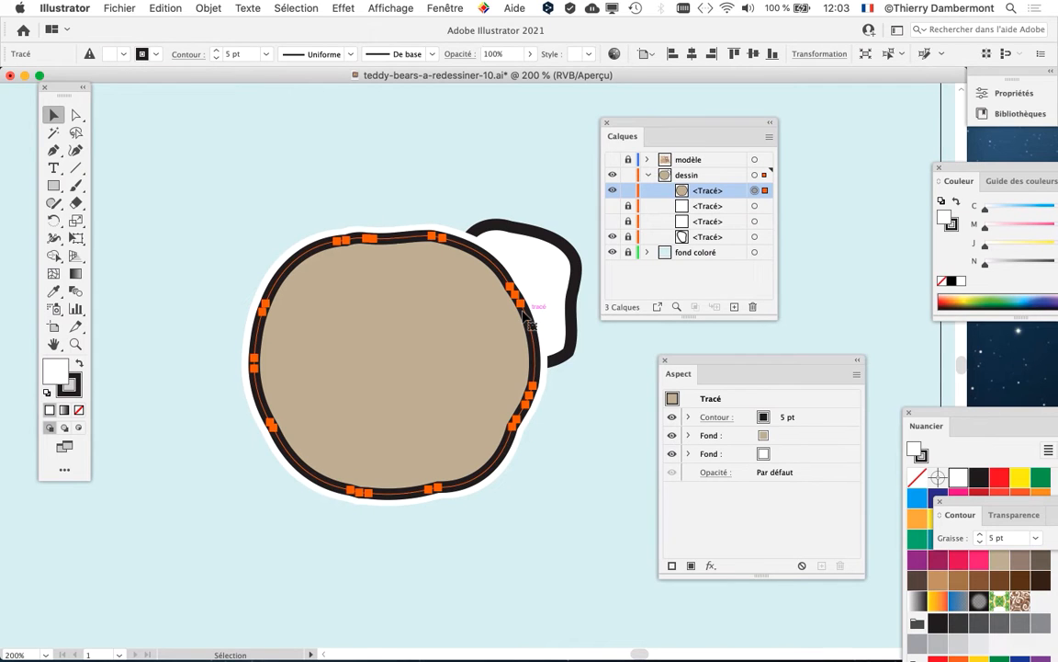
# Sketch a closed freehand shape beside the head with the Pencil tool, delete it, and draw a four-lobed looping path there
pyautogui.click(48, 213)
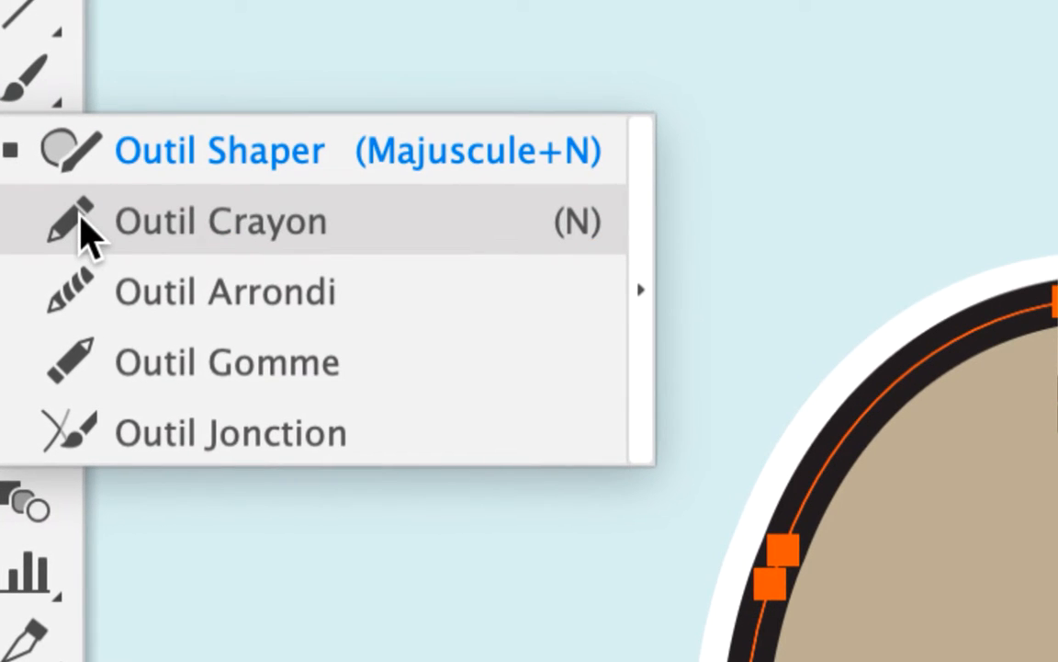
pyautogui.click(81, 220)
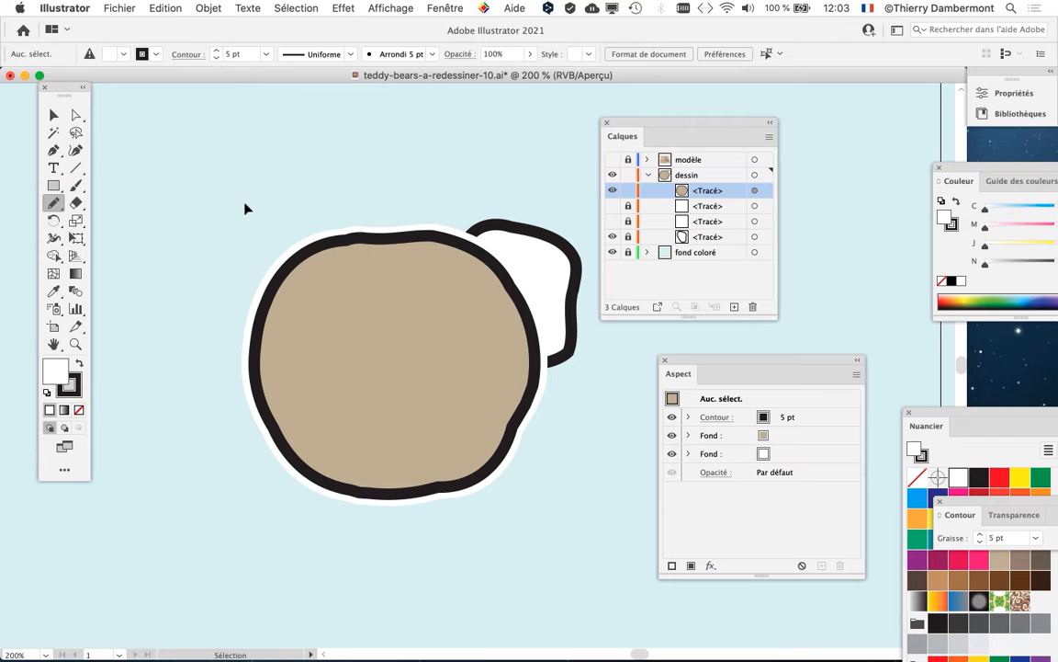
pyautogui.moveTo(212, 207)
pyautogui.mouseDown()
pyautogui.moveTo(183, 170)
pyautogui.moveTo(186, 144)
pyautogui.moveTo(196, 142)
pyautogui.moveTo(203, 170)
pyautogui.moveTo(255, 157)
pyautogui.moveTo(262, 172)
pyautogui.moveTo(241, 179)
pyautogui.moveTo(229, 247)
pyautogui.moveTo(208, 214)
pyautogui.mouseUp()
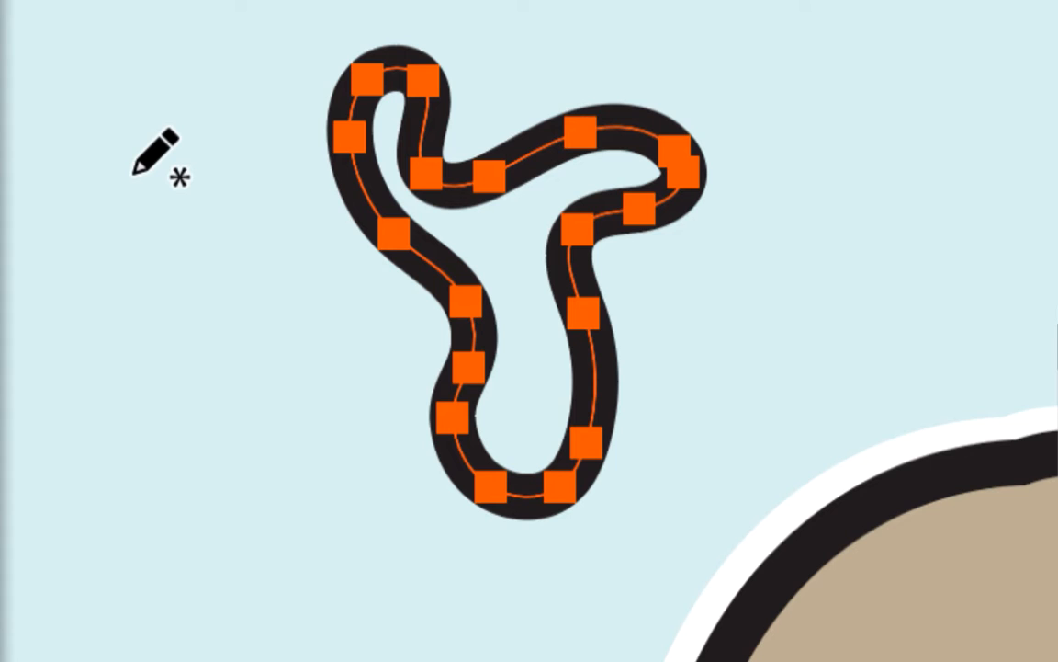
pyautogui.press('Delete')
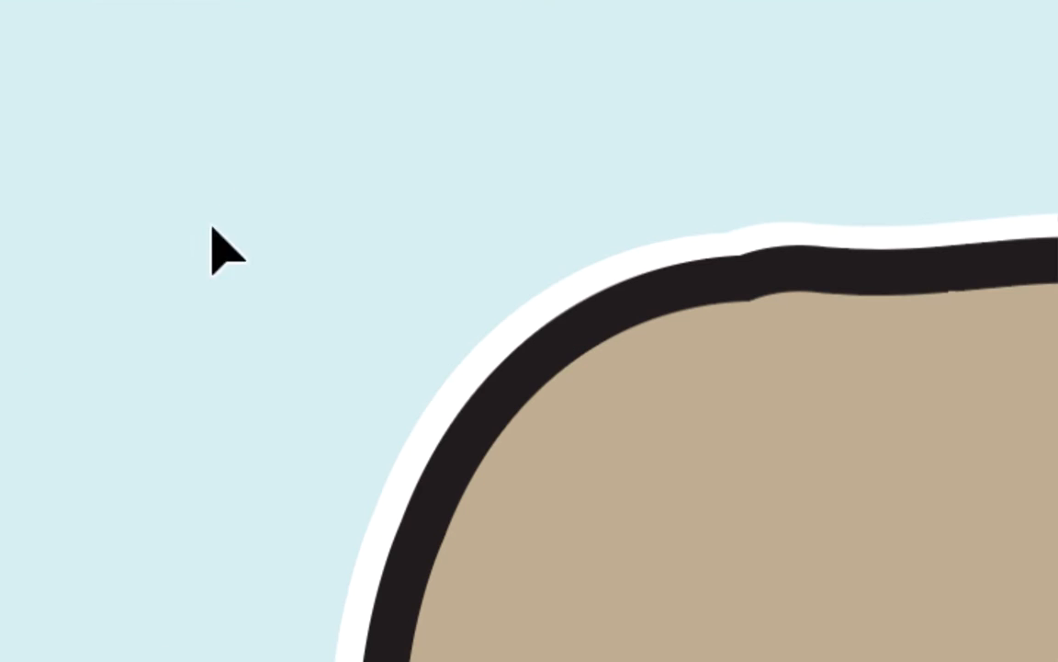
pyautogui.moveTo(190, 233)
pyautogui.mouseDown()
pyautogui.moveTo(223, 222)
pyautogui.moveTo(214, 169)
pyautogui.moveTo(236, 199)
pyautogui.moveTo(263, 176)
pyautogui.moveTo(274, 182)
pyautogui.moveTo(277, 194)
pyautogui.moveTo(239, 211)
pyautogui.moveTo(260, 246)
pyautogui.moveTo(230, 228)
pyautogui.moveTo(192, 249)
pyautogui.moveTo(215, 227)
pyautogui.mouseUp()
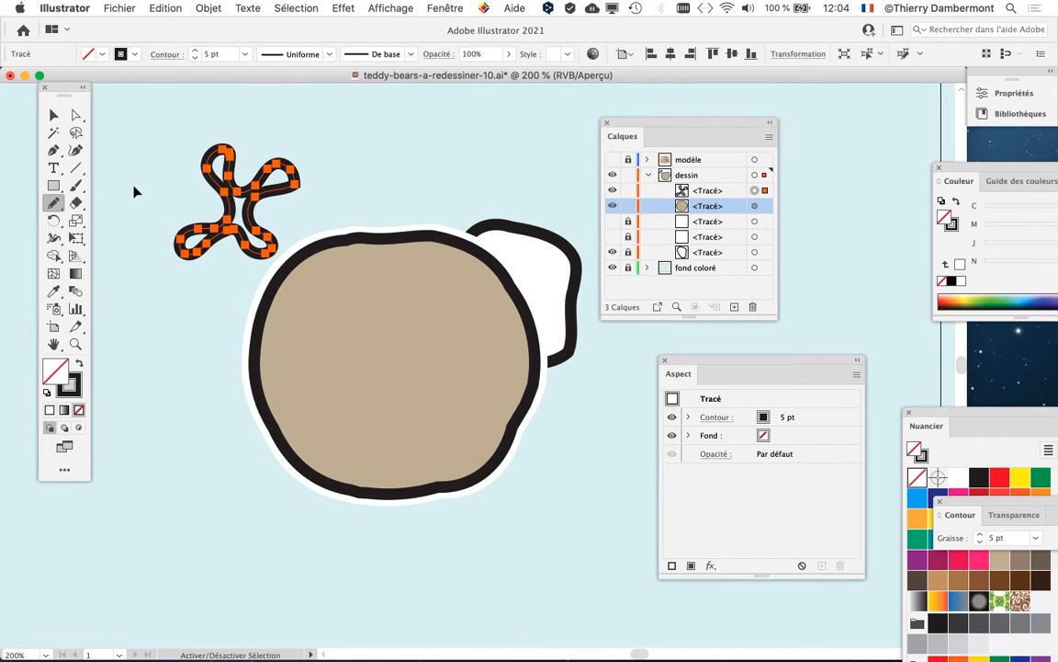
# Save the document under the new name teddy-bears-a-redessiner-11.ai in the teddy bear 5 folder, in Adobe Illustrator (ai) format
pyautogui.click(120, 7)
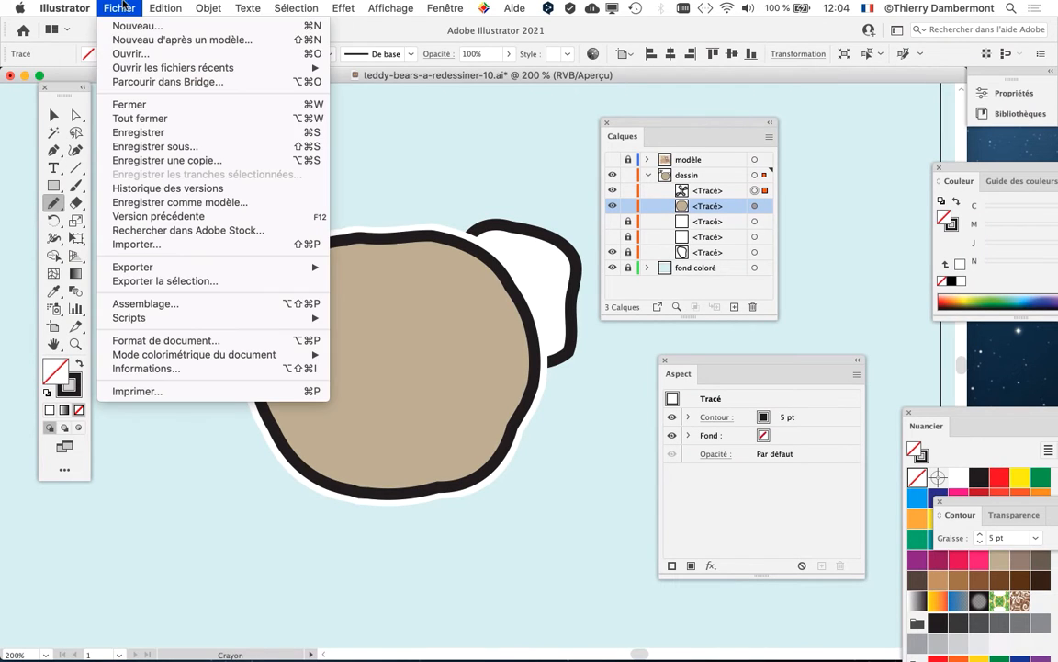
pyautogui.click(154, 147)
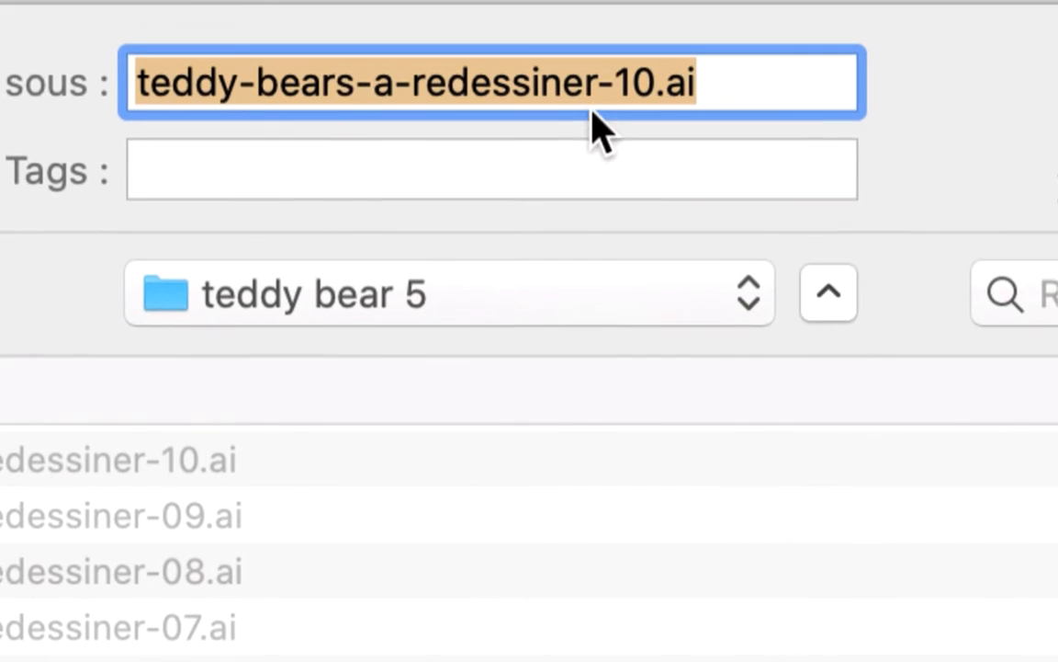
pyautogui.click(657, 6)
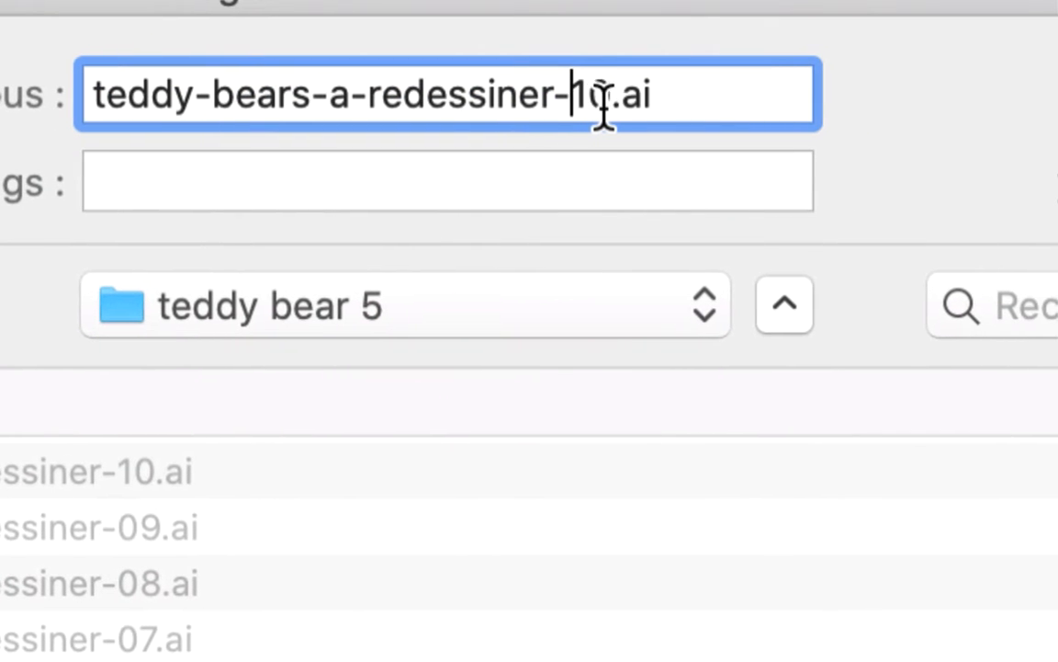
pyautogui.moveTo(613, 103); pyautogui.dragTo(595, 108)
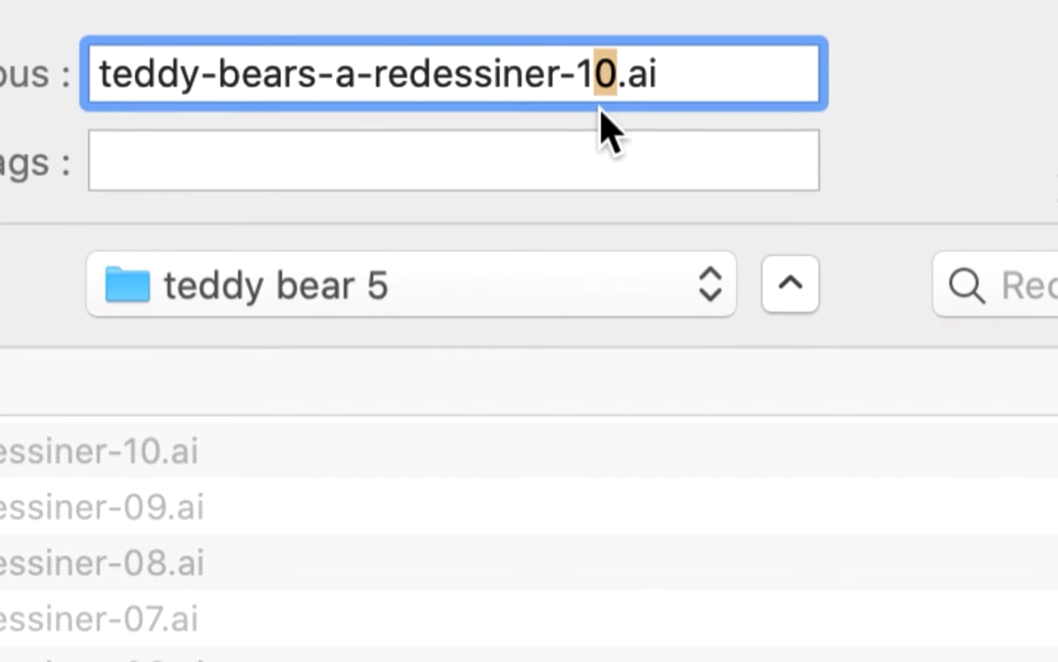
pyautogui.write('1')
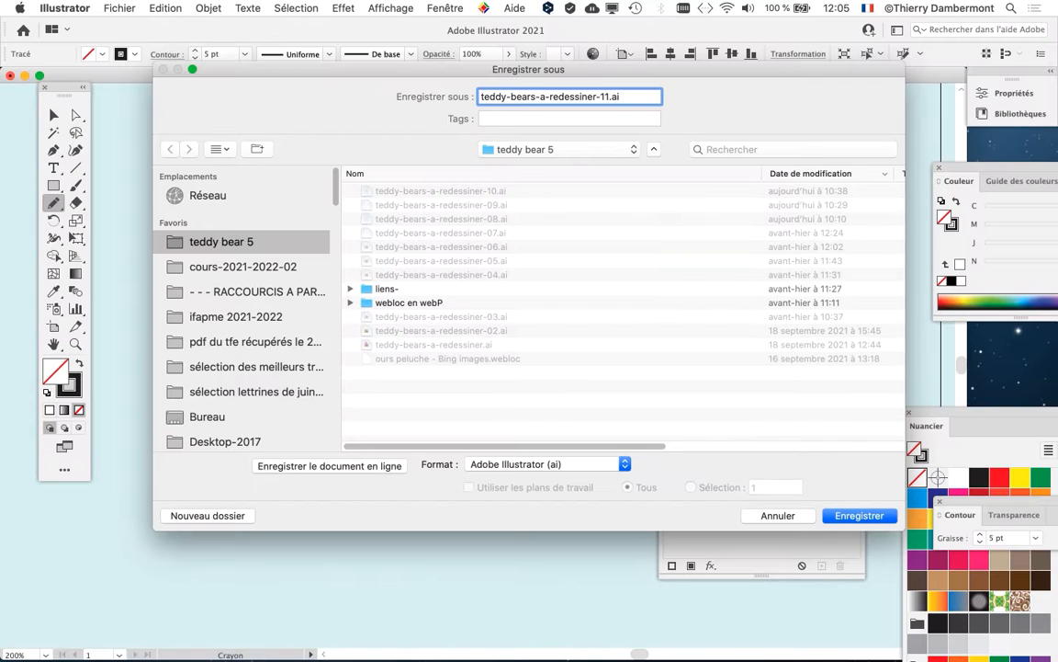
pyautogui.press('Return')
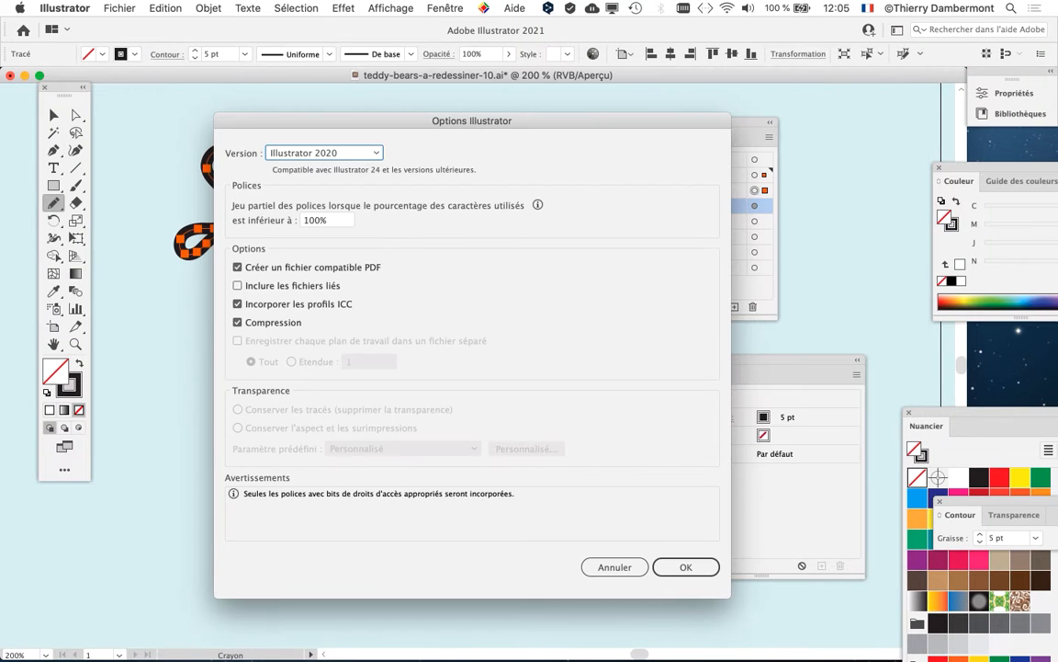
# Set the file version to Illustrator CC (hérité) in the Illustrator save options
pyautogui.moveTo(471, 121); pyautogui.dragTo(511, 107)
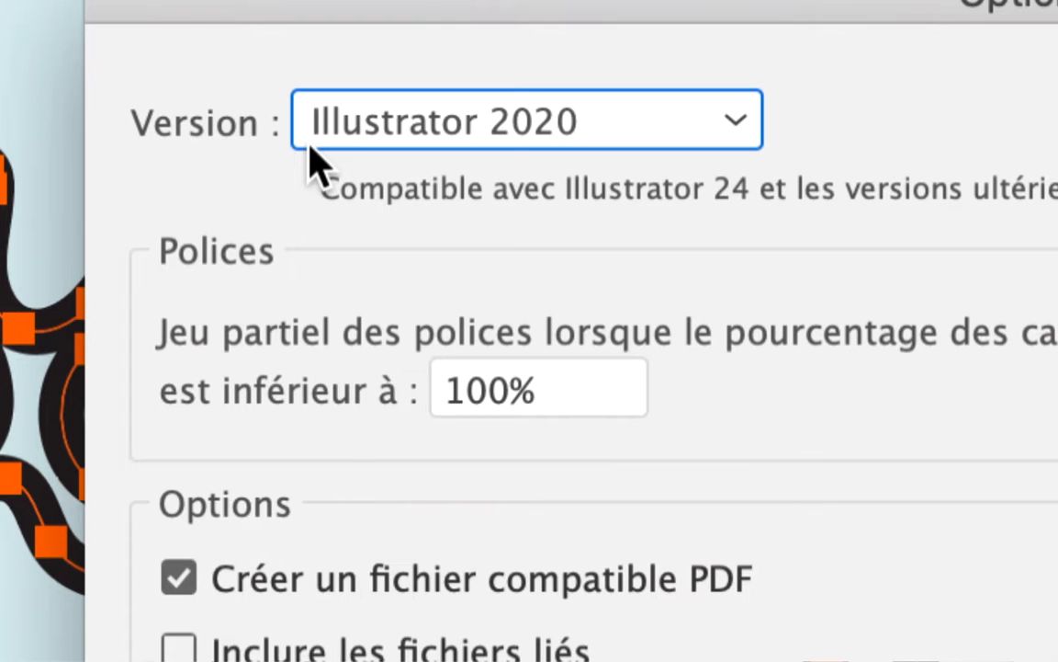
pyautogui.click(313, 138)
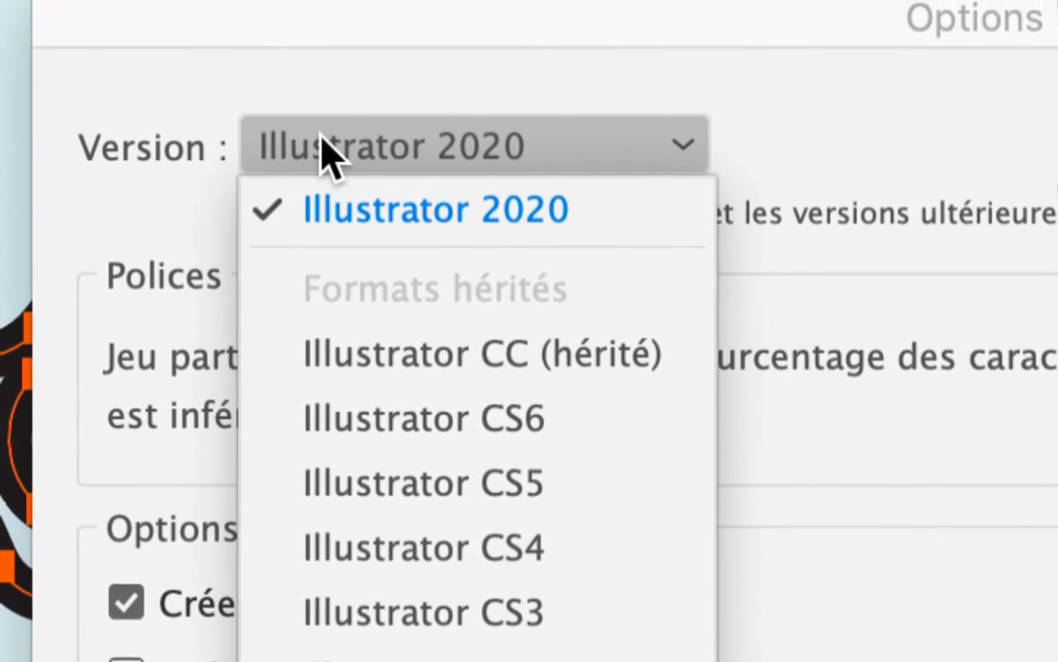
pyautogui.click(323, 147)
pyautogui.click(327, 151)
pyautogui.click(323, 149)
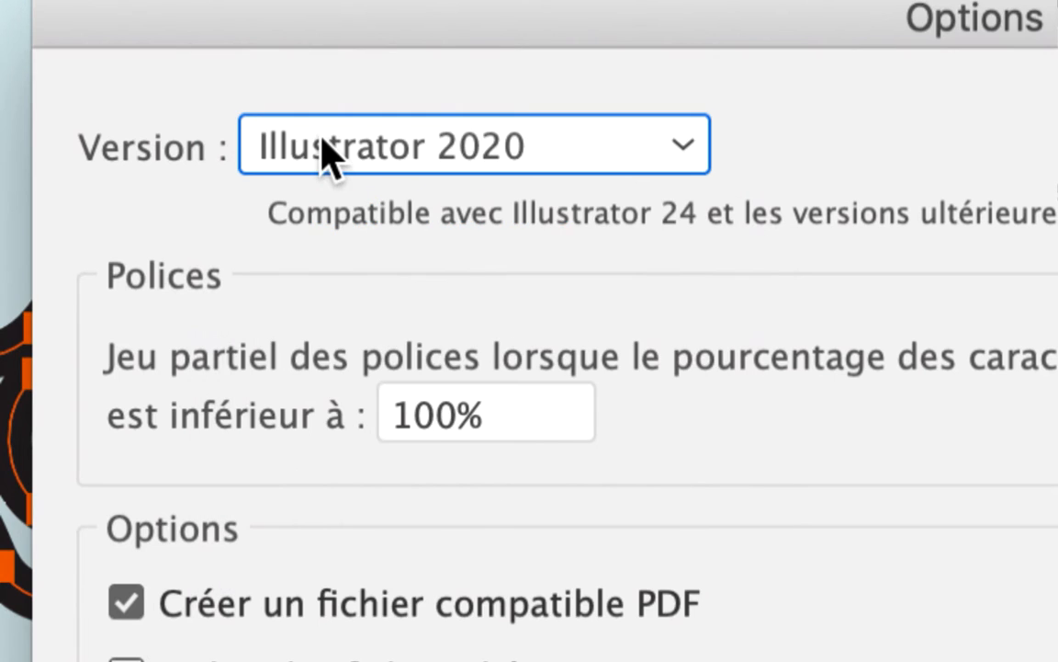
pyautogui.click(323, 151)
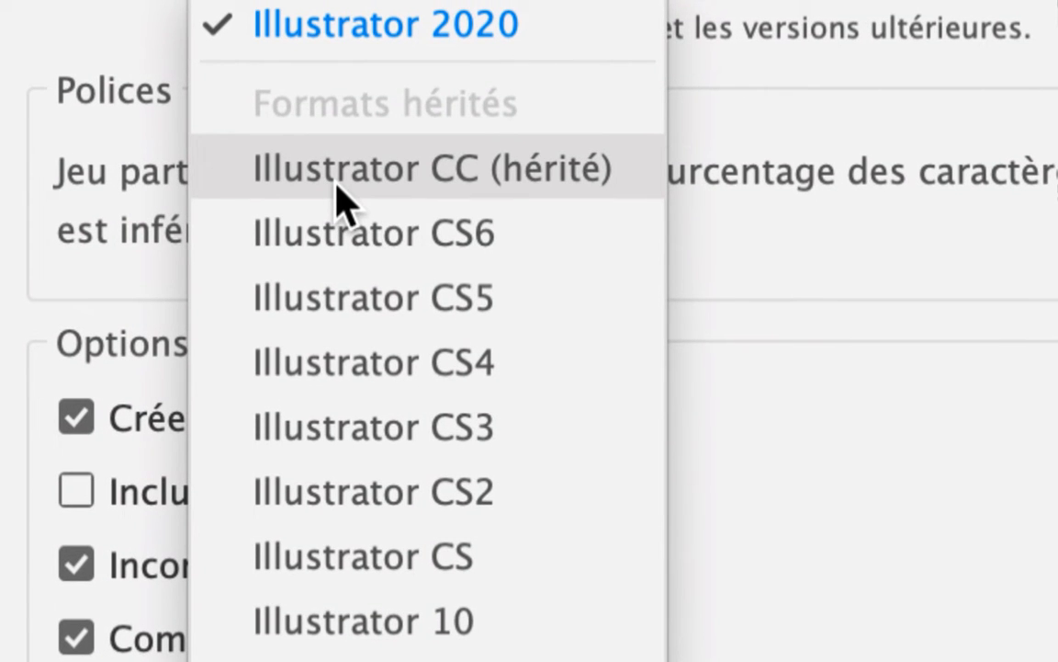
pyautogui.click(336, 184)
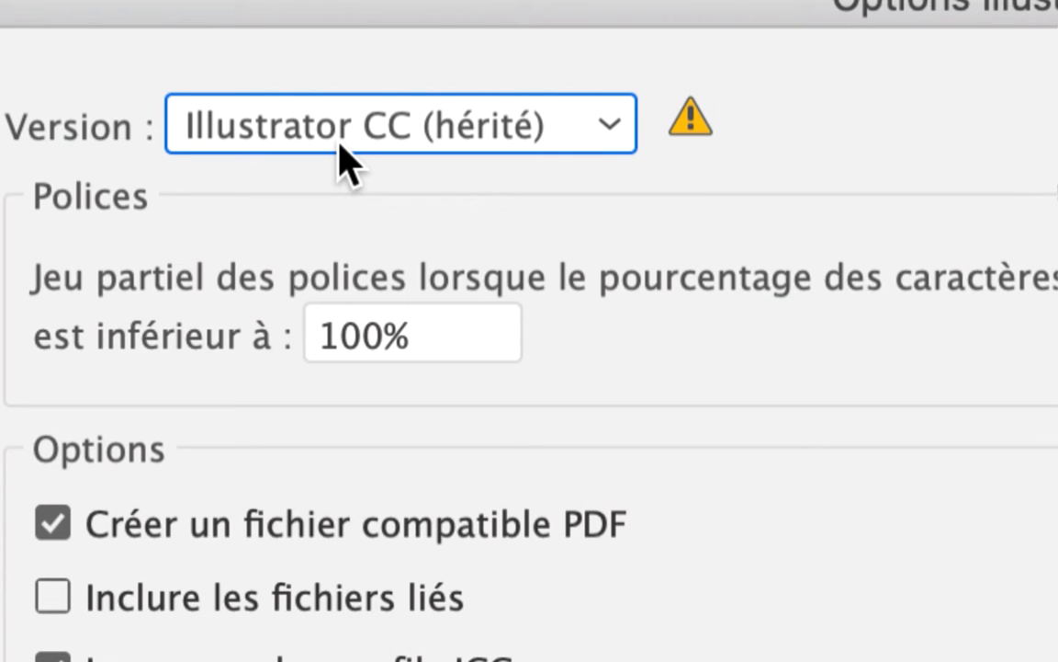
# Set the file version to Illustrator 2020 and finish saving teddy-bears-a-redessiner-11.ai
pyautogui.click(345, 151)
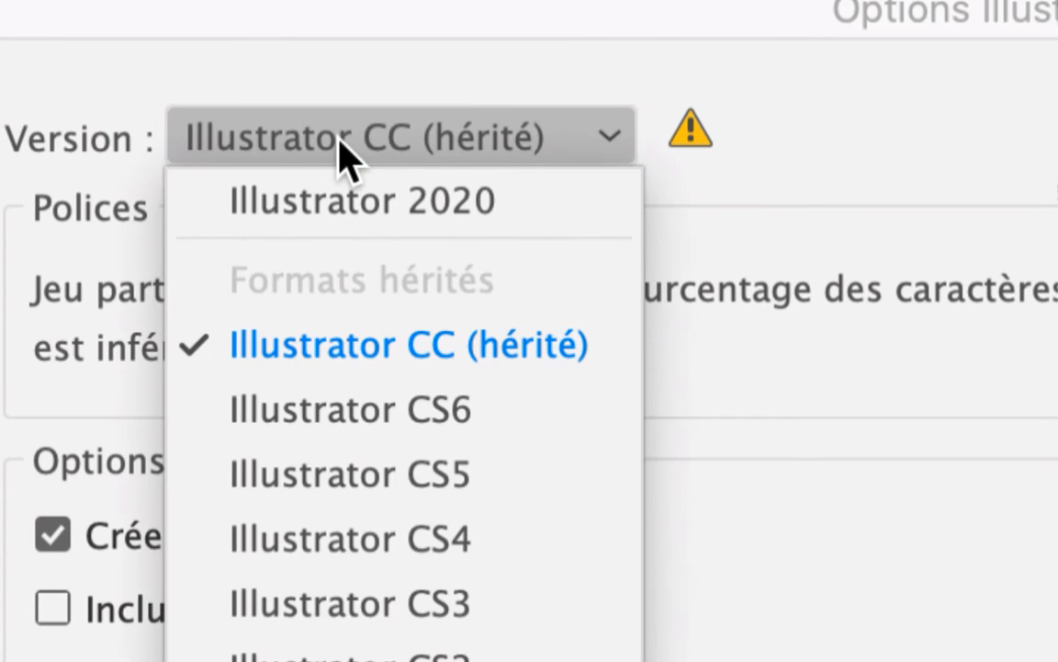
pyautogui.click(347, 207)
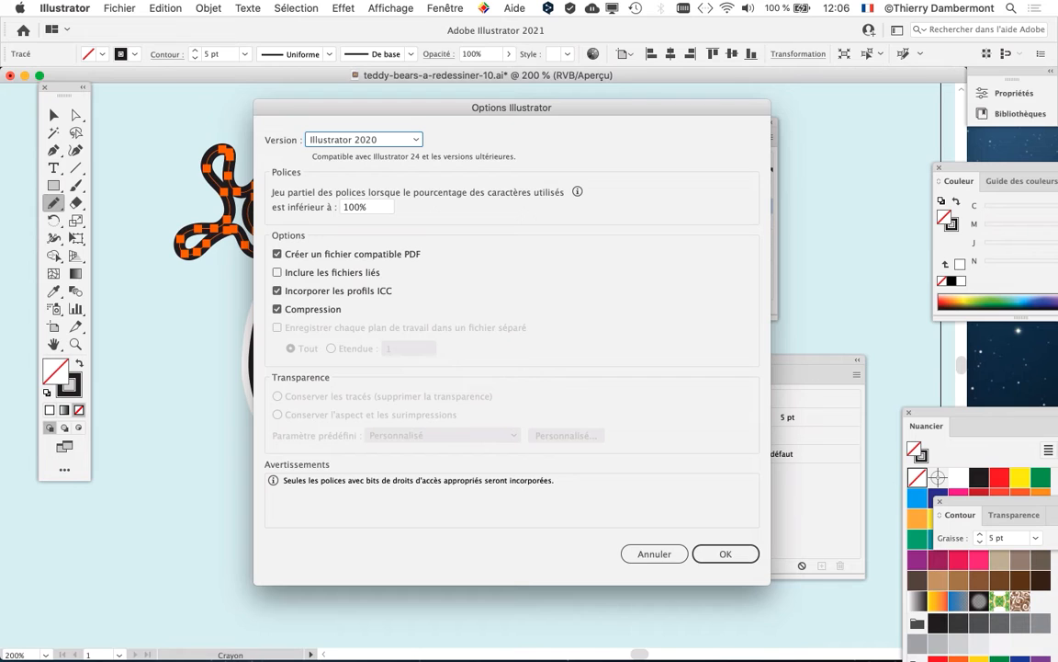
pyautogui.press('Return')
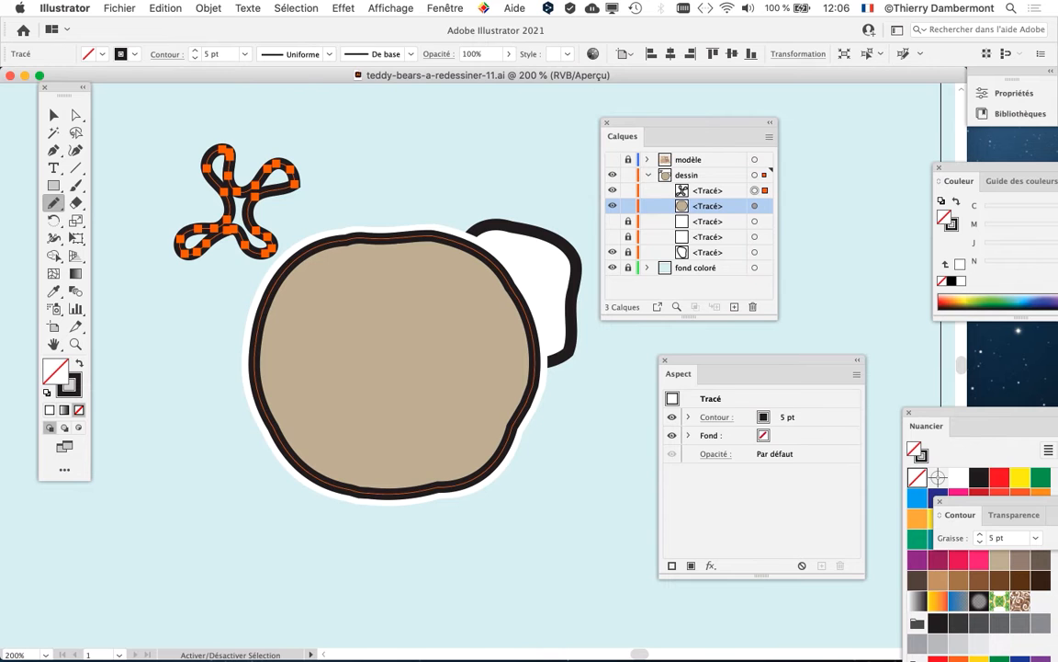
# Start another Save As for the document and switch the save dialog between its compact and expanded folder views
pyautogui.click(120, 8)
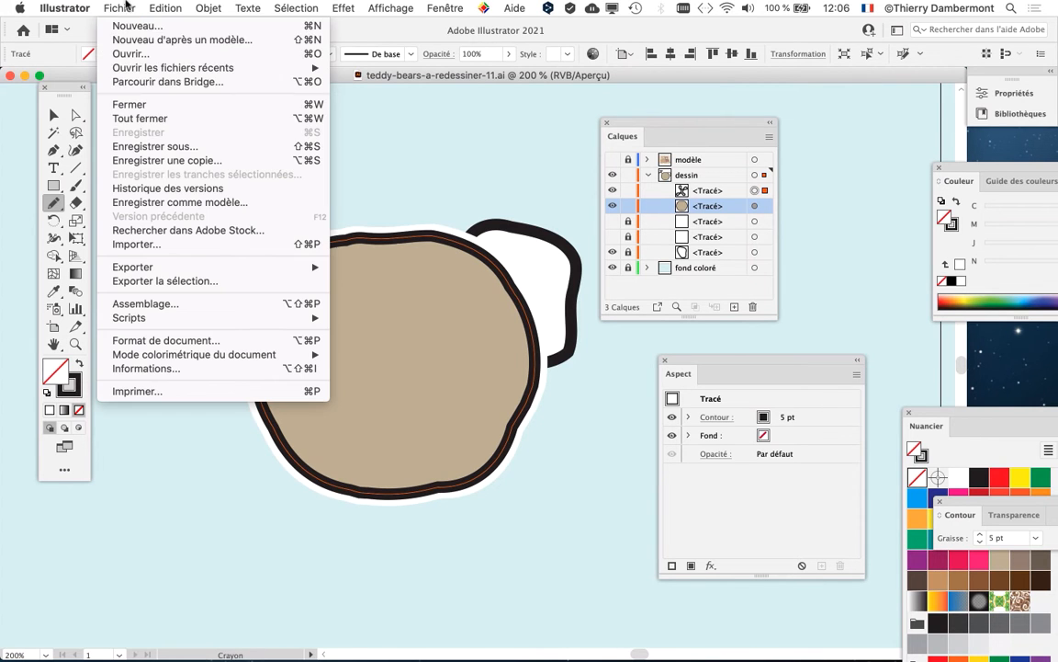
pyautogui.click(154, 146)
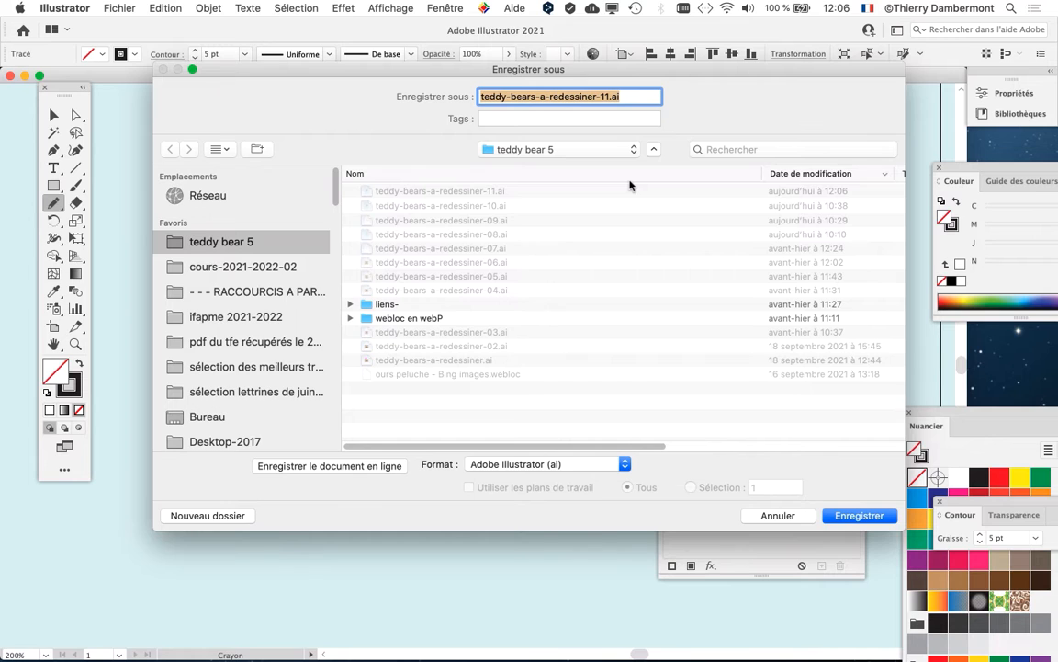
pyautogui.click(654, 149)
pyautogui.moveTo(617, 71); pyautogui.dragTo(550, 180)
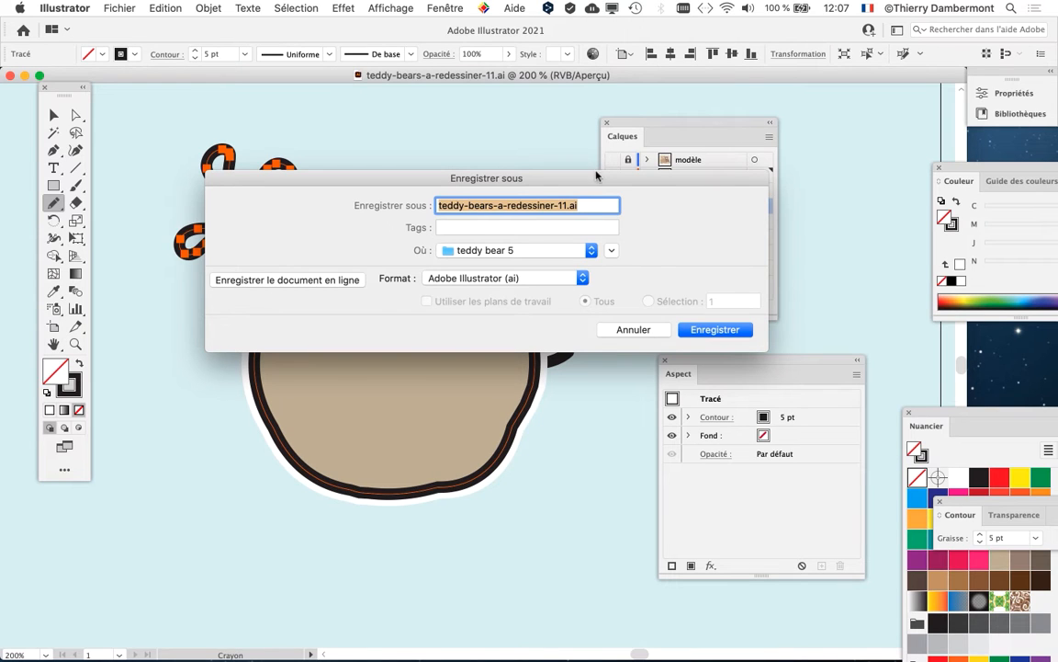
pyautogui.moveTo(596, 175); pyautogui.dragTo(545, 141)
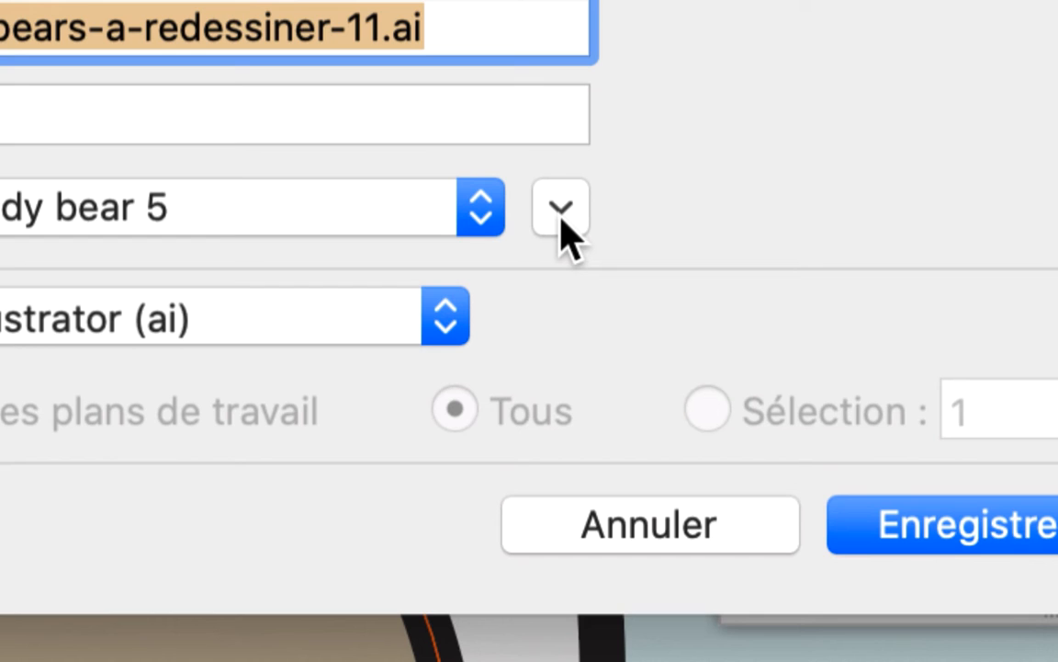
pyautogui.click(561, 221)
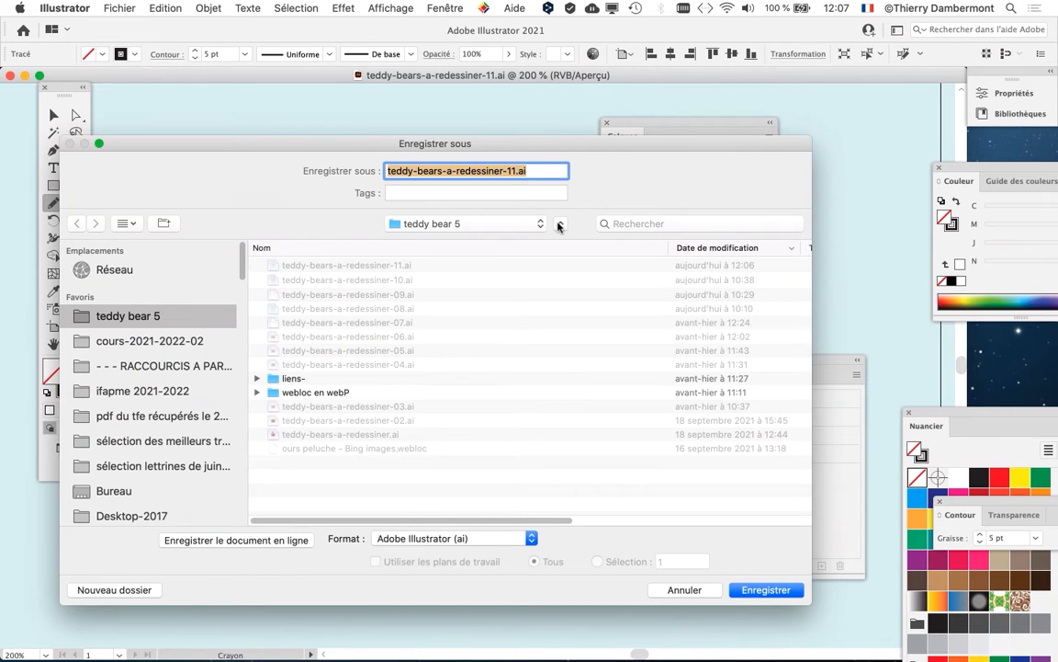
pyautogui.click(561, 221)
pyautogui.click(561, 221)
pyautogui.click(562, 221)
pyautogui.moveTo(572, 141); pyautogui.dragTo(656, 110)
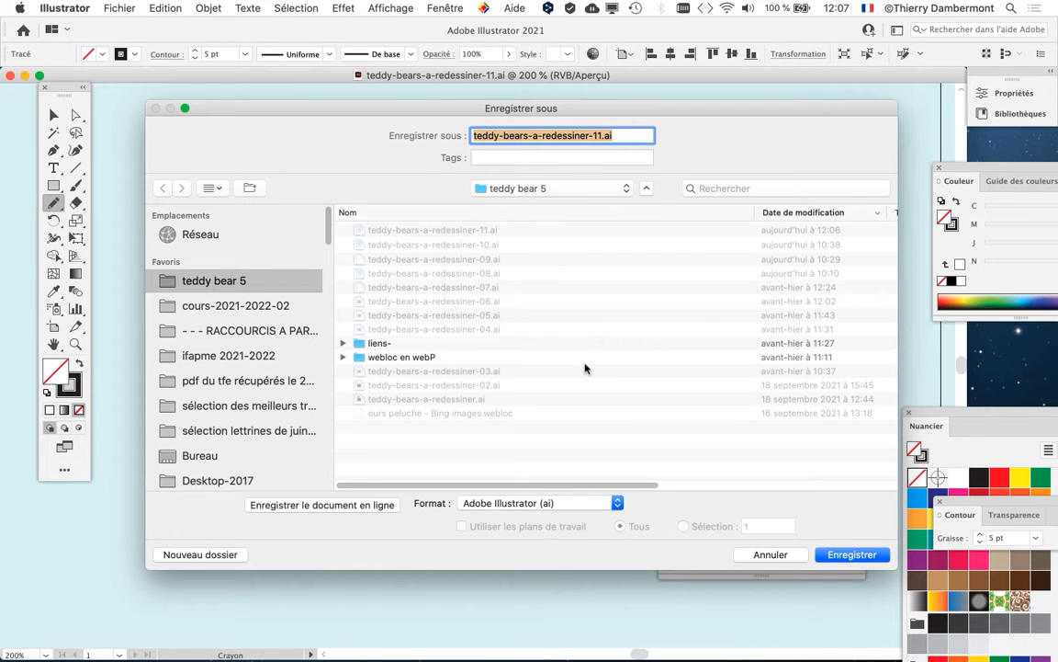
# Save over the existing teddy-bears-a-redessiner-11.ai in the teddy bear 5 folder with the Illustrator 2020 version
pyautogui.click(843, 550)
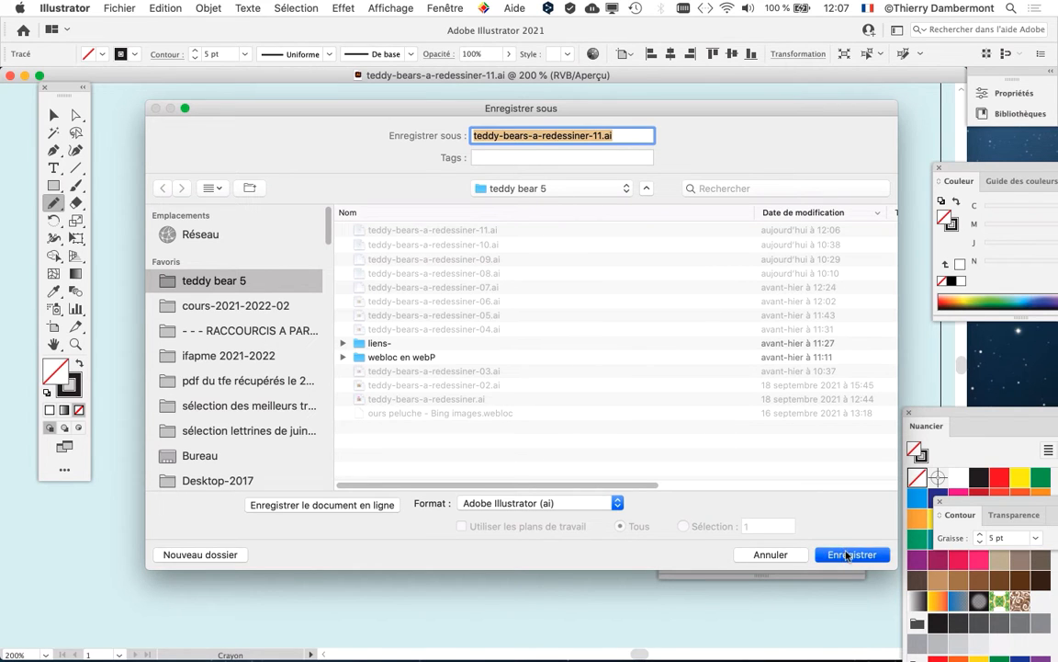
pyautogui.click(616, 202)
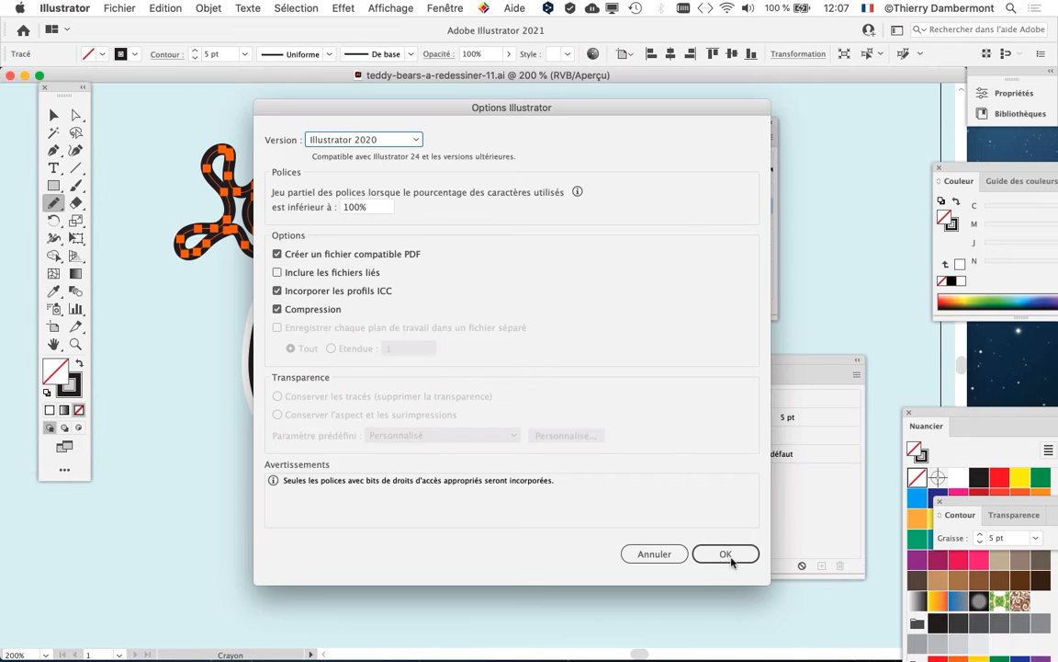
pyautogui.click(731, 558)
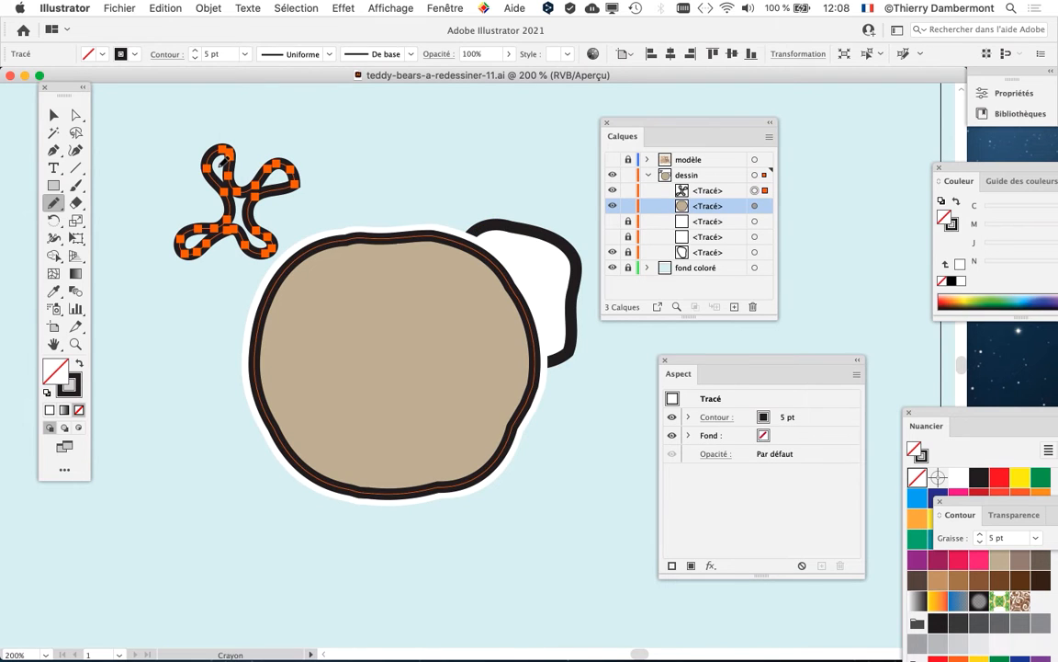
# Delete the four-lobed looping path and draw a new open lobed path beside the head with the Pencil tool
pyautogui.press('Delete')
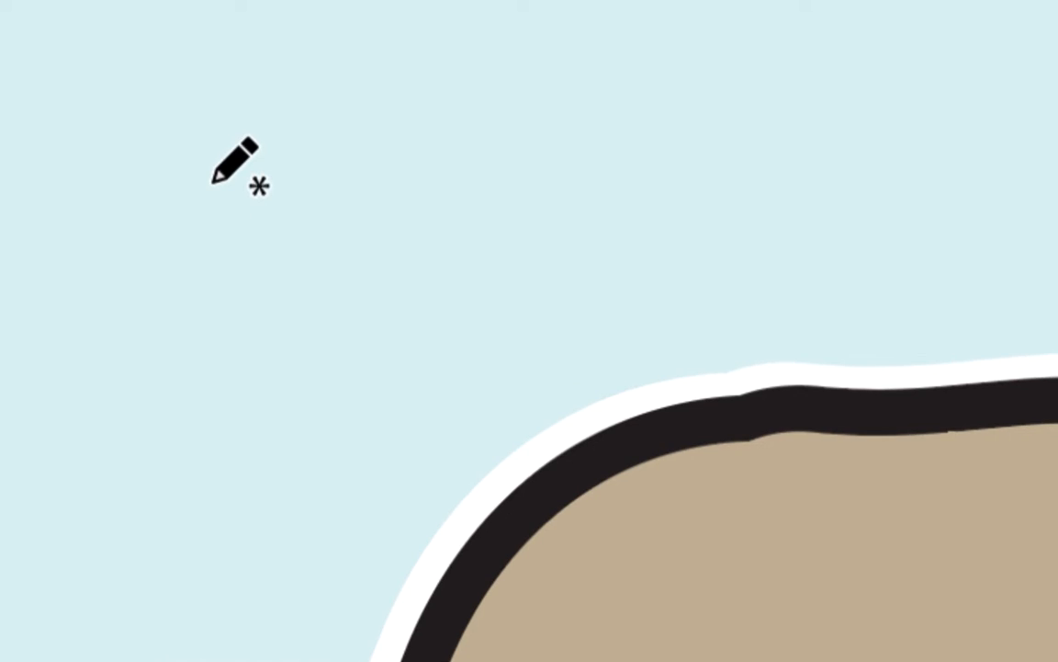
pyautogui.moveTo(213, 181)
pyautogui.mouseDown()
pyautogui.moveTo(234, 161)
pyautogui.moveTo(229, 177)
pyautogui.moveTo(245, 199)
pyautogui.moveTo(196, 210)
pyautogui.moveTo(193, 177)
pyautogui.moveTo(198, 158)
pyautogui.moveTo(215, 177)
pyautogui.moveTo(210, 100)
pyautogui.moveTo(261, 27)
pyautogui.mouseUp()
pyautogui.hotkey('ctrl', 'z')
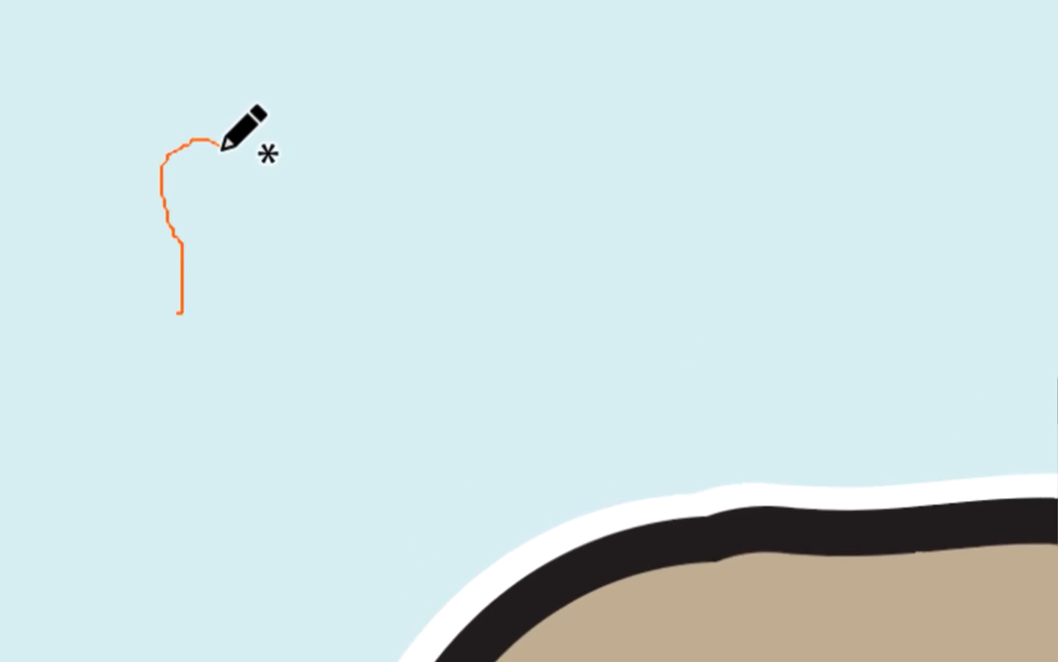
pyautogui.moveTo(223, 147)
pyautogui.mouseDown()
pyautogui.moveTo(248, 176)
pyautogui.moveTo(225, 185)
pyautogui.moveTo(229, 206)
pyautogui.moveTo(211, 209)
pyautogui.moveTo(212, 158)
pyautogui.mouseUp()
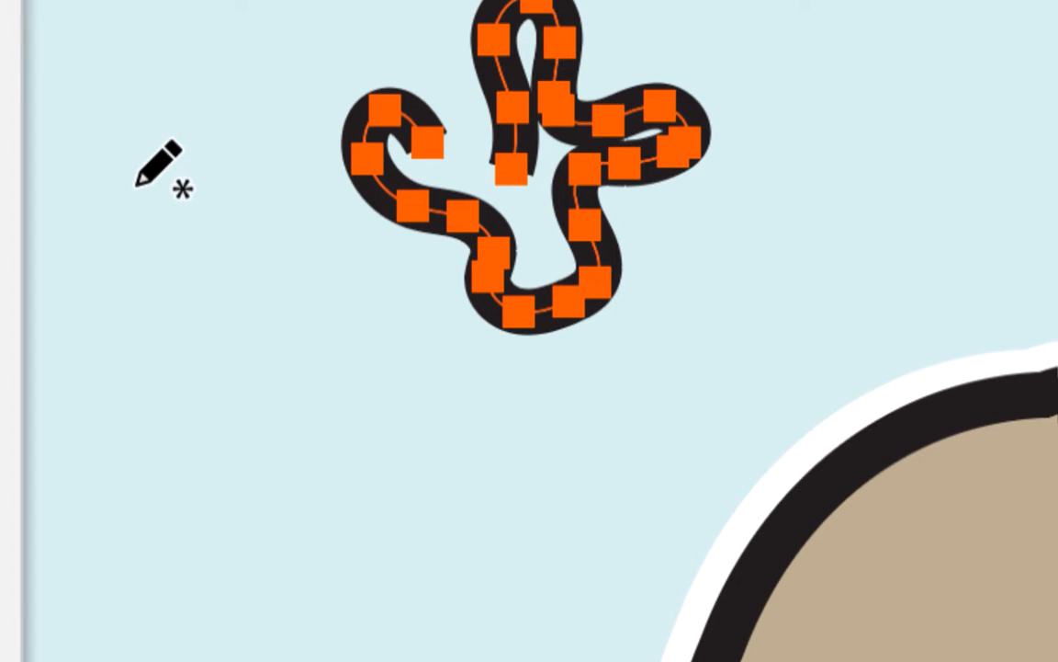
# Continue the open lobed path from one endpoint with the Pencil tool and join it to the other end
pyautogui.scroll(3, 410, 134)
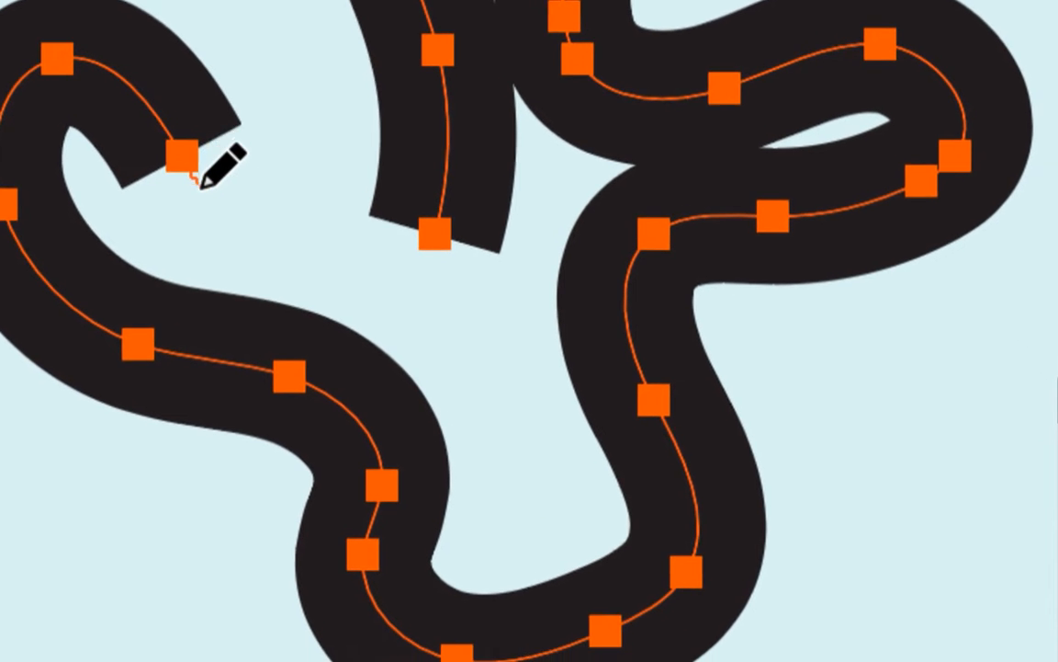
pyautogui.moveTo(199, 183)
pyautogui.mouseDown()
pyautogui.moveTo(261, 262)
pyautogui.moveTo(361, 284)
pyautogui.mouseUp()
pyautogui.moveTo(230, 197)
pyautogui.mouseDown()
pyautogui.moveTo(275, 203)
pyautogui.moveTo(314, 183)
pyautogui.mouseUp()
pyautogui.moveTo(250, 195); pyautogui.dragTo(252, 193)
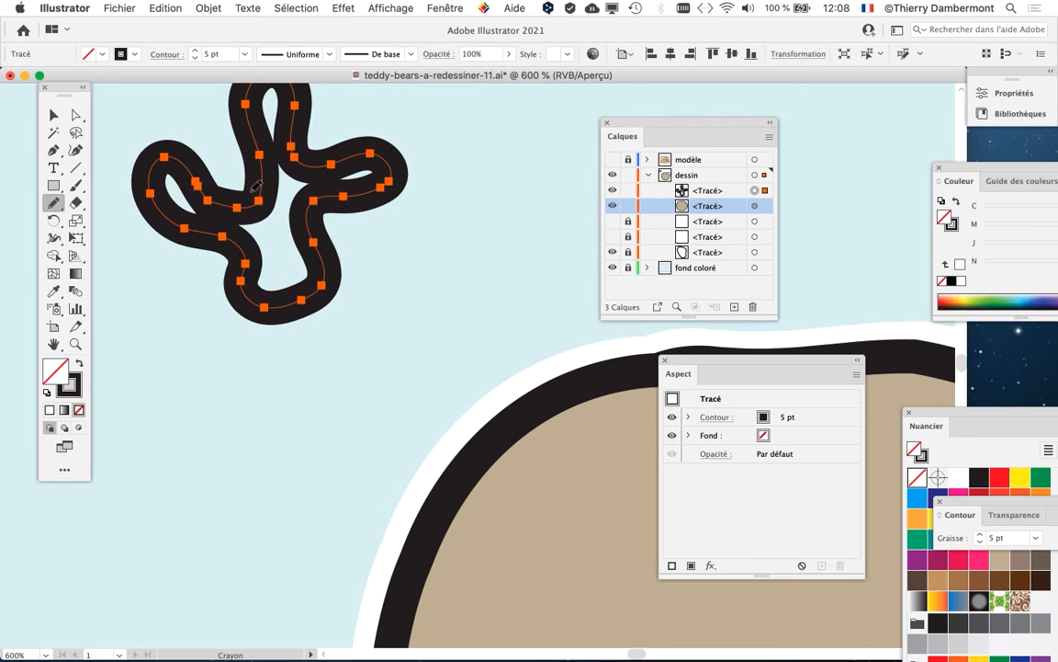
# Move the Calques panel clear of the drawing and examine the lobed path's anchor points at several magnifications
pyautogui.press('super+plus')
pyautogui.scroll(5, 460, 354)
pyautogui.hscroll(-4, 461, 354)
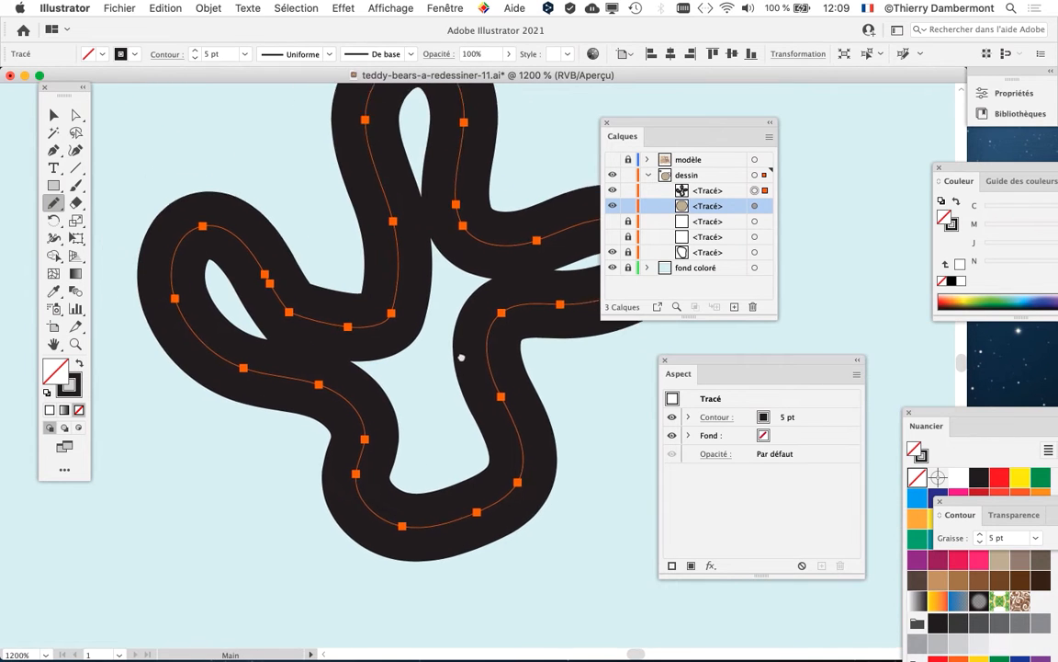
pyautogui.moveTo(660, 124); pyautogui.dragTo(793, 106)
pyautogui.moveTo(430, 256); pyautogui.dragTo(439, 267)
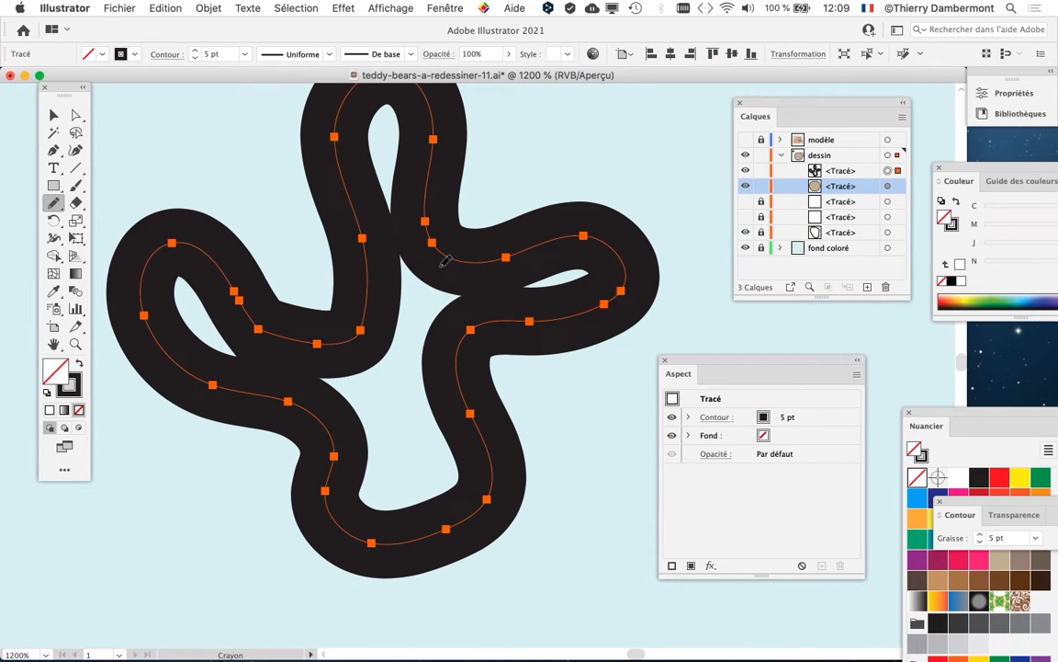
pyautogui.scroll(-7, 489, 306)
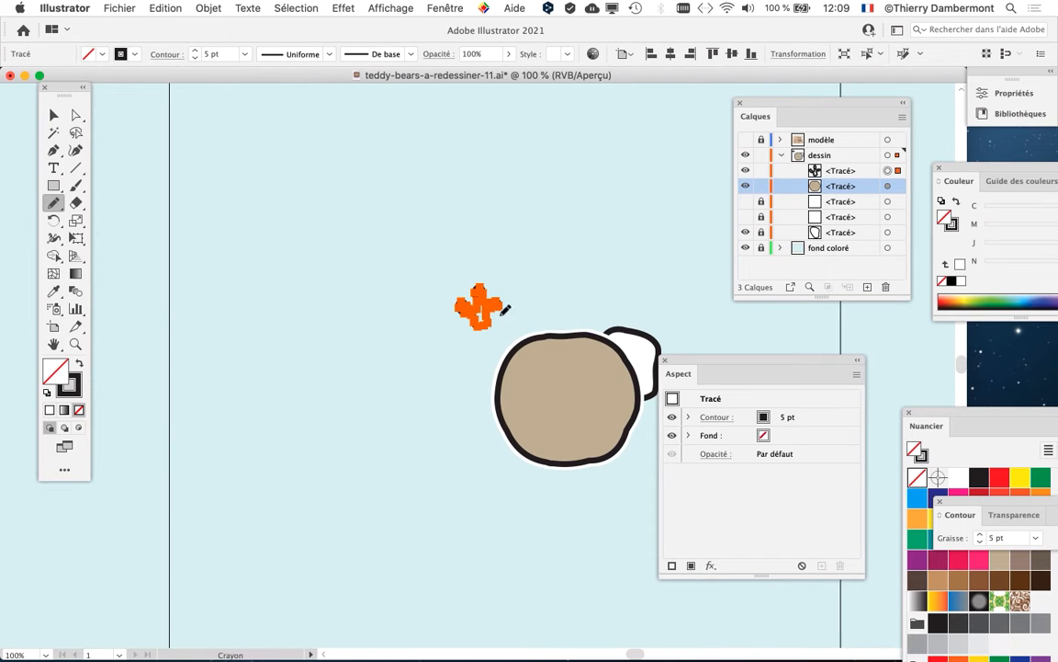
pyautogui.scroll(8, 502, 305)
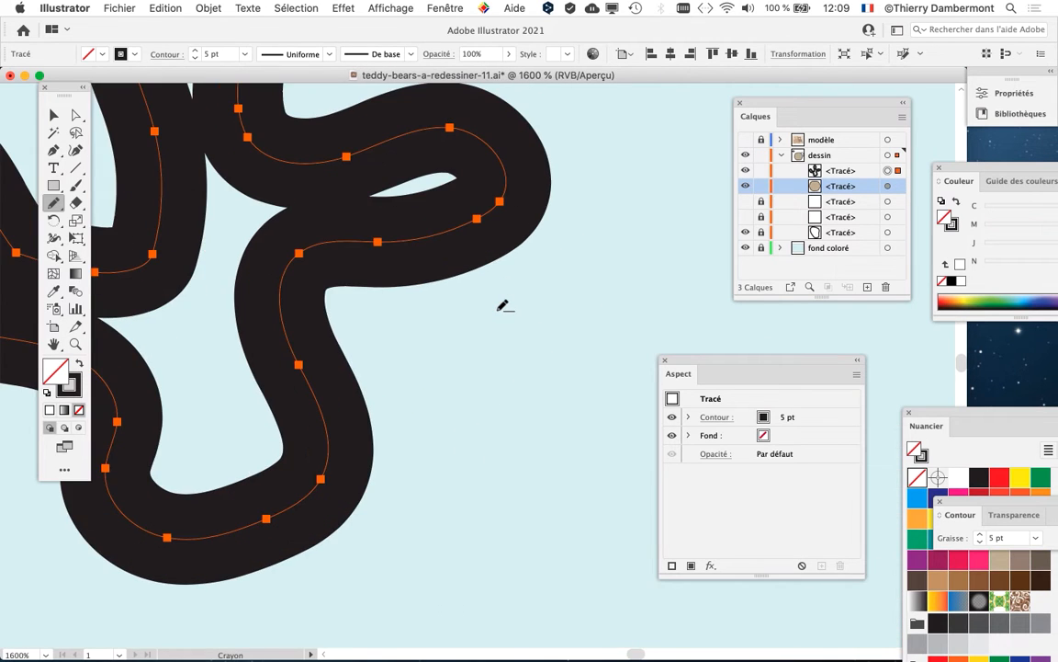
pyautogui.scroll(-3, 591, 421)
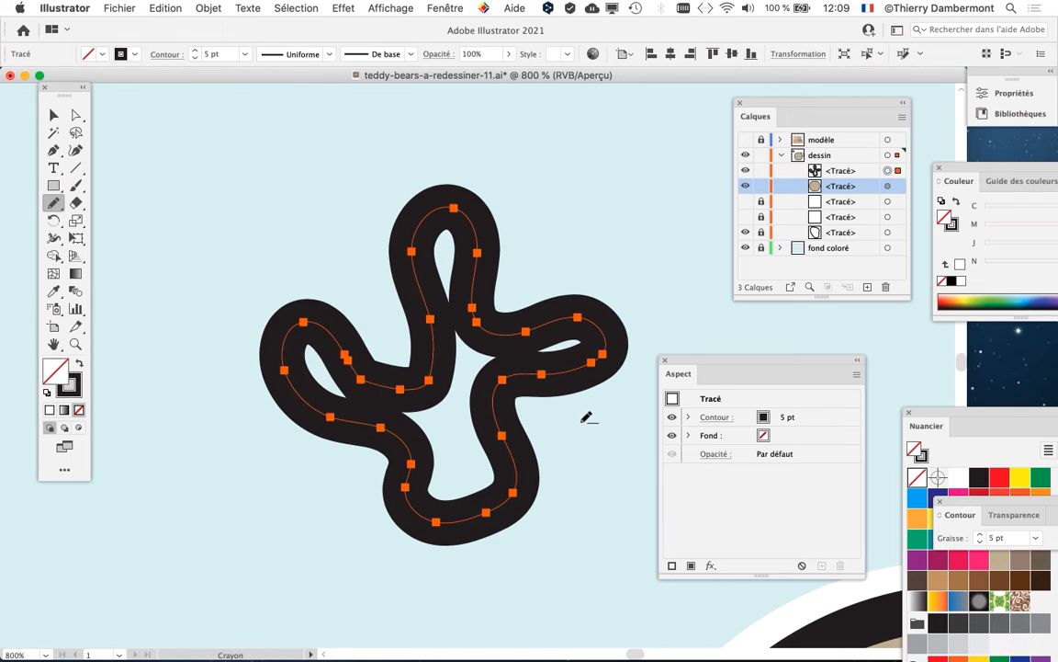
pyautogui.scroll(-1, 582, 423)
pyautogui.moveTo(567, 449); pyautogui.dragTo(255, 266)
pyautogui.scroll(-2, 387, 357)
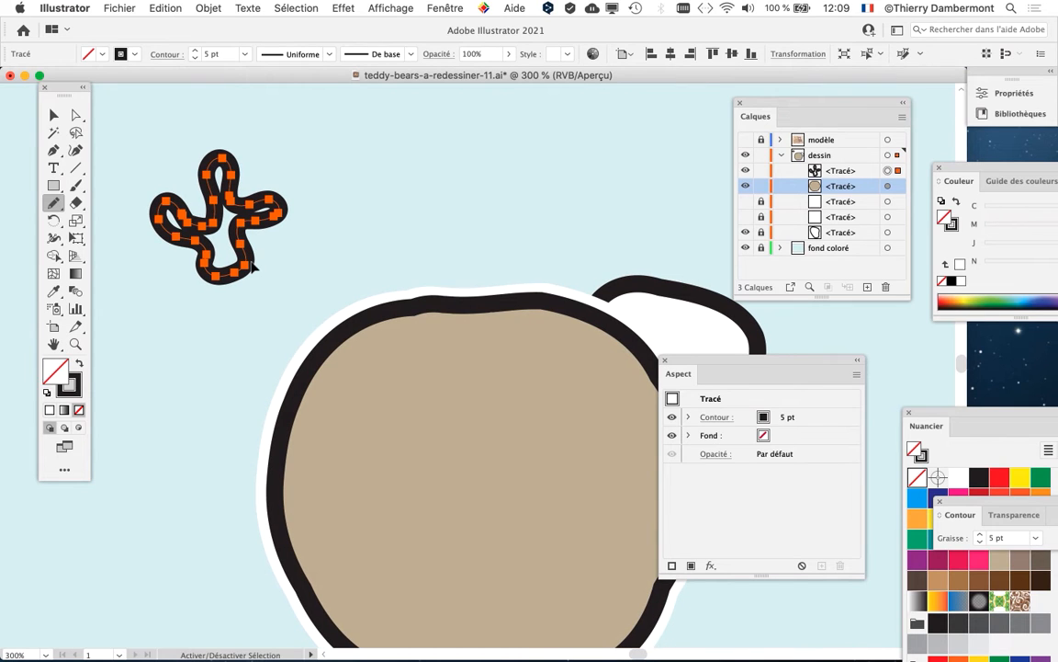
# Enlarge the lobed path proportionally from its centre to more than twice its size with the Free Transform tool
pyautogui.moveTo(69, 88); pyautogui.dragTo(56, 85)
pyautogui.scroll(-1, 505, 382)
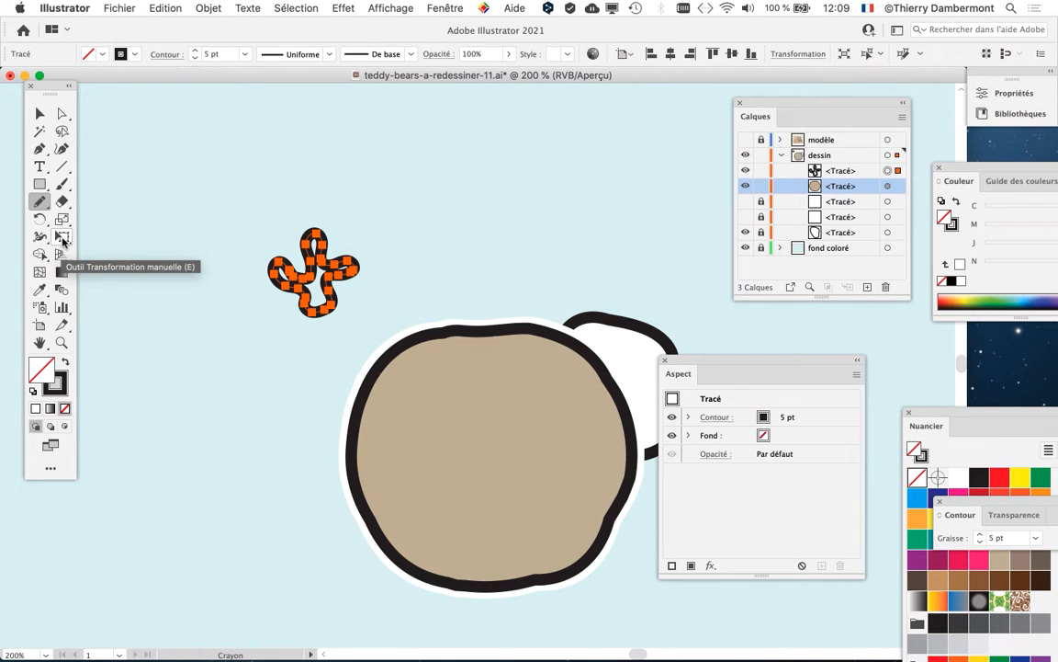
pyautogui.press('super')
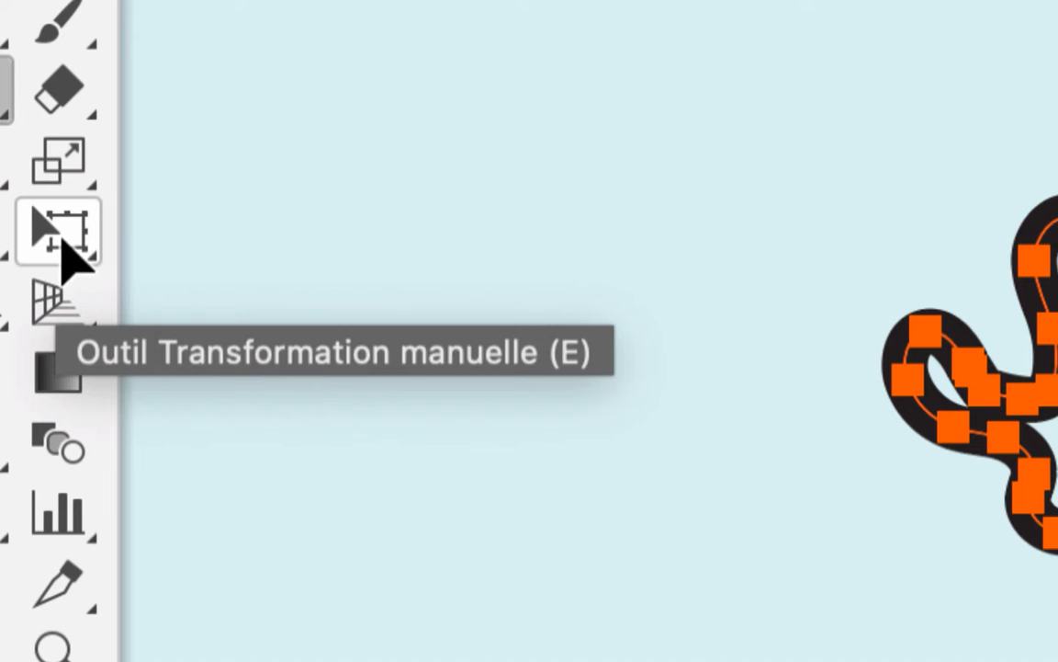
pyautogui.click(63, 237)
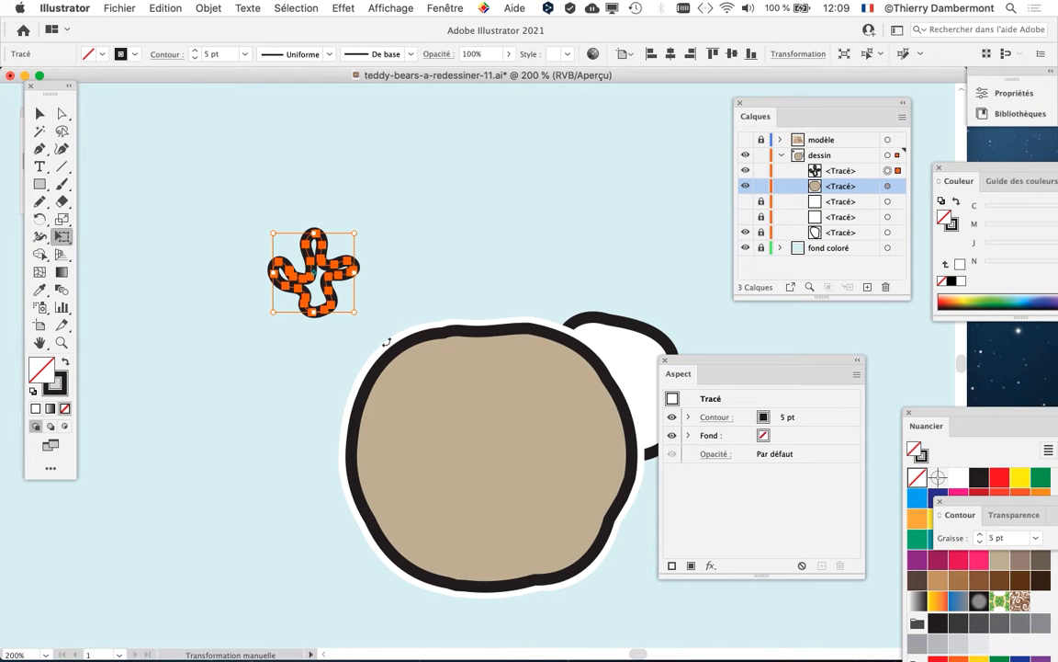
pyautogui.scroll(2, 385, 272)
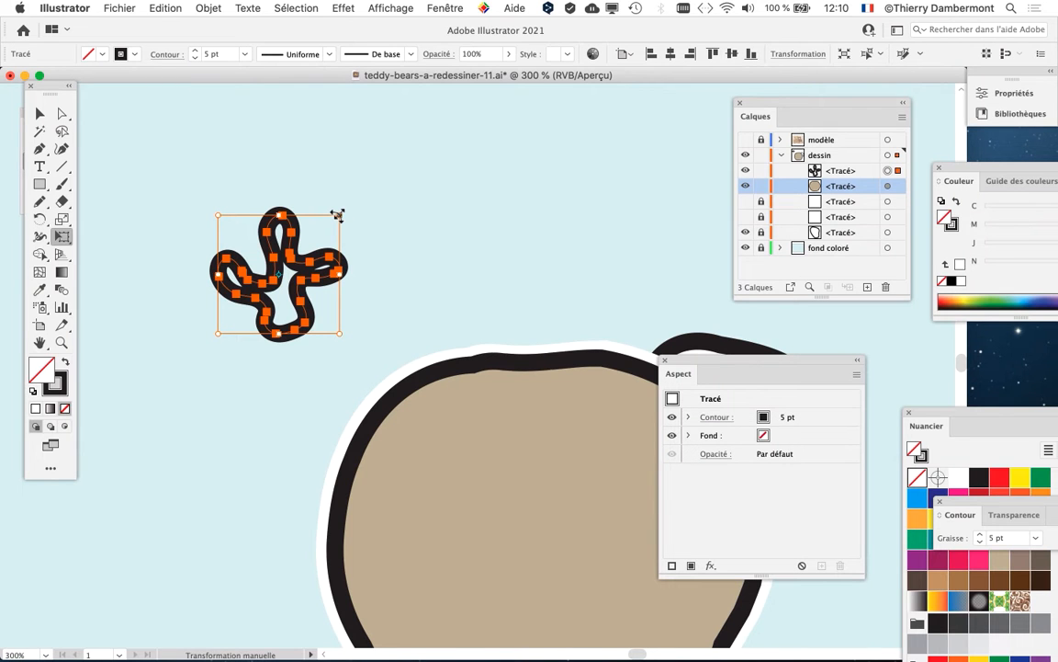
pyautogui.moveTo(338, 214); pyautogui.dragTo(531, 241)
pyautogui.scroll(5, 517, 307)
pyautogui.hscroll(-5, 517, 307)
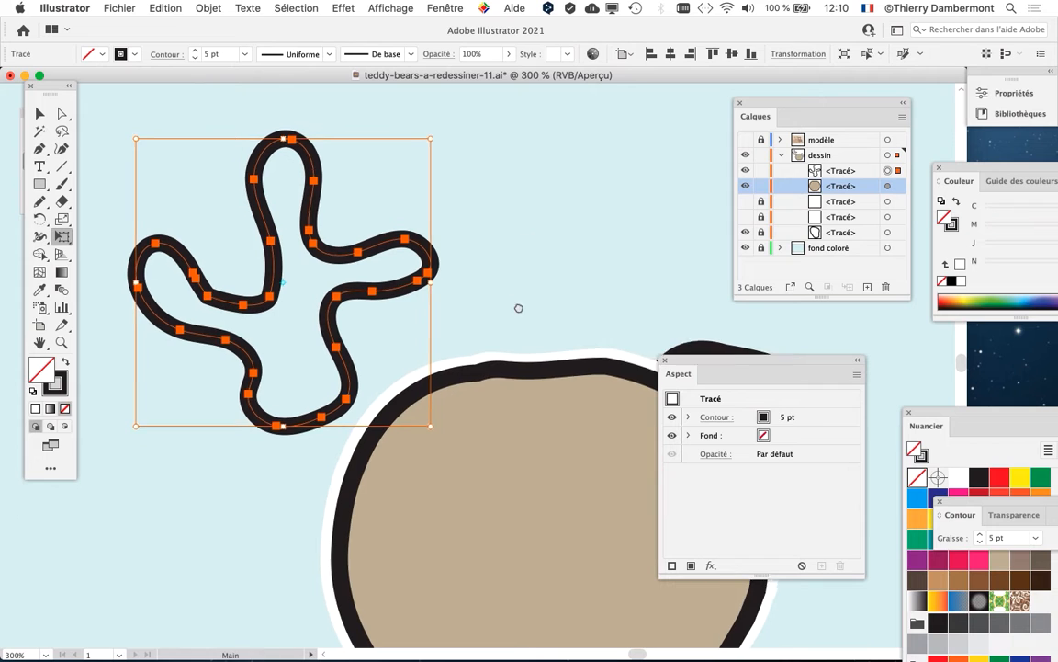
# Scale the lobed path up further from its centre and move it away from the beige head
pyautogui.scroll(-1, 603, 376)
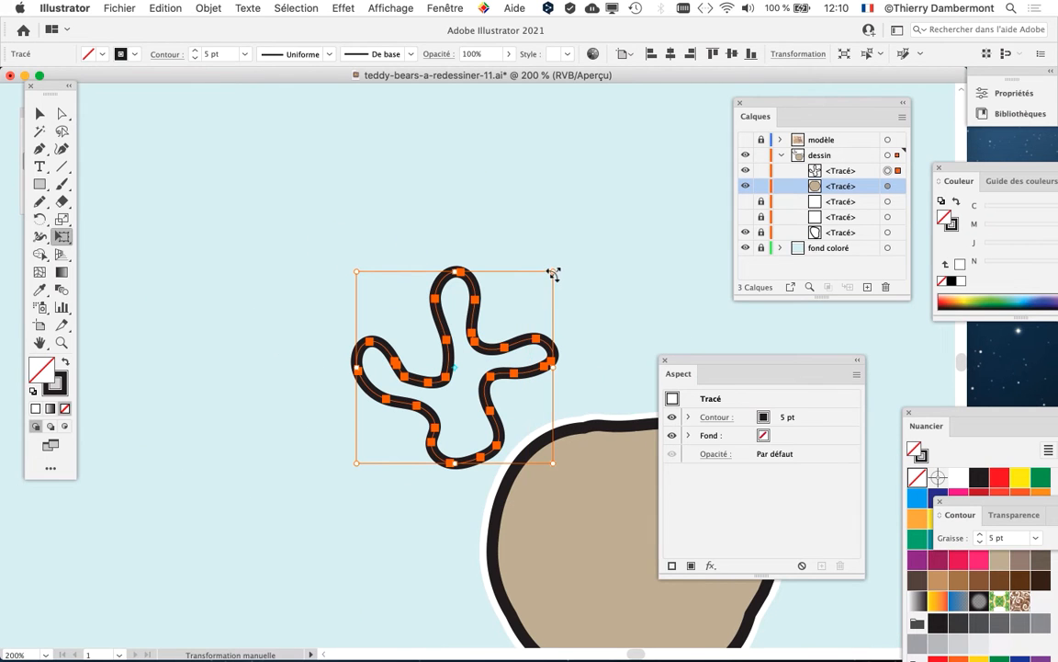
pyautogui.moveTo(554, 274); pyautogui.dragTo(610, 219)
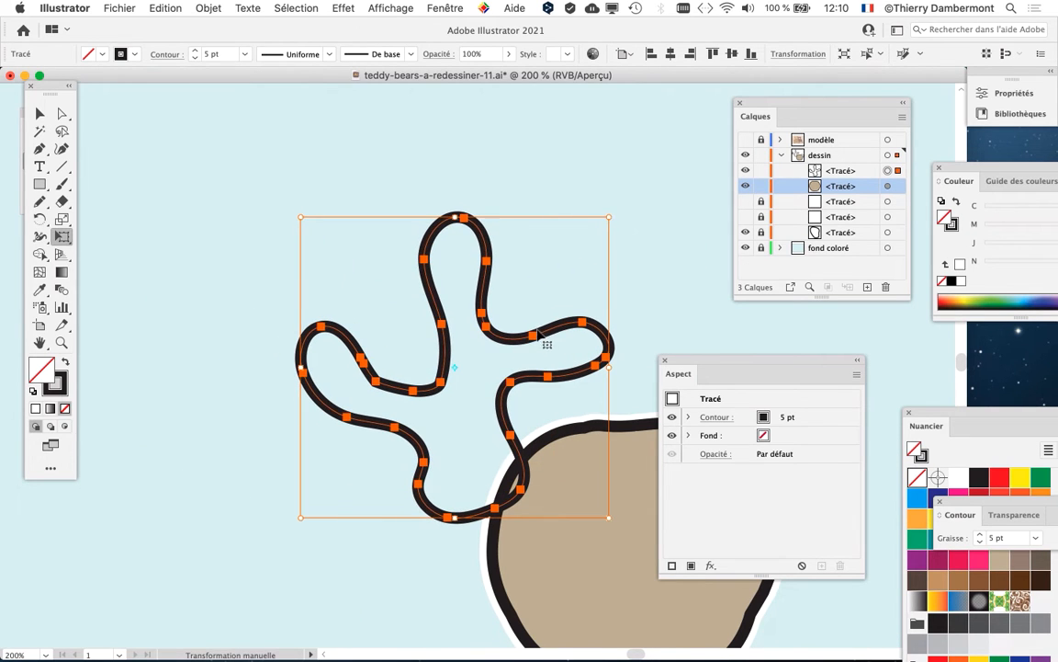
pyautogui.moveTo(538, 333)
pyautogui.mouseDown()
pyautogui.moveTo(391, 246)
pyautogui.moveTo(389, 263)
pyautogui.mouseUp()
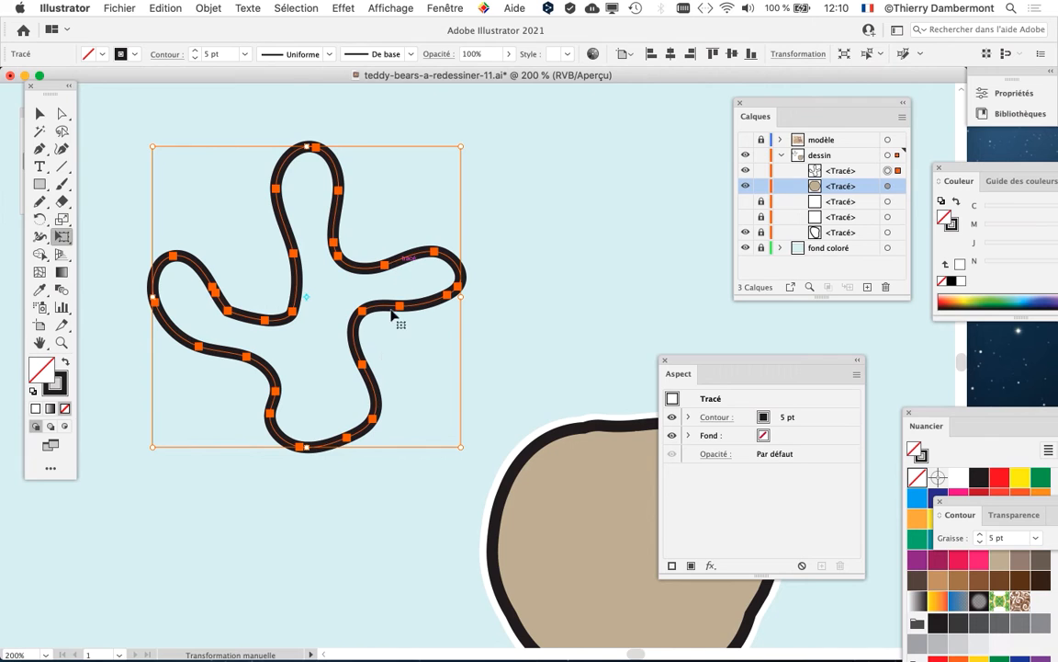
# Hide the Contour panel, display it again, and hide it once more
pyautogui.click(452, 7)
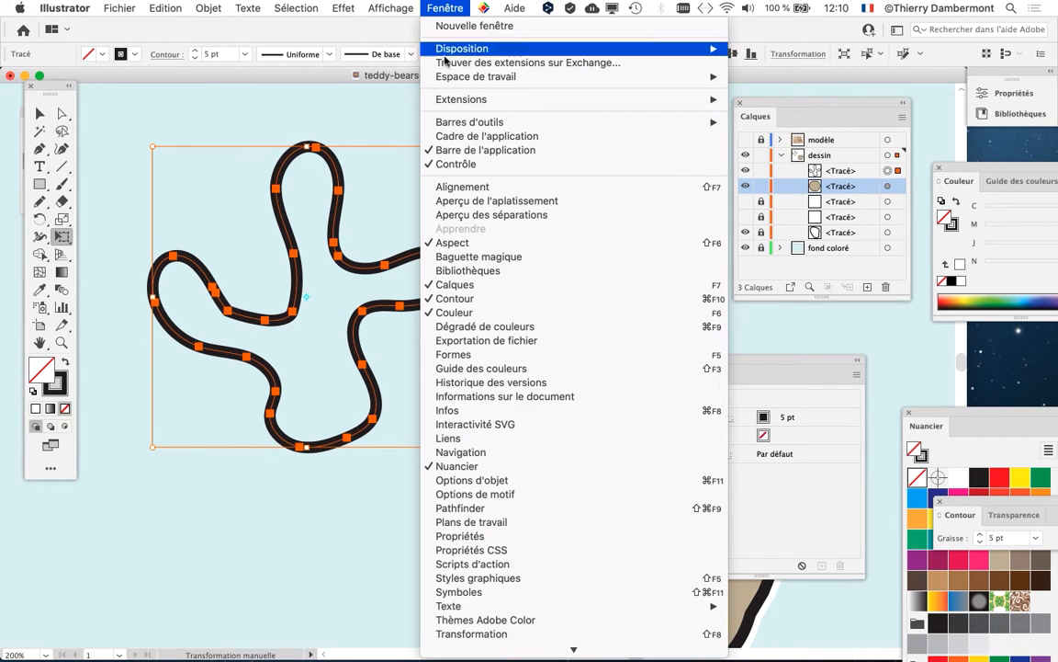
pyautogui.click(489, 299)
pyautogui.click(445, 7)
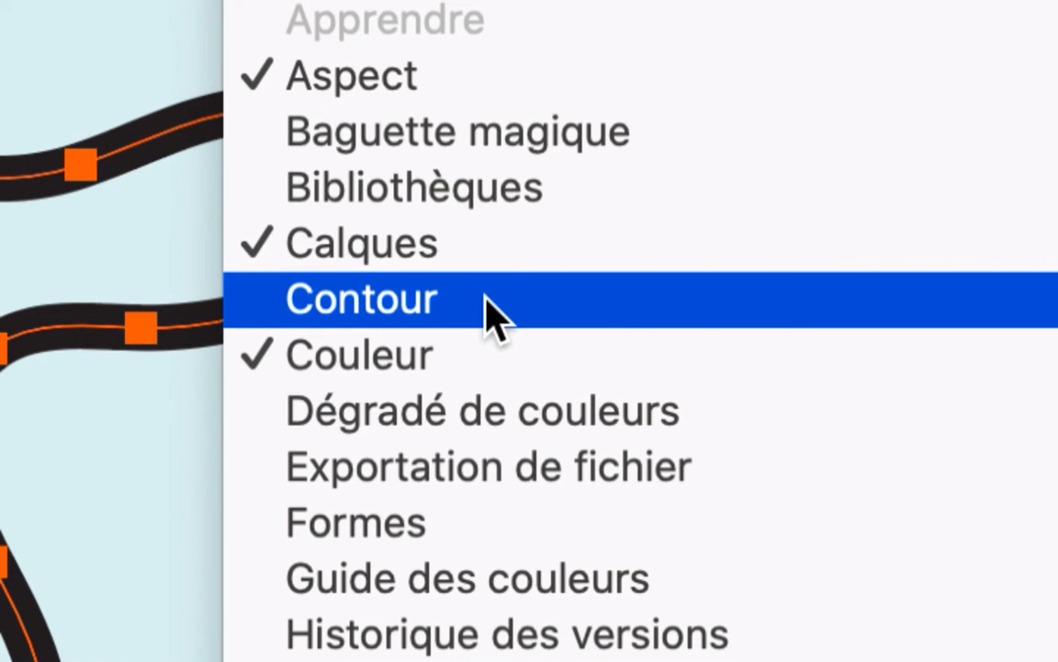
pyautogui.click(493, 312)
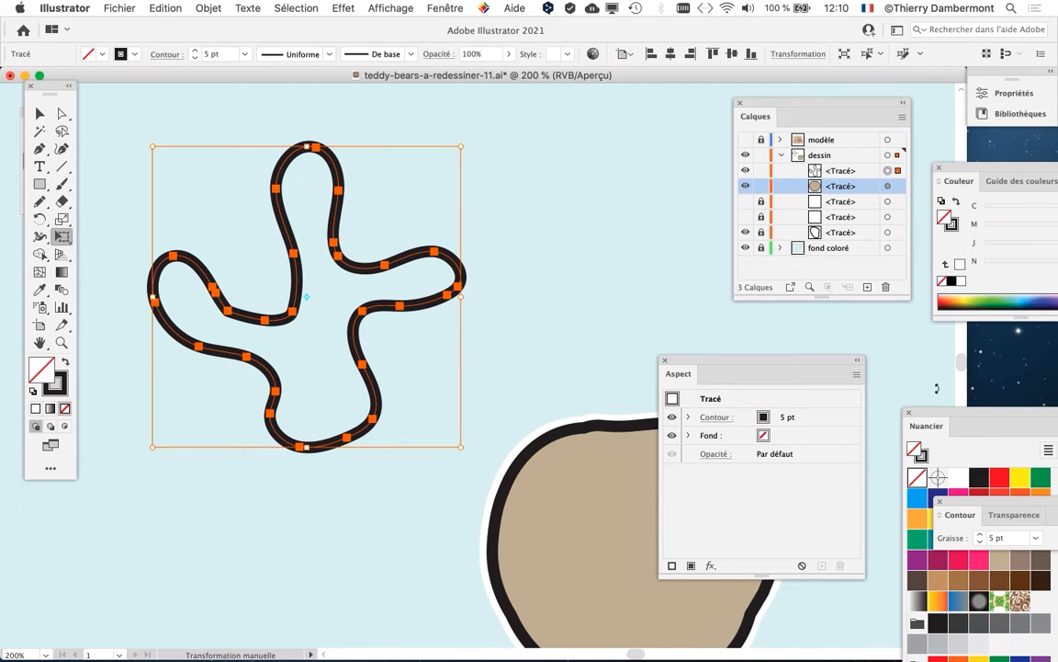
pyautogui.click(446, 7)
pyautogui.click(515, 299)
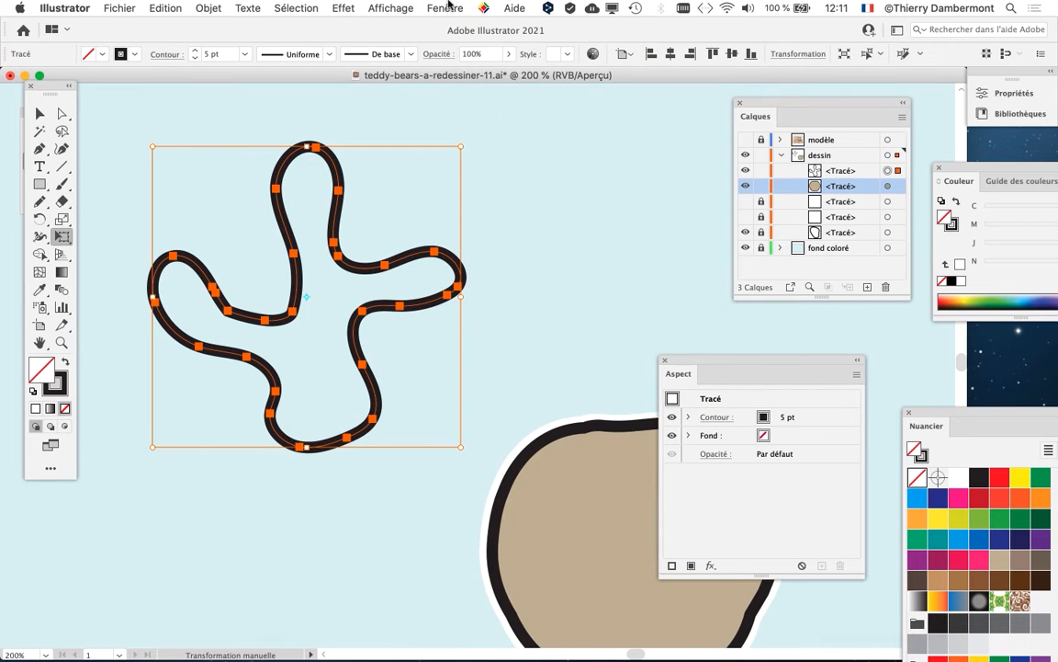
# Display the Contour panel and place it beside the Calques panel, clear of the lobed path
pyautogui.click(449, 7)
pyautogui.click(518, 303)
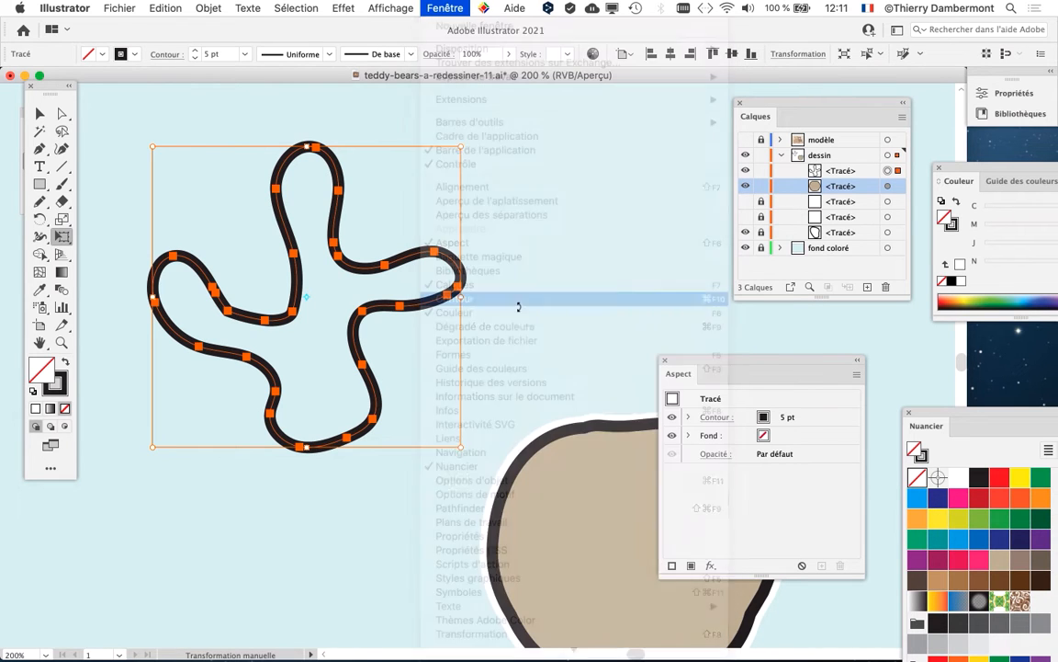
pyautogui.moveTo(930, 501); pyautogui.dragTo(473, 126)
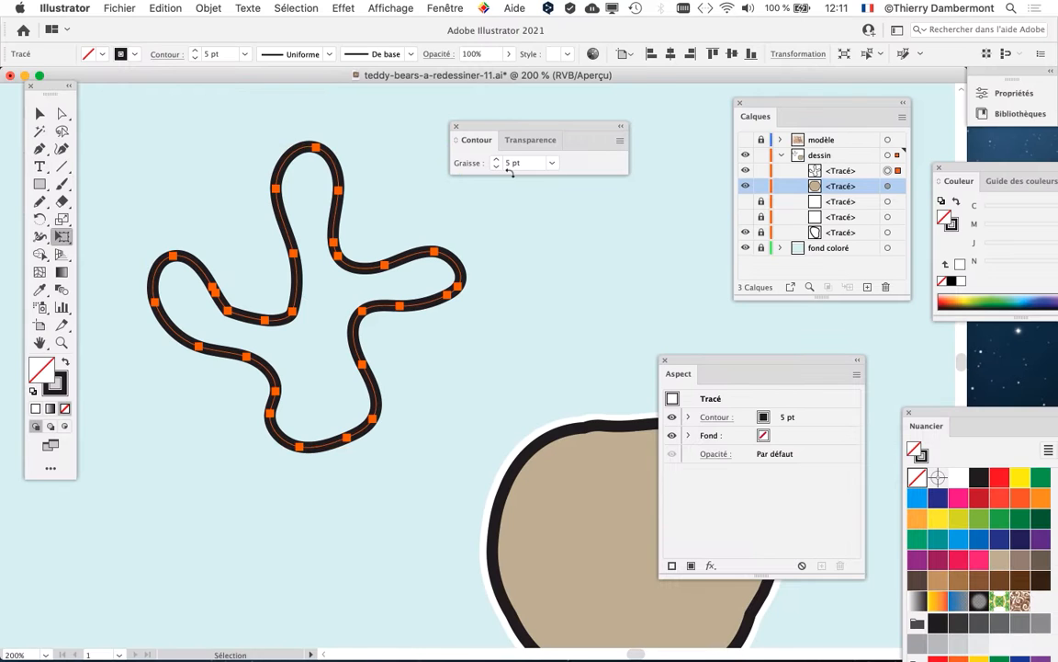
pyautogui.moveTo(505, 122); pyautogui.dragTo(659, 117)
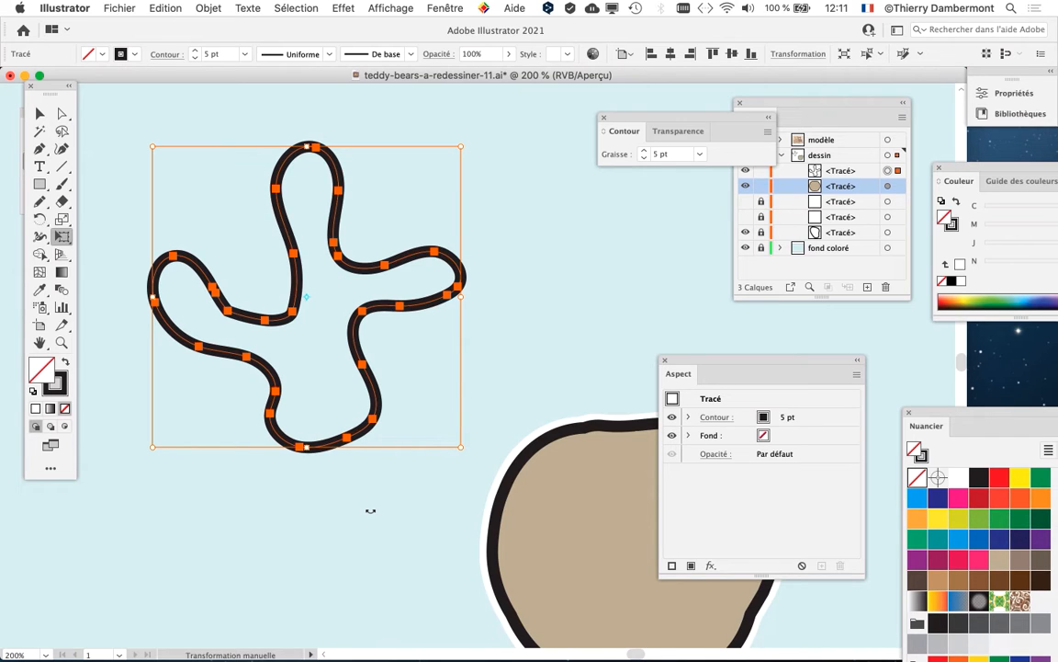
# Examine the general preference for scaling strokes and effects (Mettre à l'échelle les contours et les effets), then cancel the preferences
pyautogui.click(83, 7)
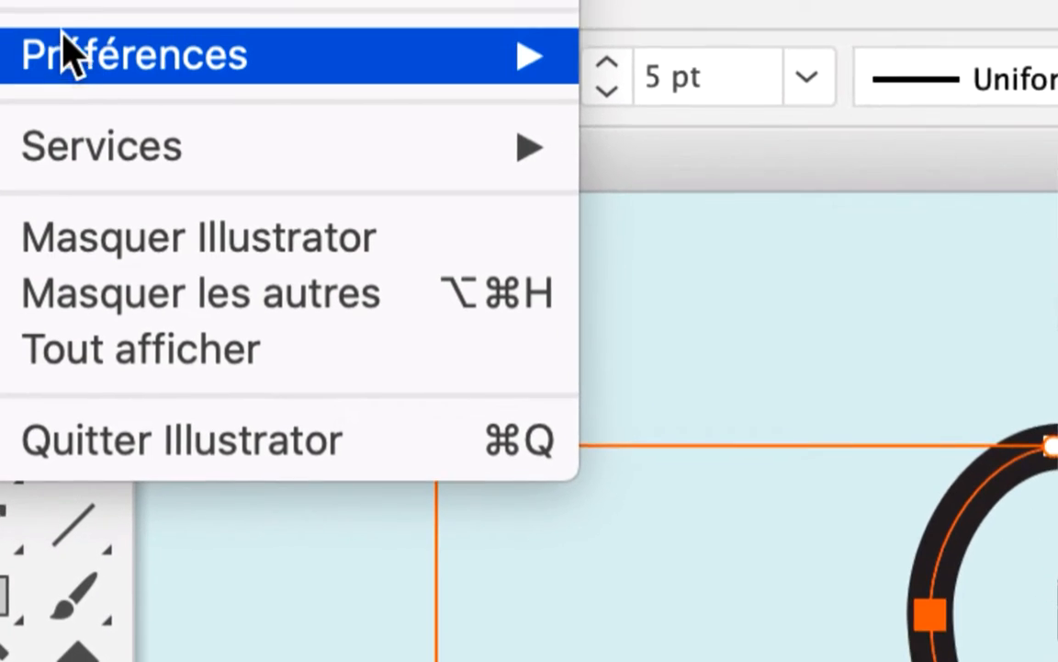
pyautogui.moveTo(140, 203)
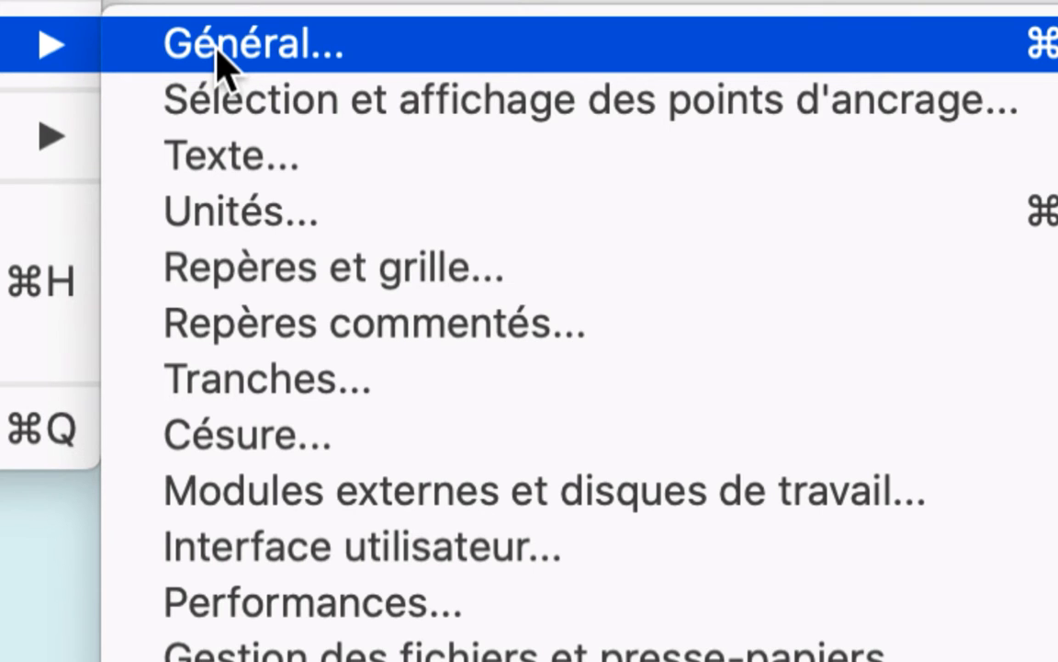
pyautogui.click(221, 46)
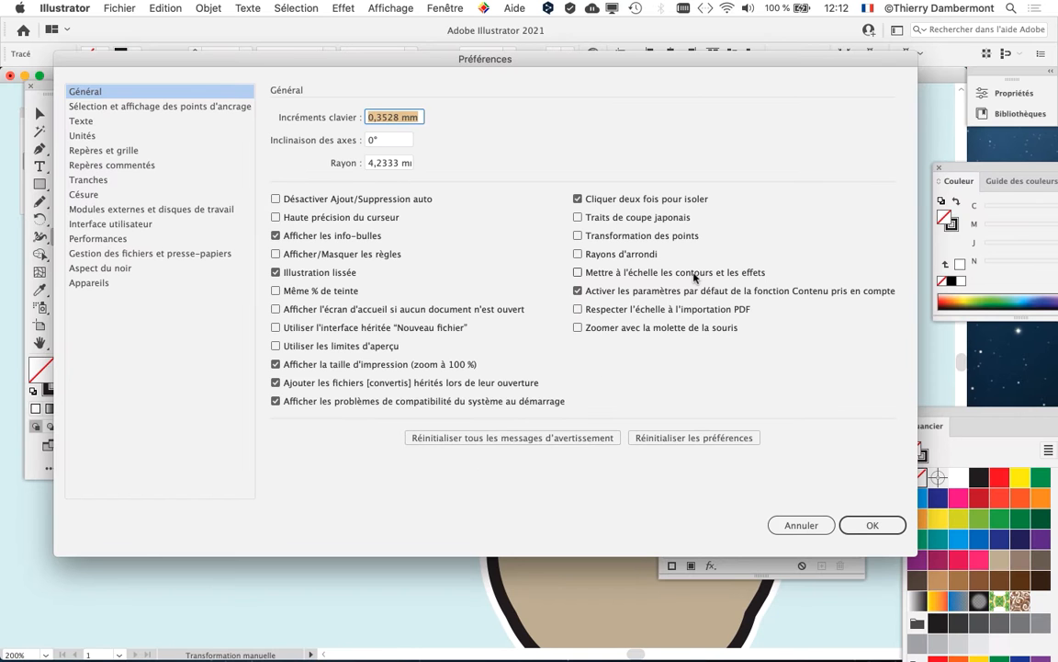
pyautogui.click(800, 527)
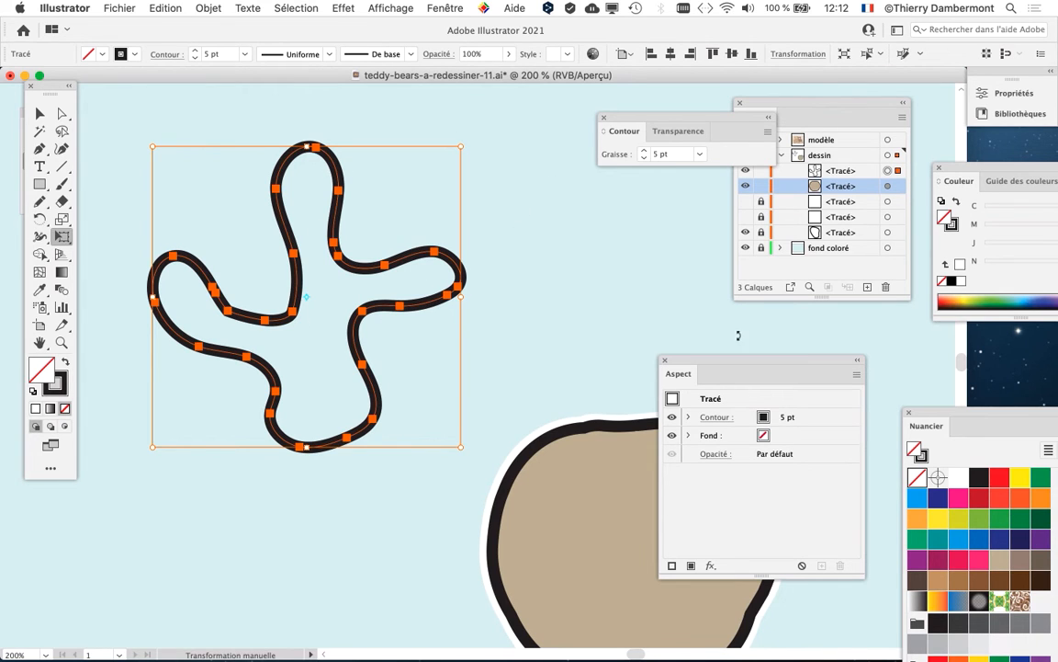
# Move the Aspect panel away from the beige head and try to select the head while the Free Transform tool is active
pyautogui.moveTo(714, 364); pyautogui.dragTo(804, 367)
pyautogui.scroll(-3, 608, 399)
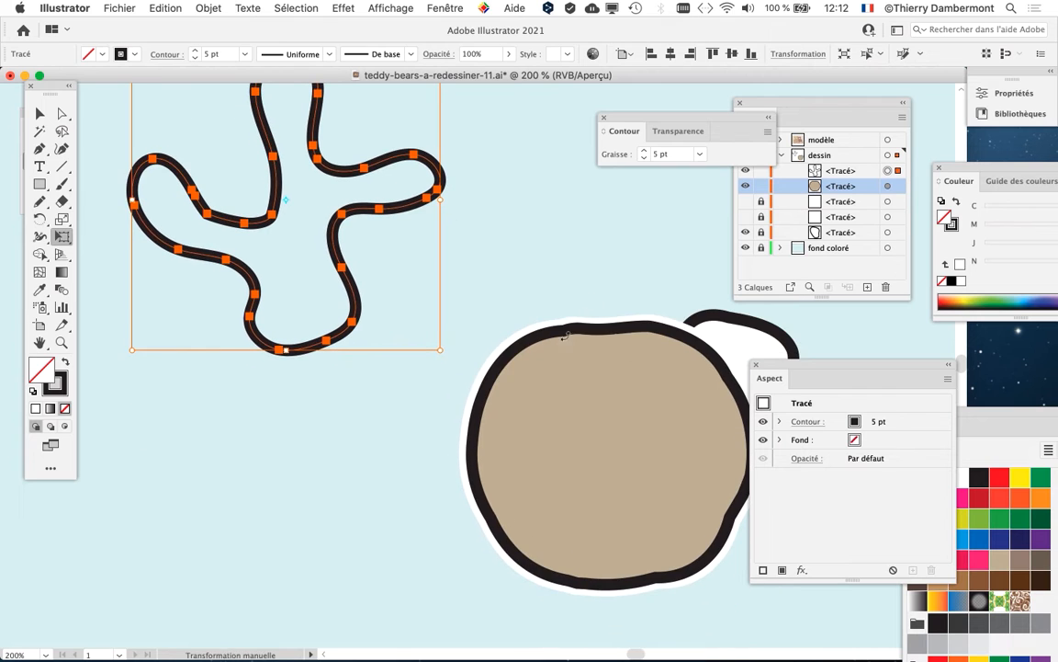
pyautogui.click(566, 351)
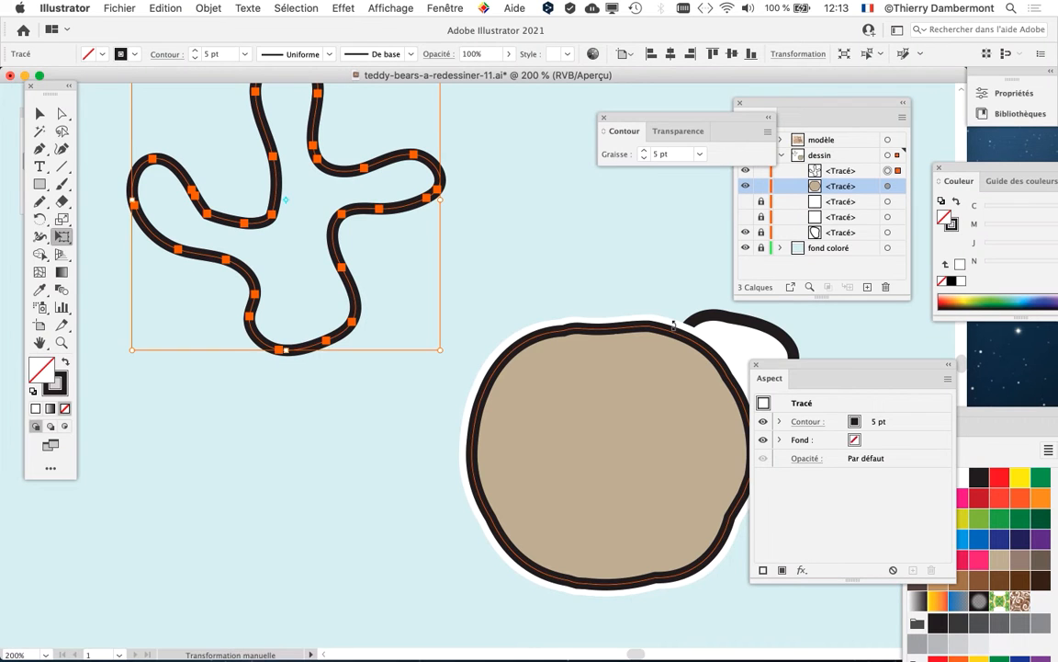
pyautogui.press('space')
pyautogui.moveTo(488, 299); pyautogui.dragTo(498, 364)
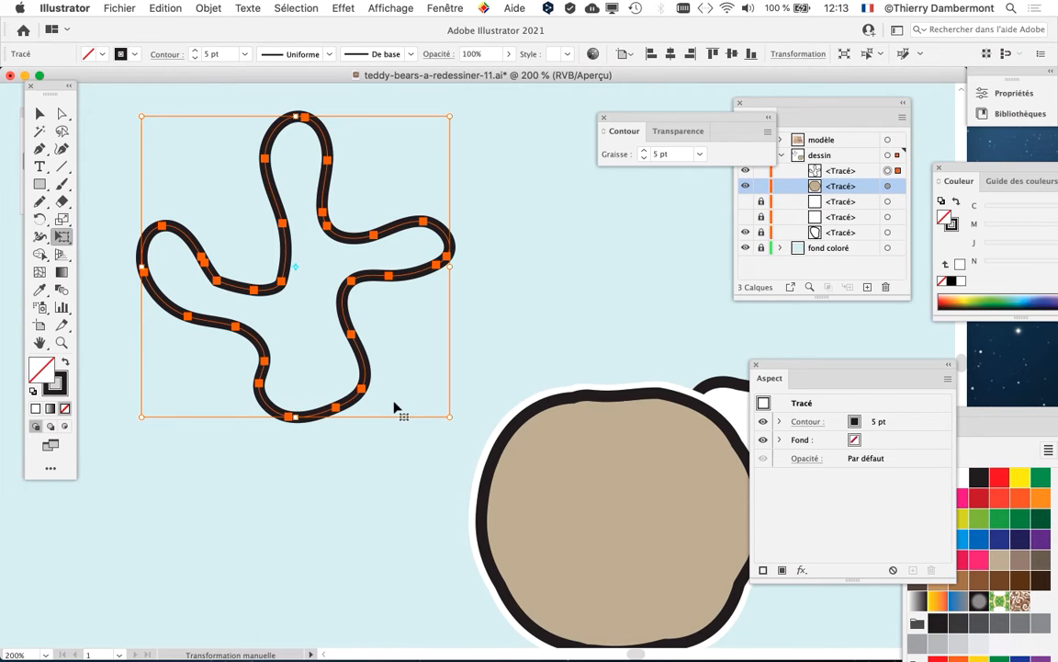
pyautogui.click(638, 437)
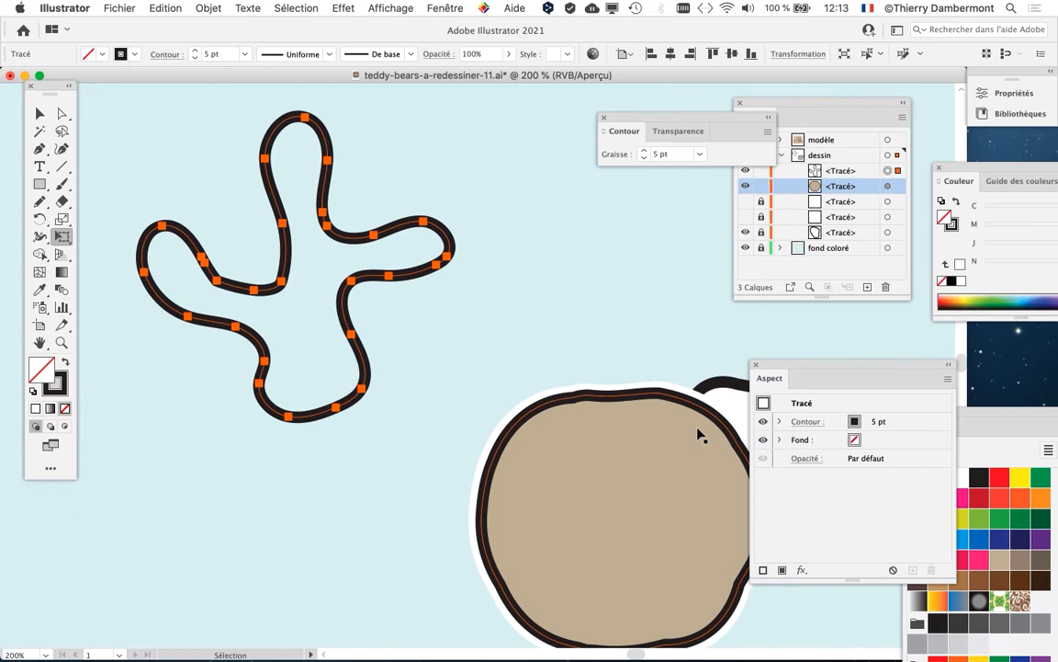
pyautogui.press('space')
pyautogui.moveTo(681, 420); pyautogui.dragTo(702, 430)
pyautogui.moveTo(573, 281); pyautogui.dragTo(517, 259)
# Select the beige head's path with the Selection tool to show its stroke and fills in the Aspect panel
pyautogui.click(40, 112)
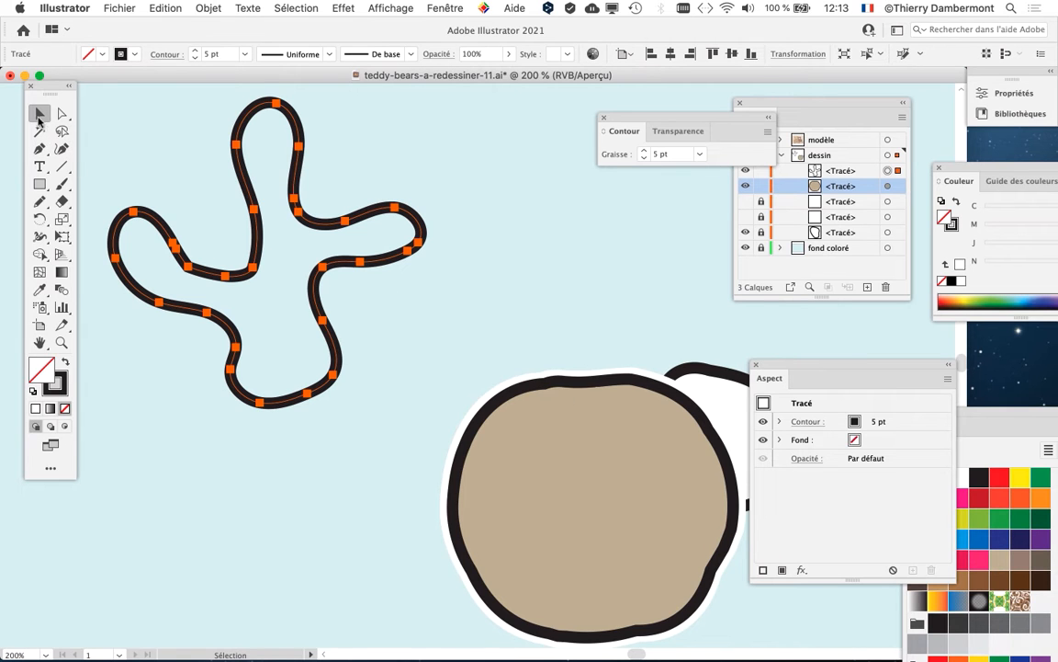
pyautogui.press('super')
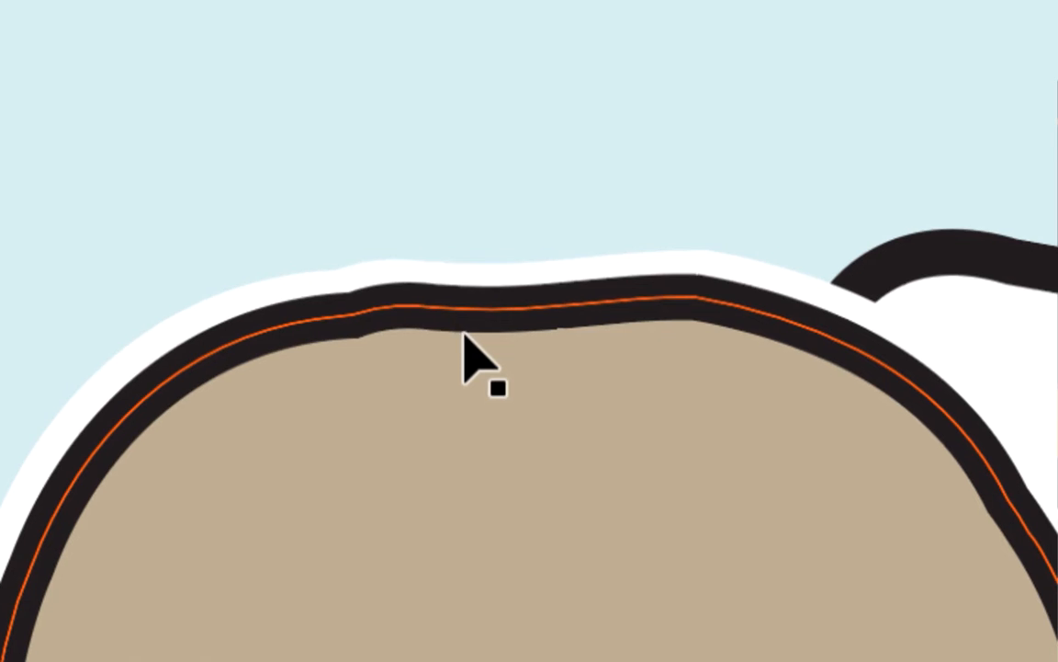
pyautogui.click(463, 326)
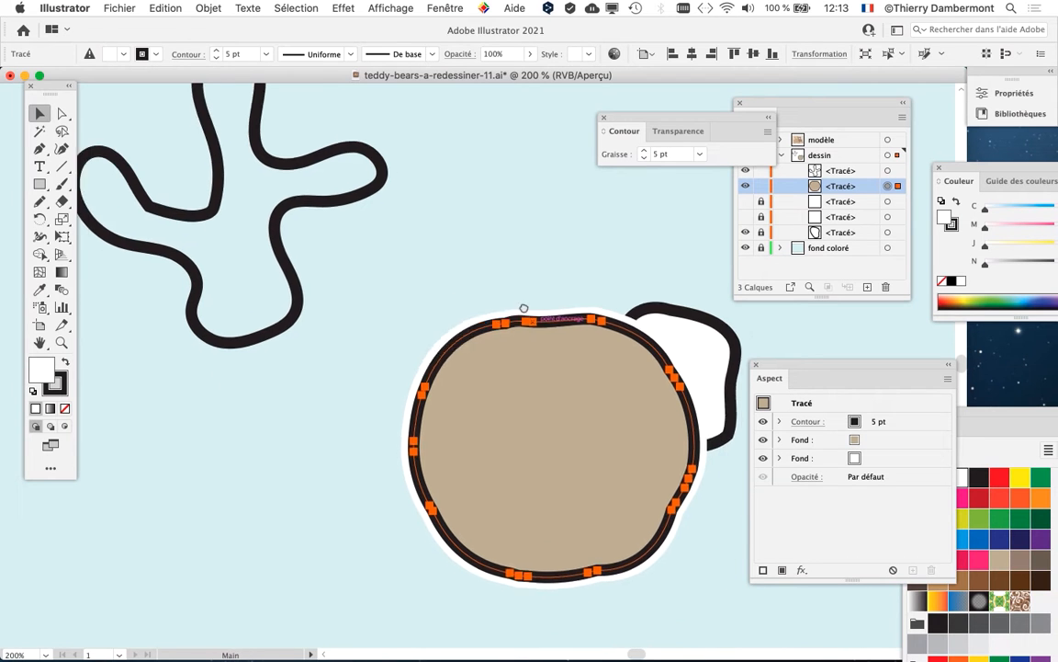
pyautogui.scroll(-3, 524, 308)
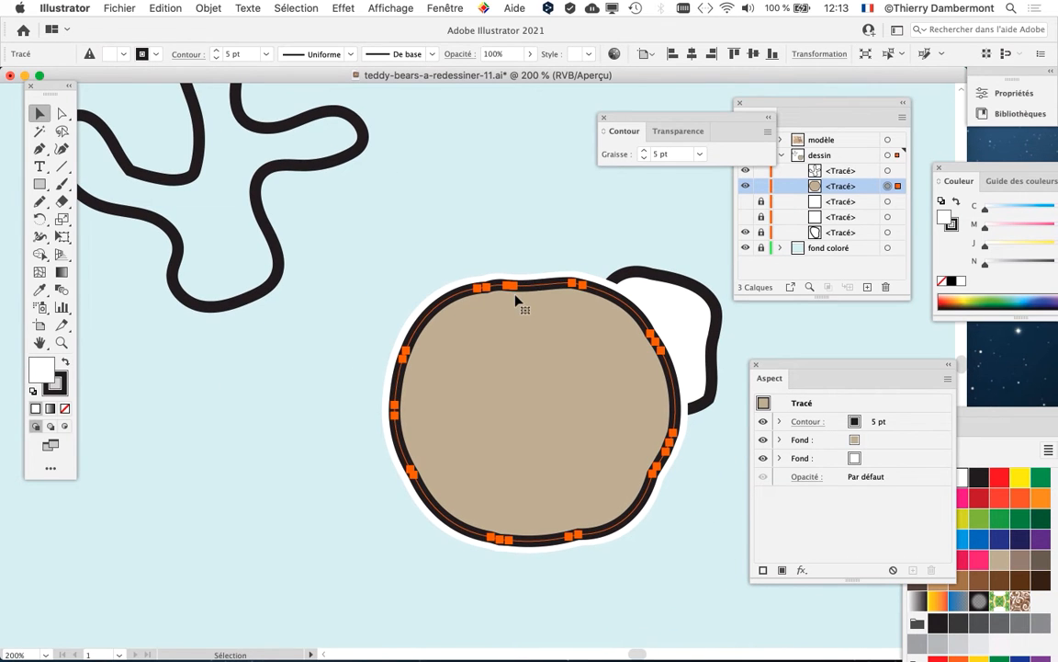
# Display the Styles graphiques panel and move it and the Contour panel to the empty area beside the beige head
pyautogui.click(462, 7)
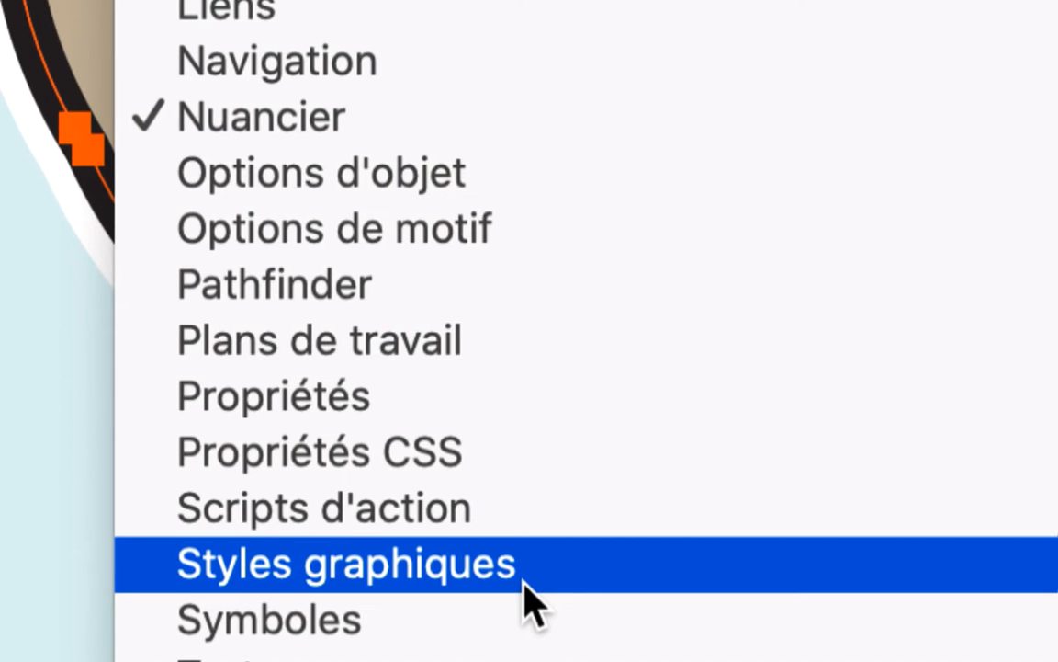
pyautogui.click(531, 599)
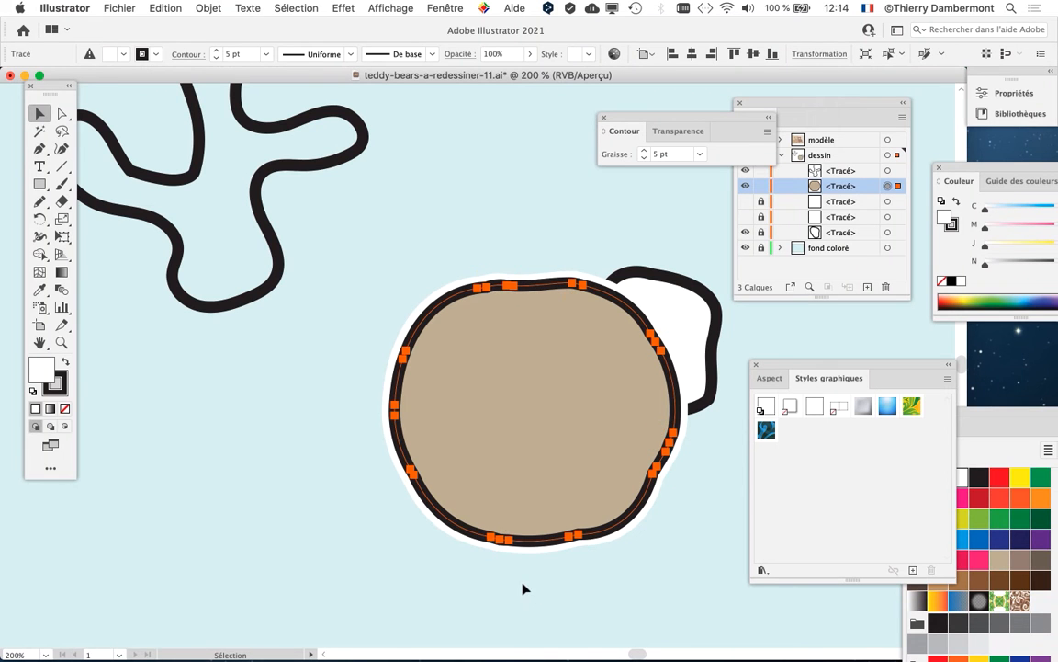
pyautogui.moveTo(633, 117); pyautogui.dragTo(152, 556)
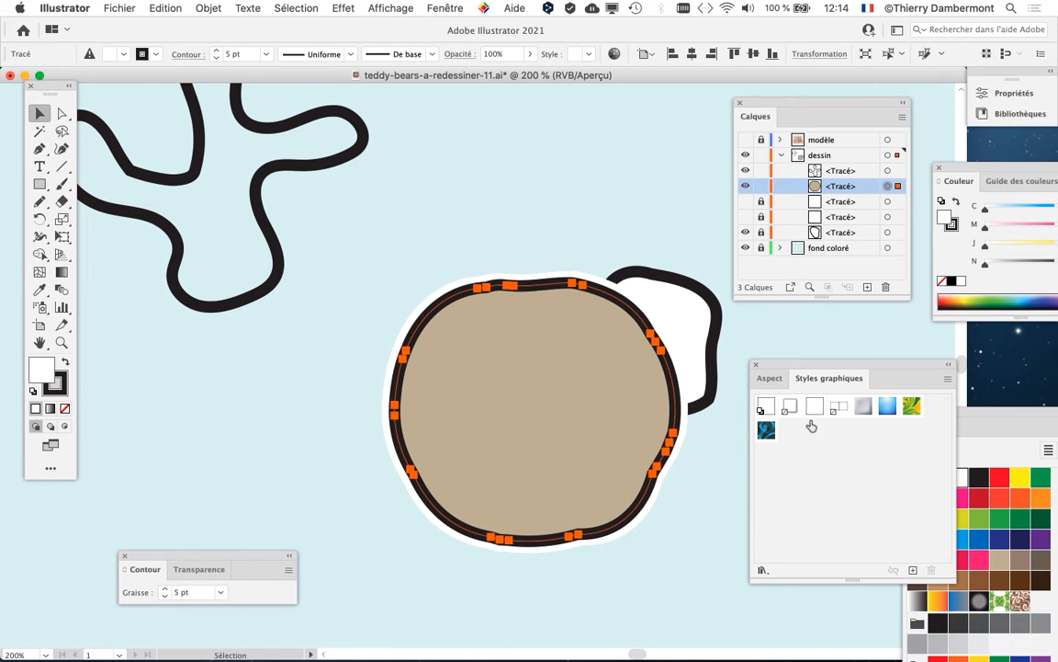
pyautogui.moveTo(822, 365); pyautogui.dragTo(238, 251)
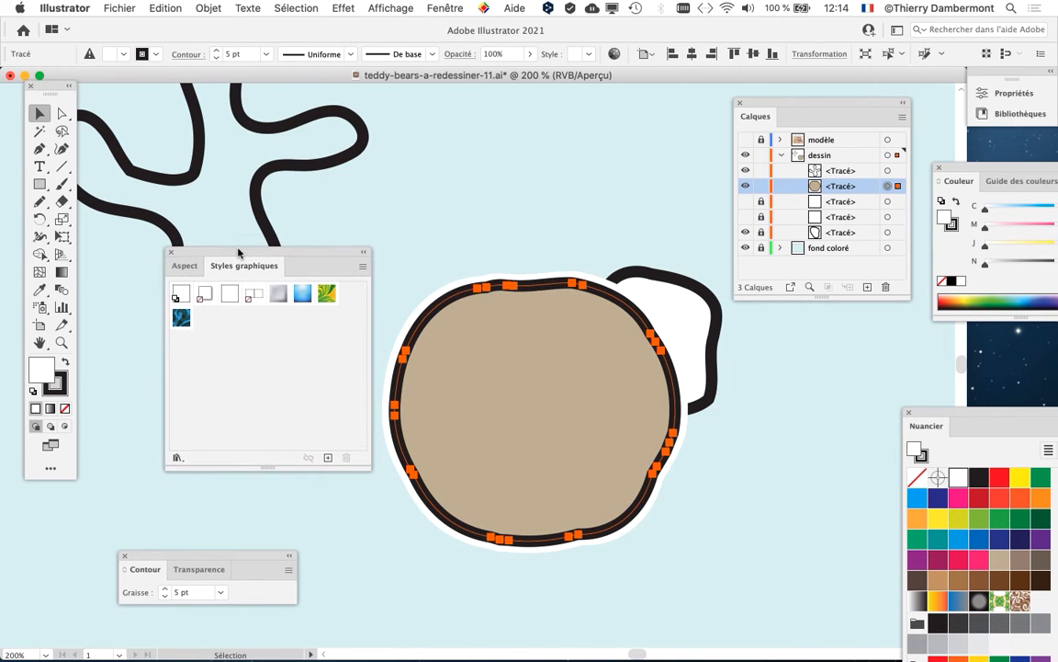
# Try the grey bevelled graphic style and the green-and-yellow floral style on the beige head, then undo both
pyautogui.press('alt+super+8')
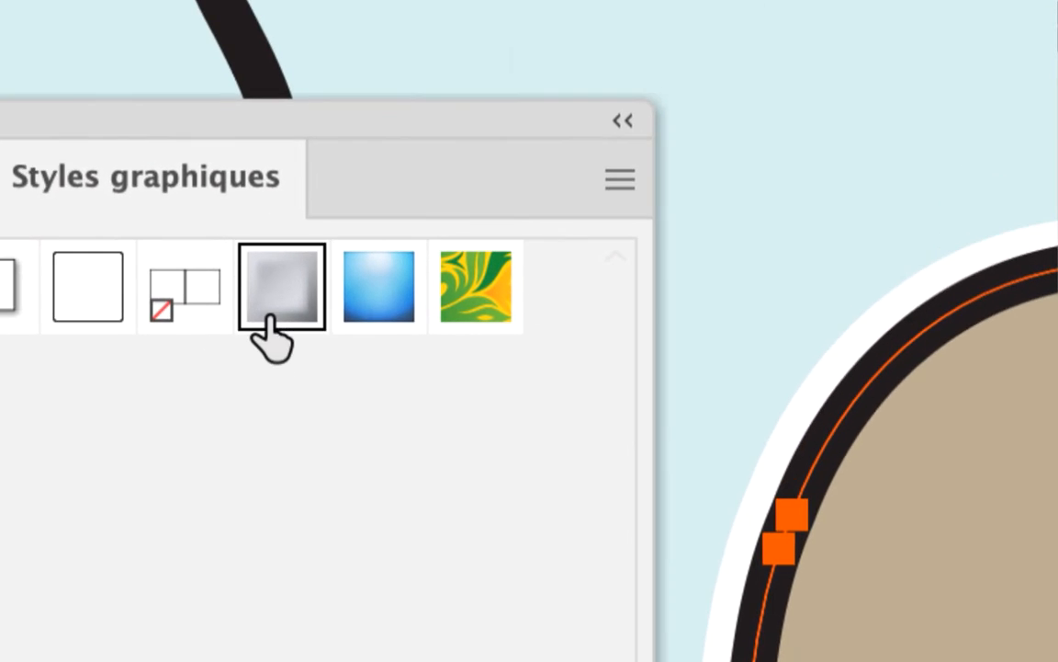
pyautogui.click(455, 156)
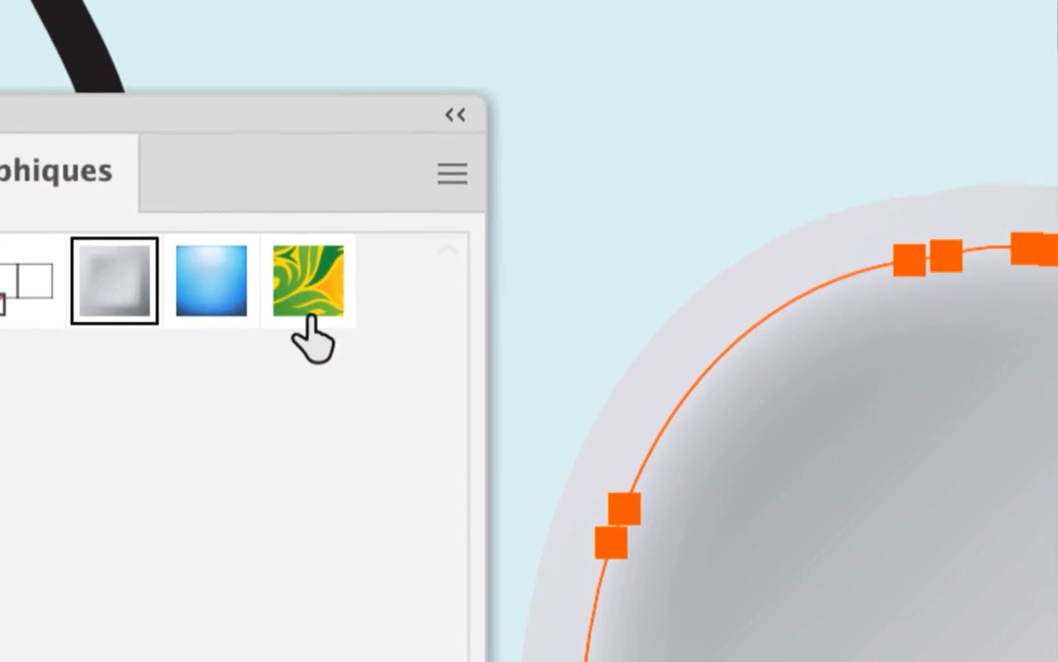
pyautogui.click(82, 139)
pyautogui.press('a')
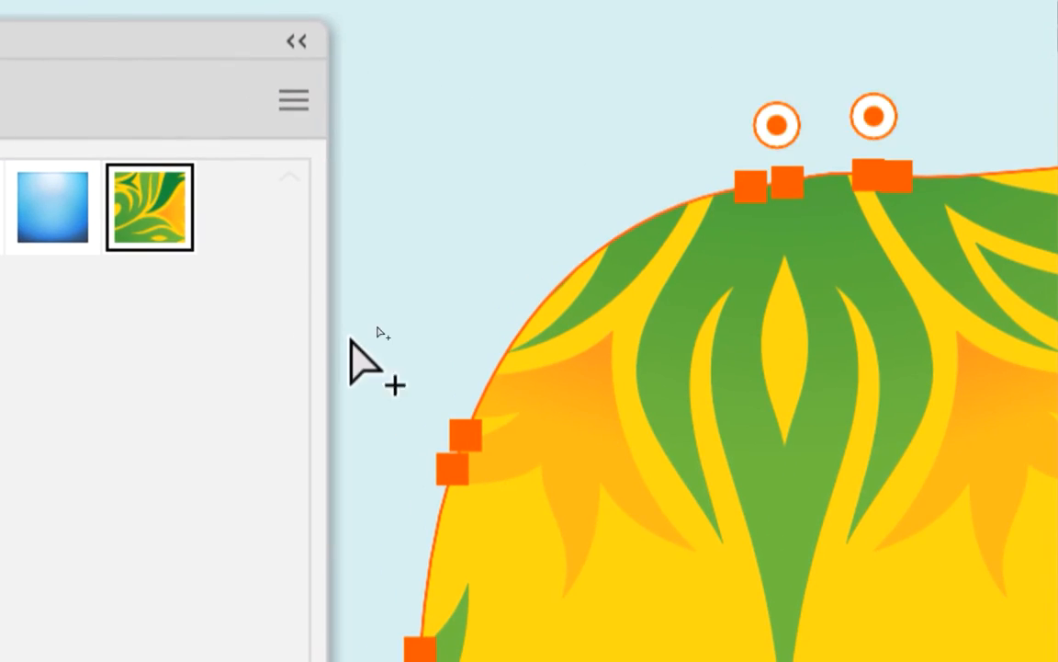
pyautogui.press('super+z')
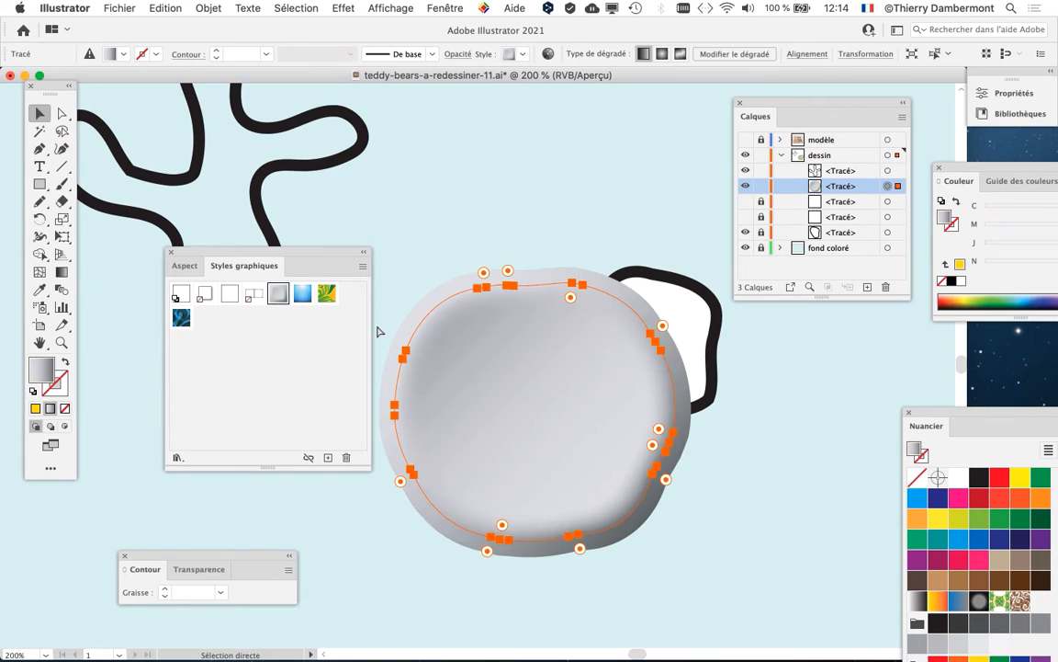
pyautogui.press('super+z')
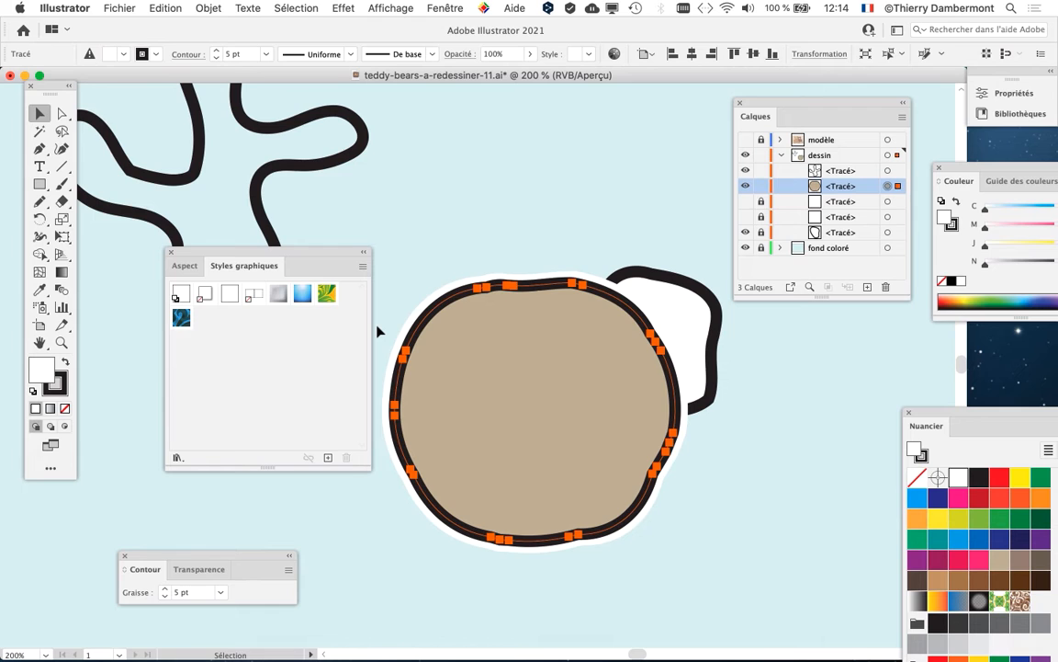
# Check the undo and redo commands, then move the Styles graphiques panel below the lobed path
pyautogui.click(166, 8)
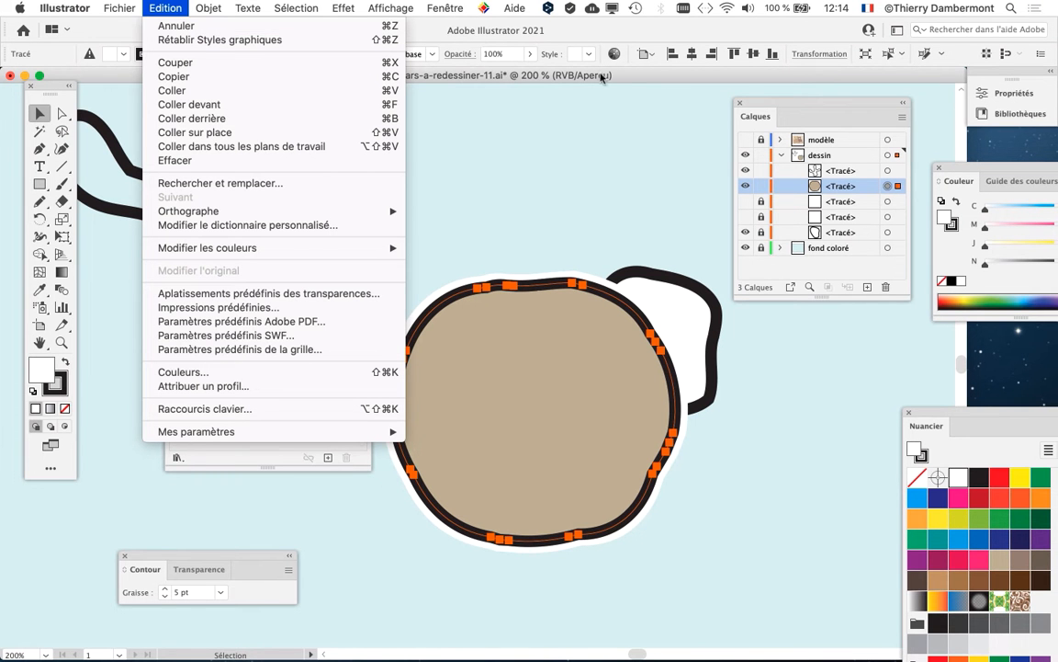
pyautogui.click(704, 151)
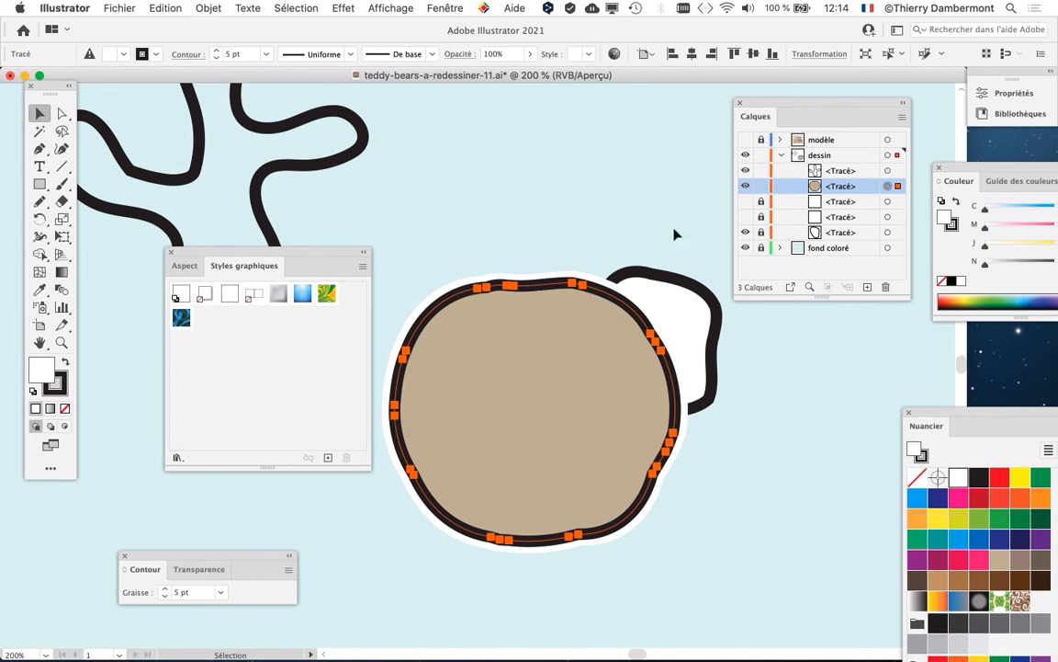
pyautogui.scroll(-1, 438, 241)
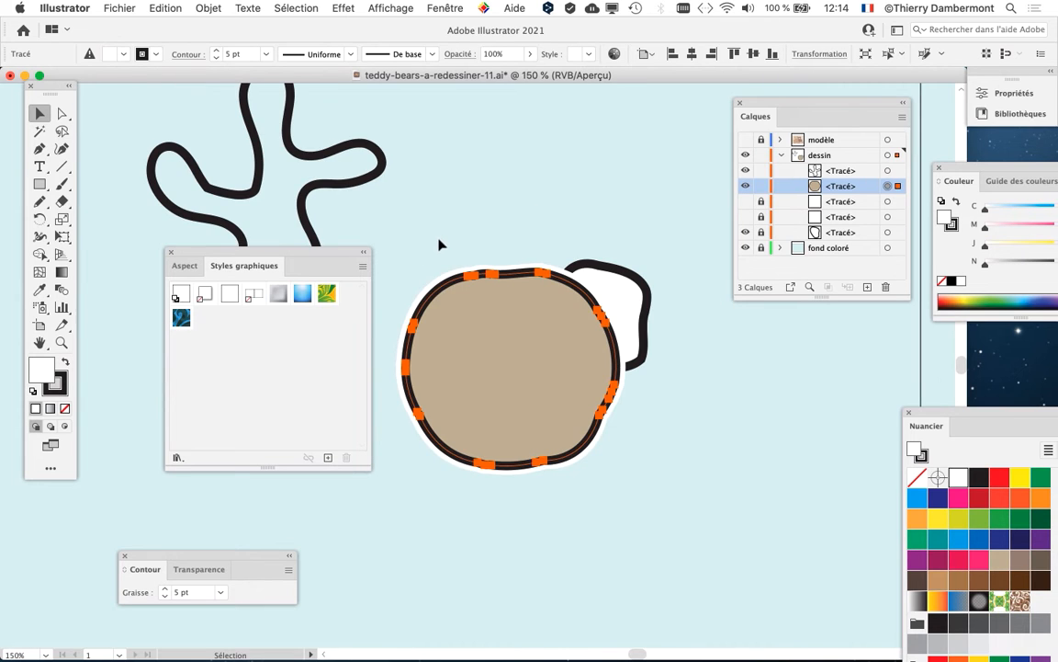
pyautogui.moveTo(322, 253); pyautogui.dragTo(248, 398)
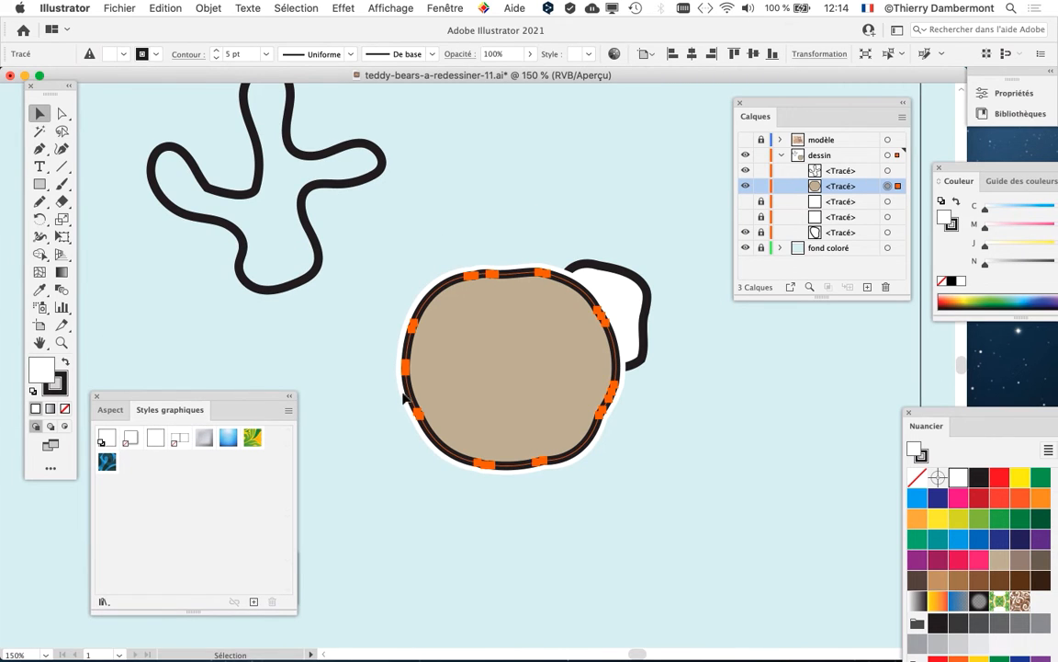
# Undo the recent edits back to before the lobed path was enlarged
pyautogui.press('a')
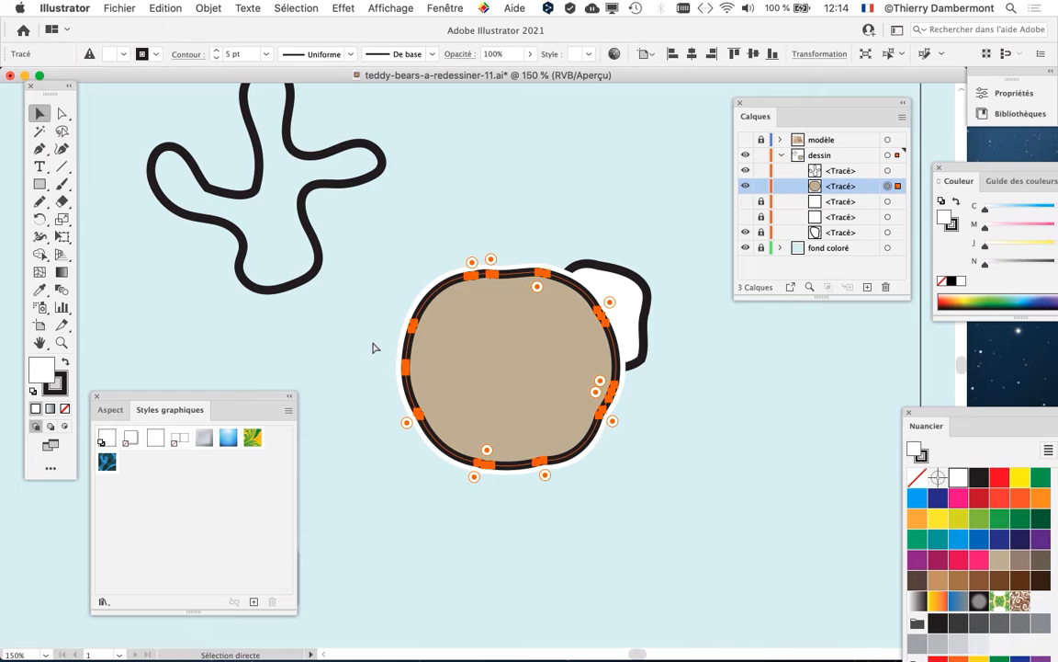
pyautogui.press('super+z')
pyautogui.press('super+z')
pyautogui.press('super+z')
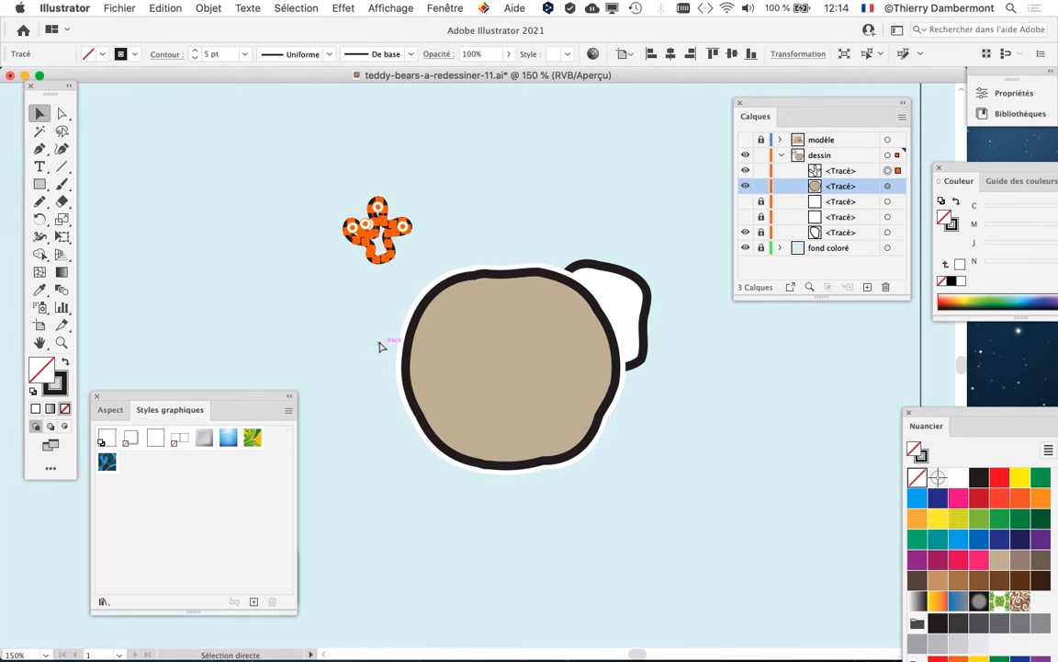
pyautogui.press('v')
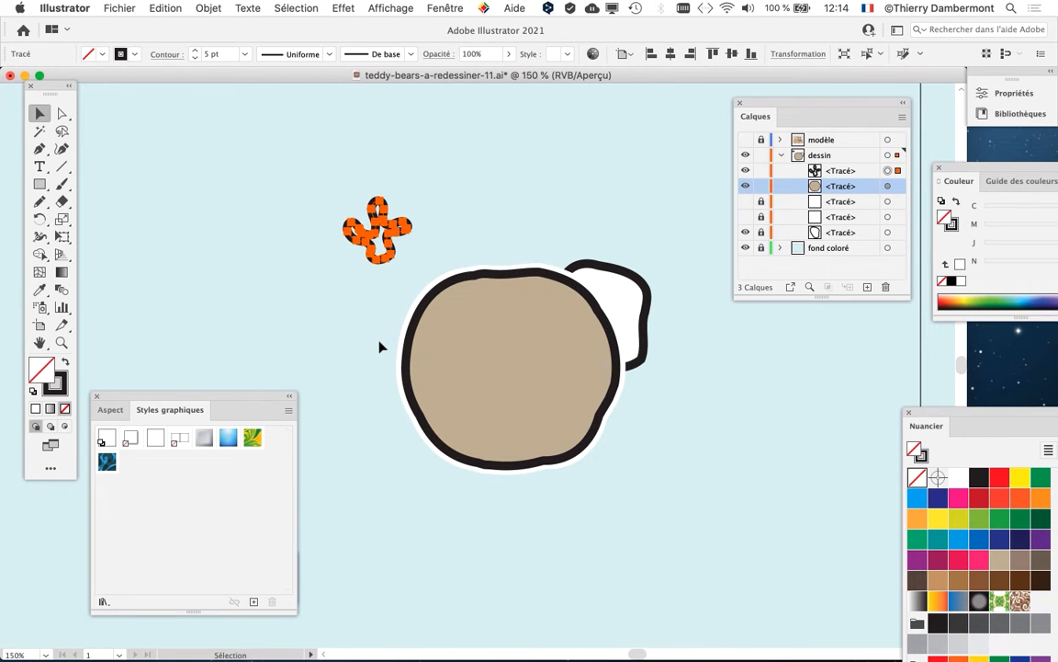
# Redo the undone edits up to the grey graphic style on the head, and review the redo command with the head beige again
pyautogui.press('super')
pyautogui.press('super+shift+z')
pyautogui.press('super+shift+z')
pyautogui.press('super+shift+z')
pyautogui.press('super+shift+z')
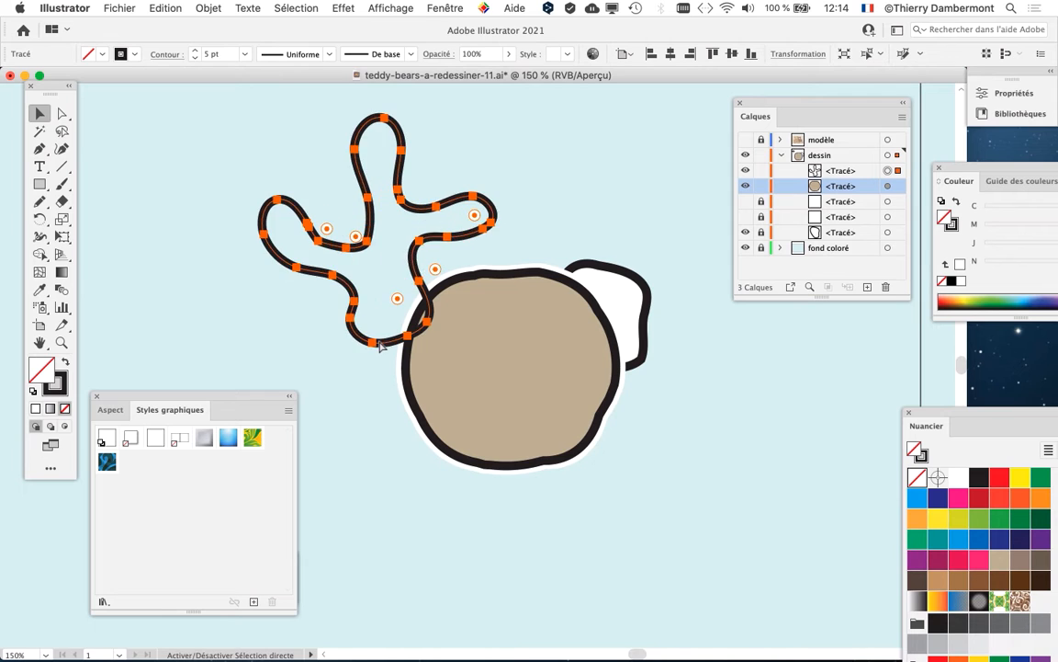
pyautogui.press('super+shift+z')
pyautogui.press('super+shift+z')
pyautogui.press('super+shift+z')
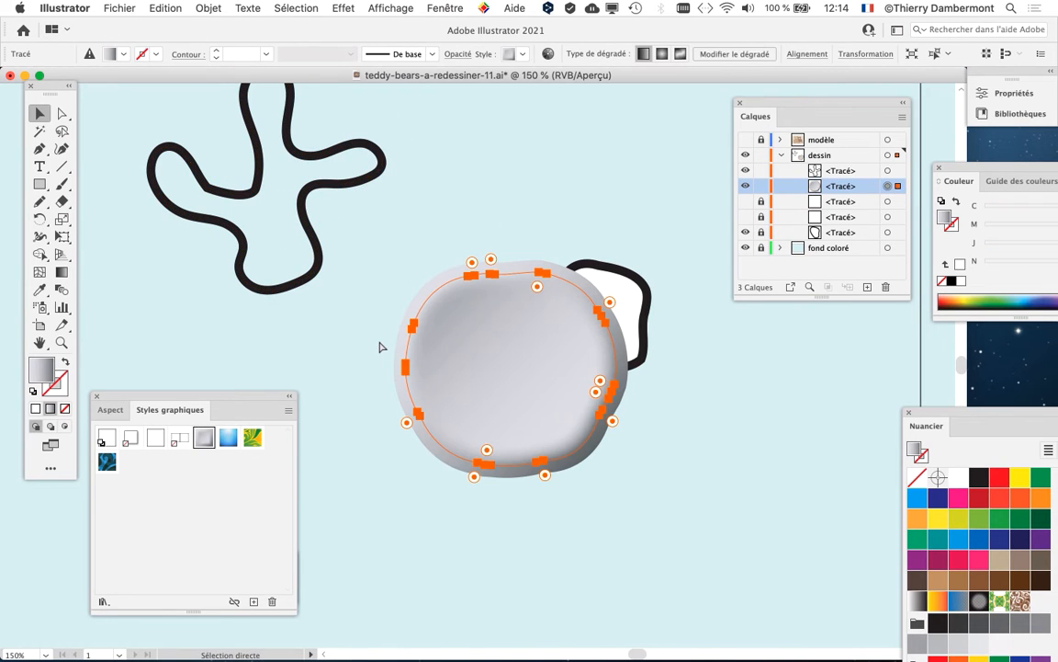
pyautogui.click(164, 8)
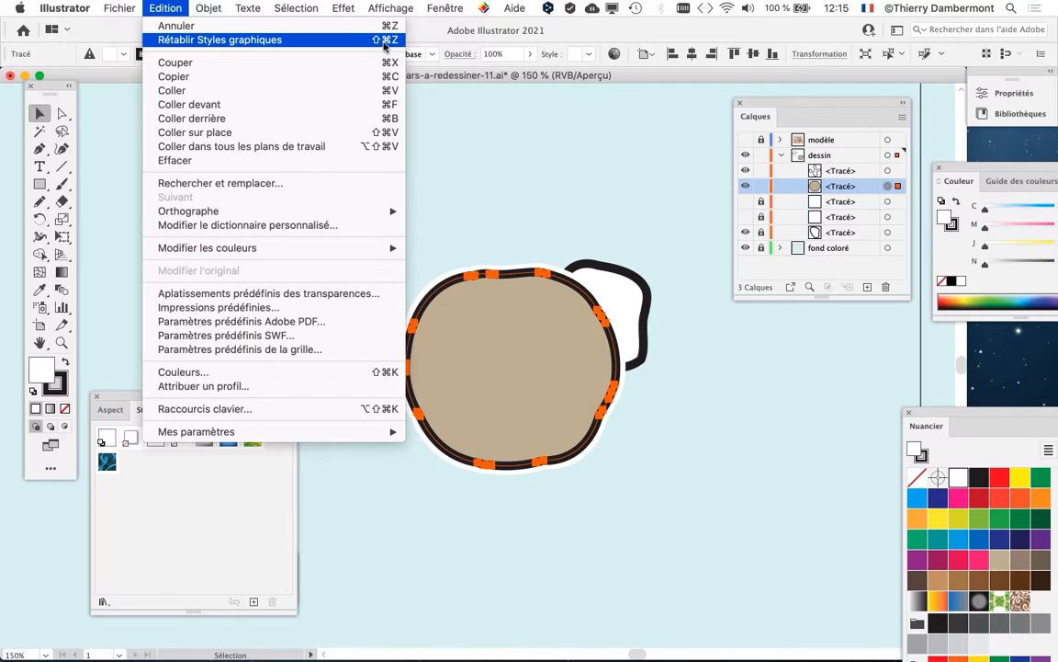
pyautogui.click(385, 41)
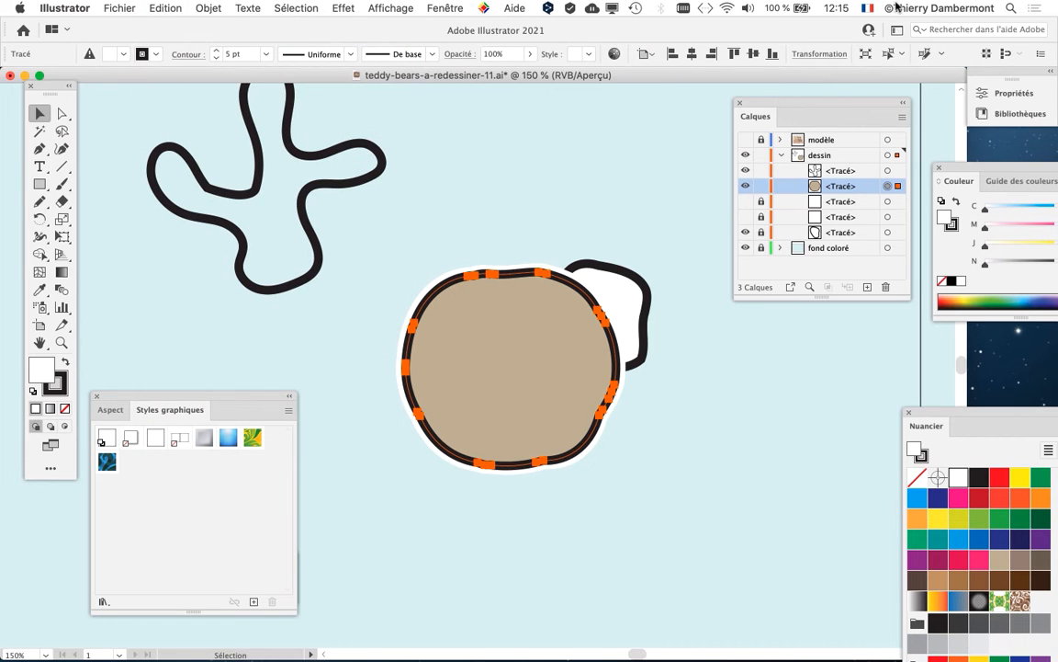
# Display the macOS keyboard viewer to check the Option and Command keys, then close it
pyautogui.click(868, 8)
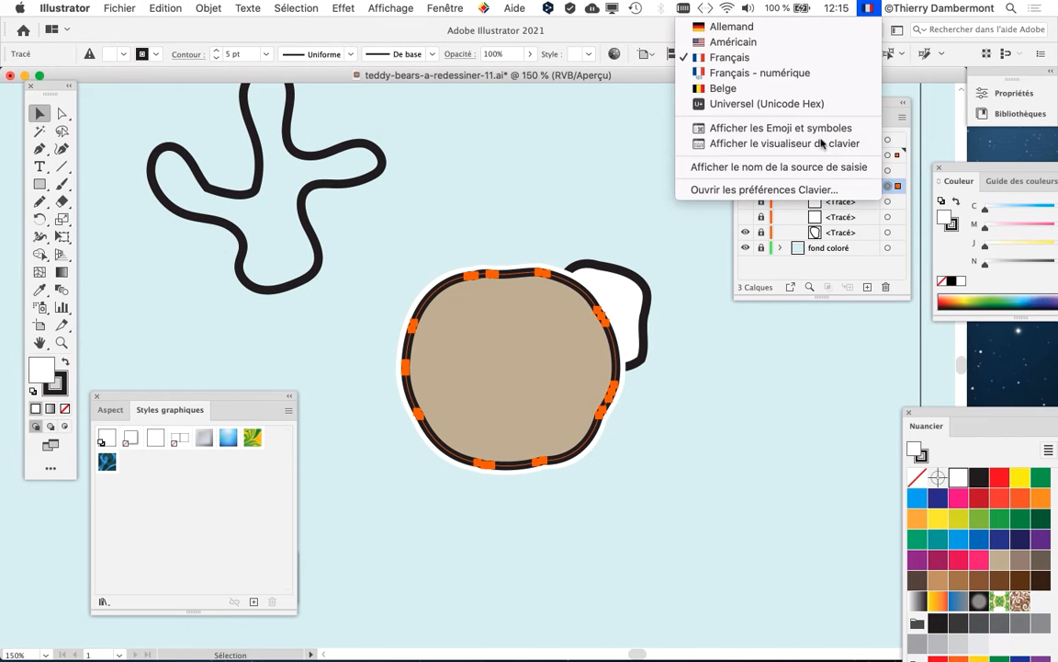
pyautogui.click(627, 267)
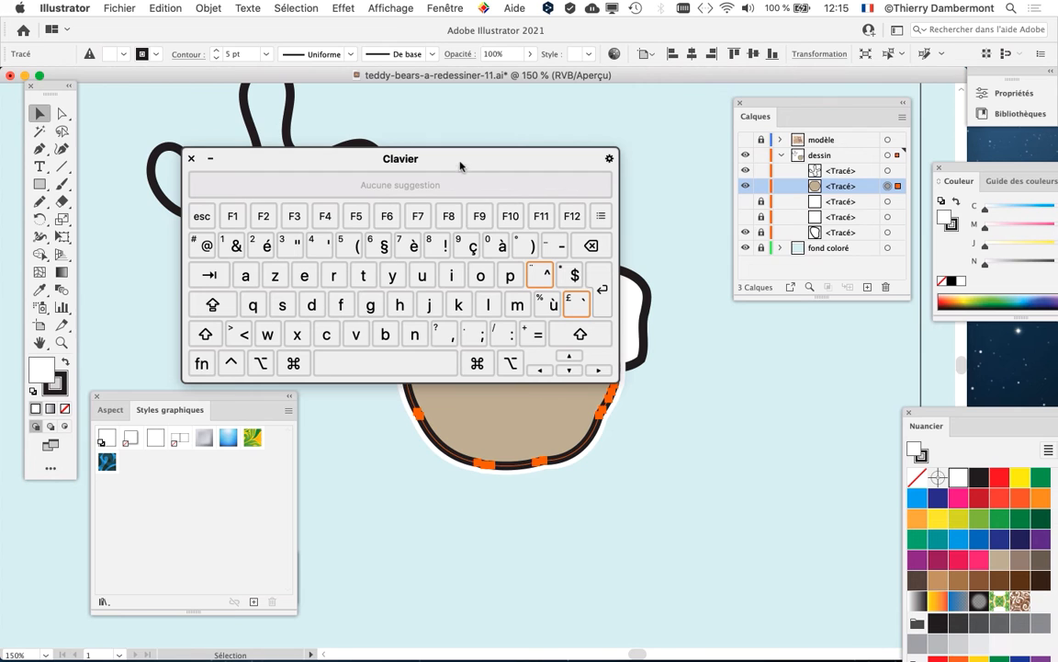
pyautogui.press('alt+super')
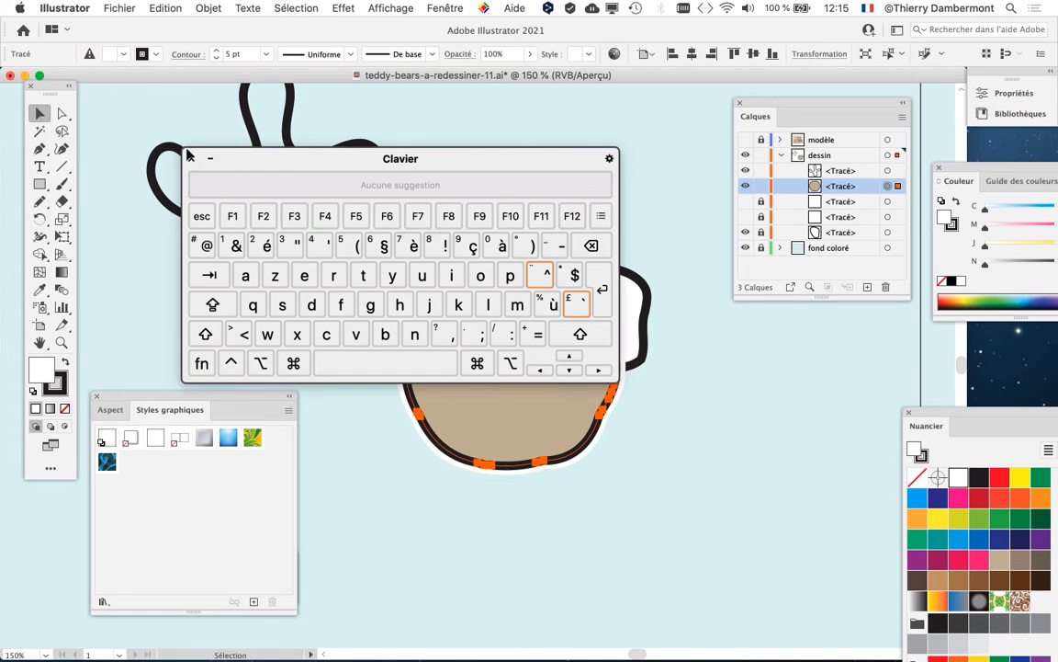
pyautogui.click(189, 158)
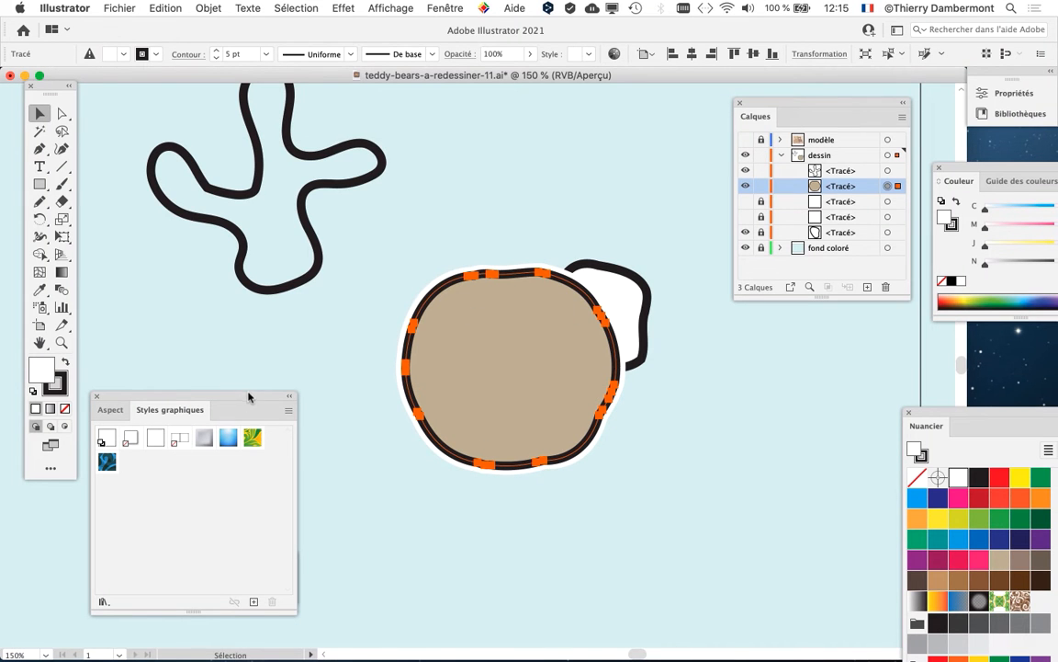
# Move the Styles graphiques and Contour panels clear, then save the selected head's appearance as a new graphic style
pyautogui.moveTo(248, 397); pyautogui.dragTo(346, 324)
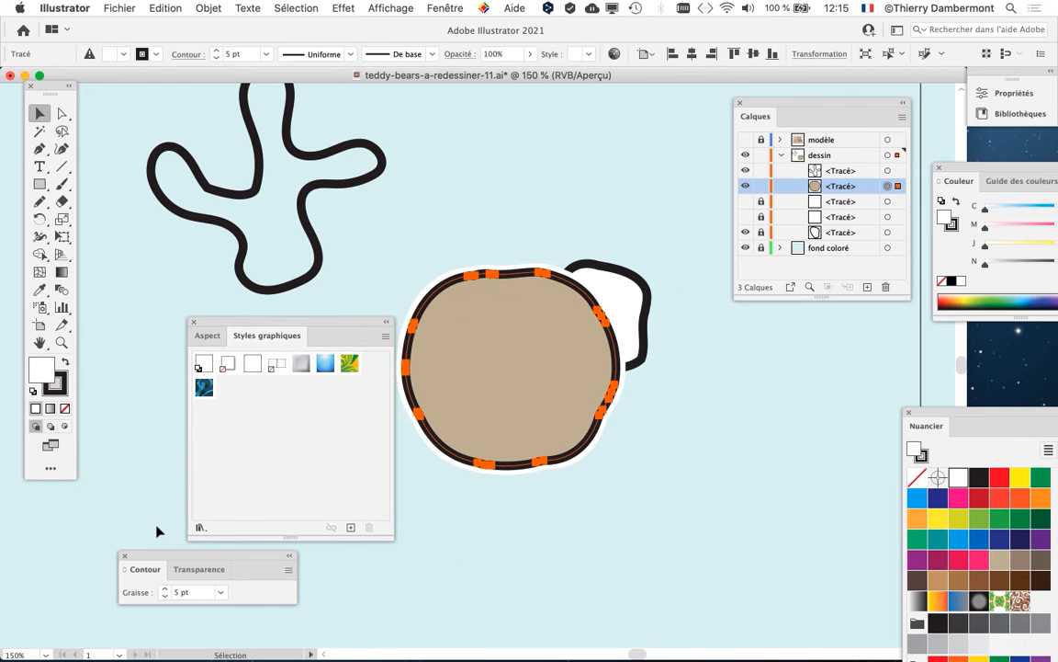
pyautogui.moveTo(149, 553); pyautogui.dragTo(652, 601)
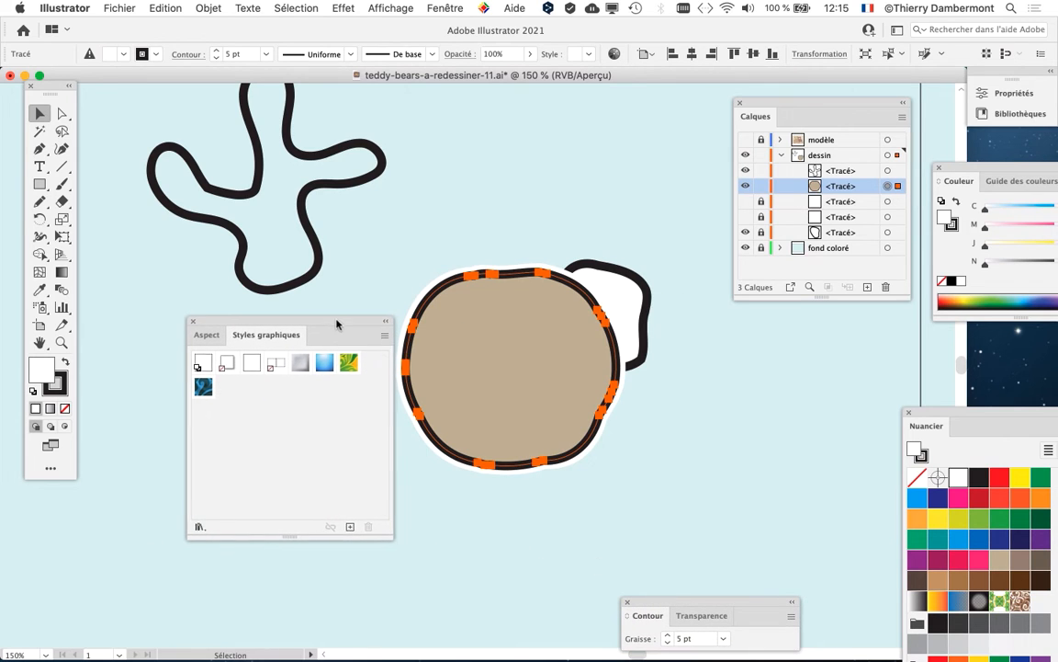
pyautogui.moveTo(337, 324); pyautogui.dragTo(307, 329)
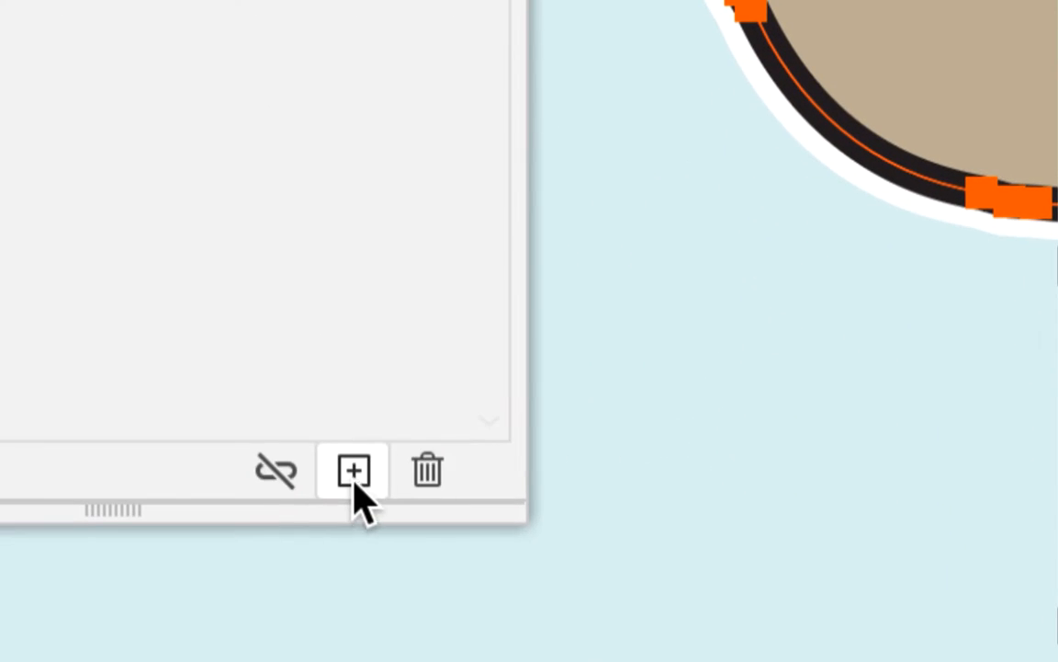
pyautogui.click(353, 474)
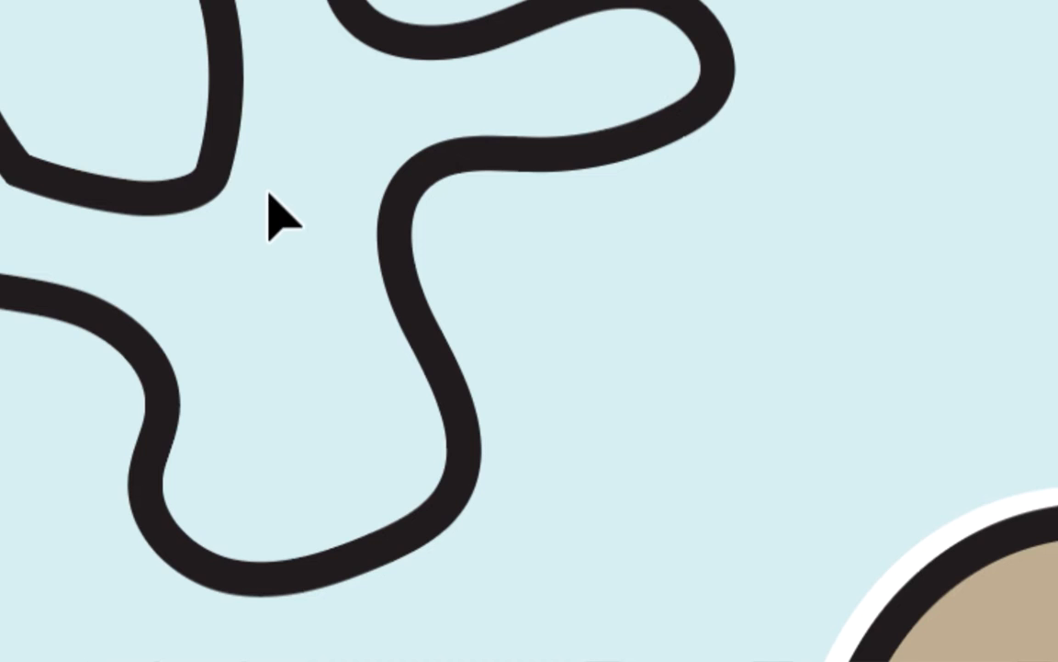
# Apply the new beige graphic style to the lobed path and move the Styles graphiques panel below it
pyautogui.click(230, 138)
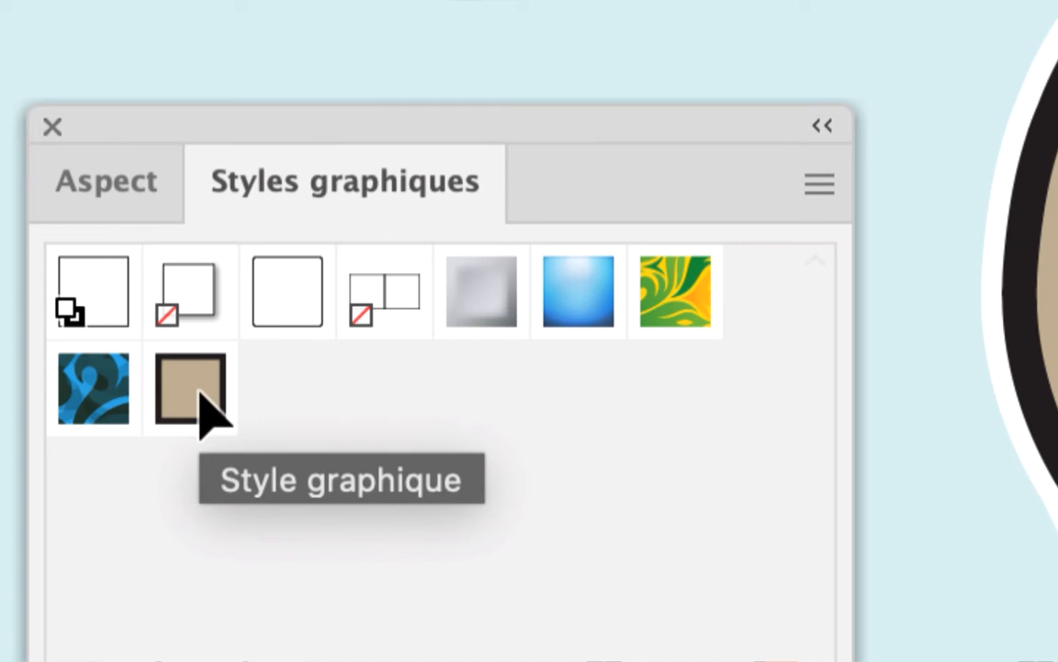
pyautogui.click(200, 392)
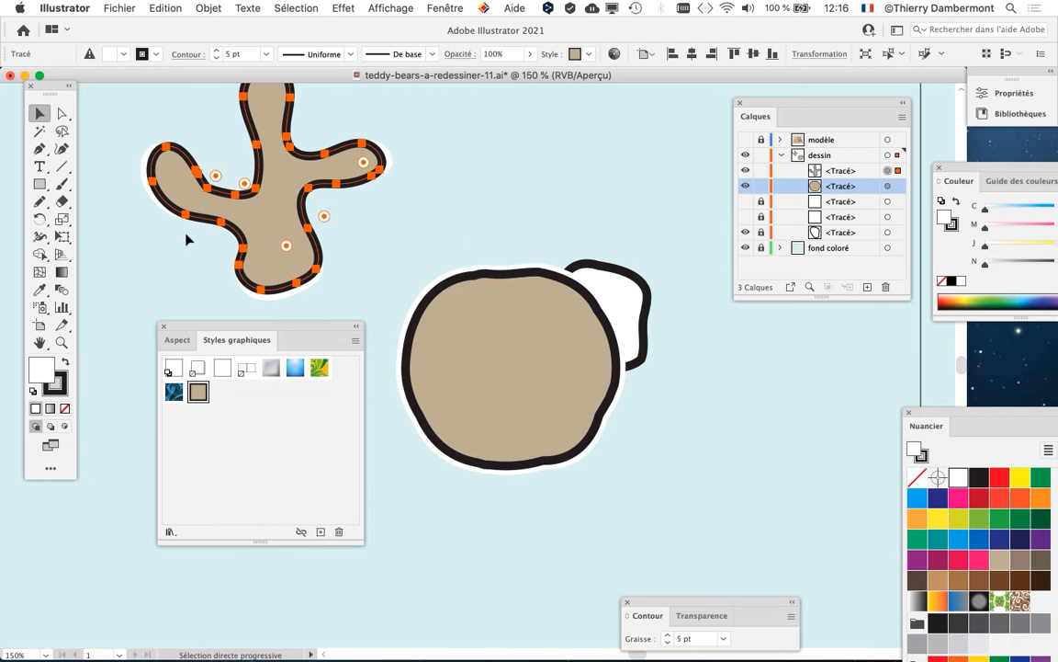
pyautogui.moveTo(234, 330); pyautogui.dragTo(155, 442)
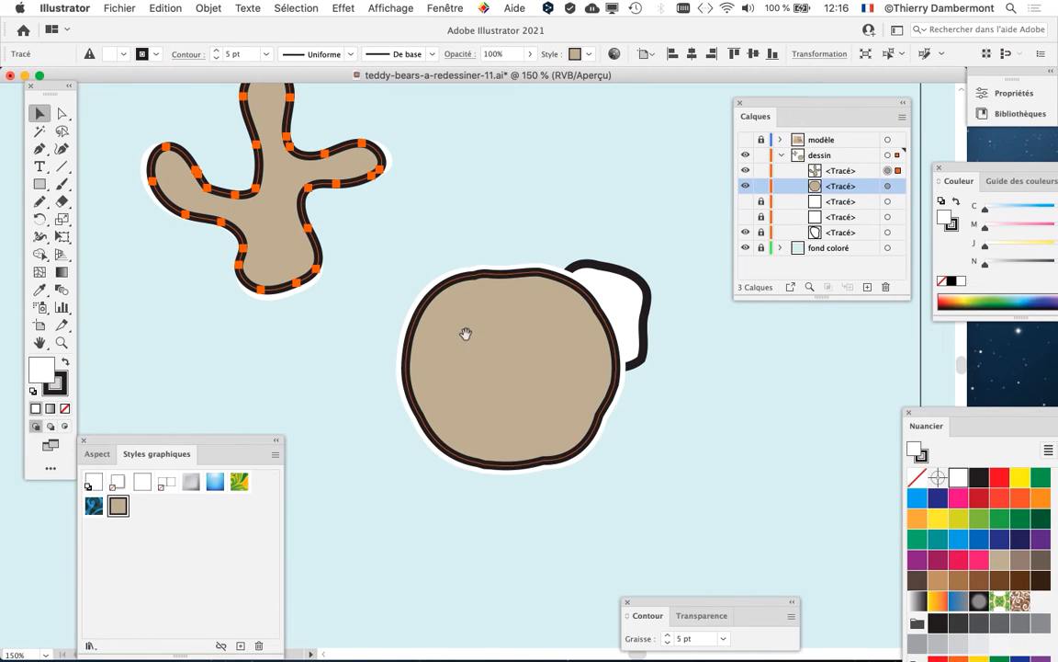
# Move the Calques and Styles graphiques panels away from the head, viewed at 300%
pyautogui.moveTo(466, 334); pyautogui.dragTo(491, 421)
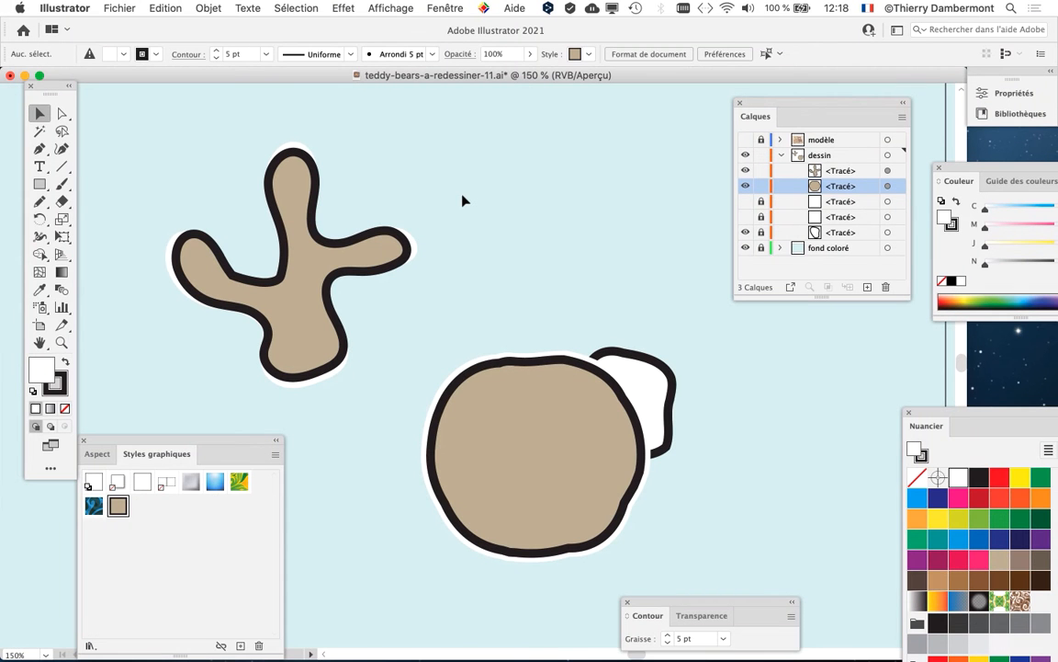
pyautogui.scroll(3, 596, 508)
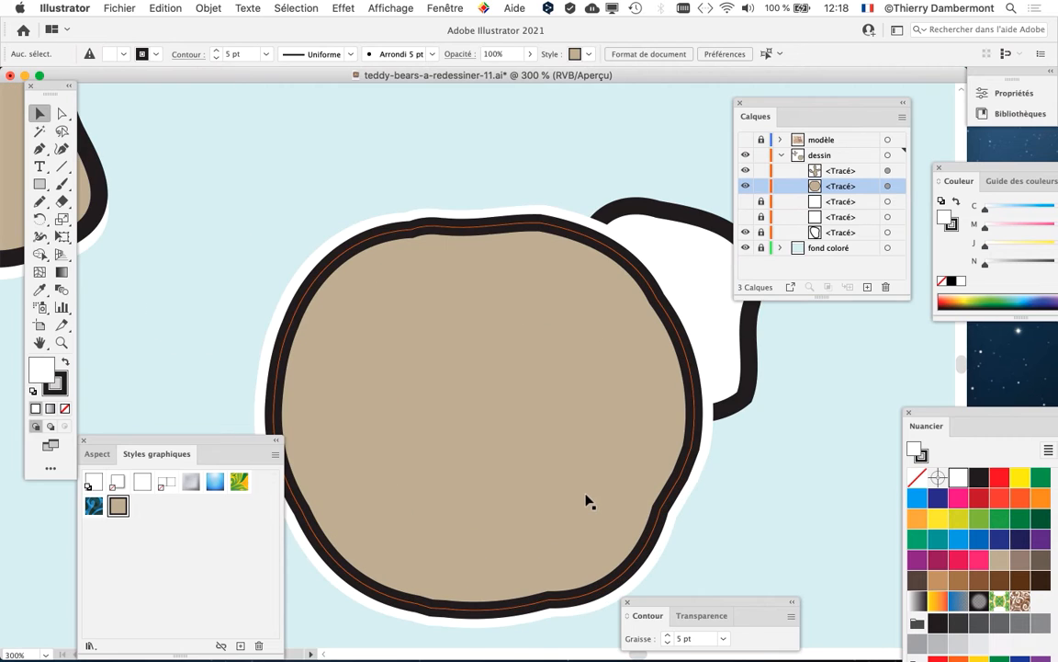
pyautogui.moveTo(463, 269); pyautogui.dragTo(394, 168)
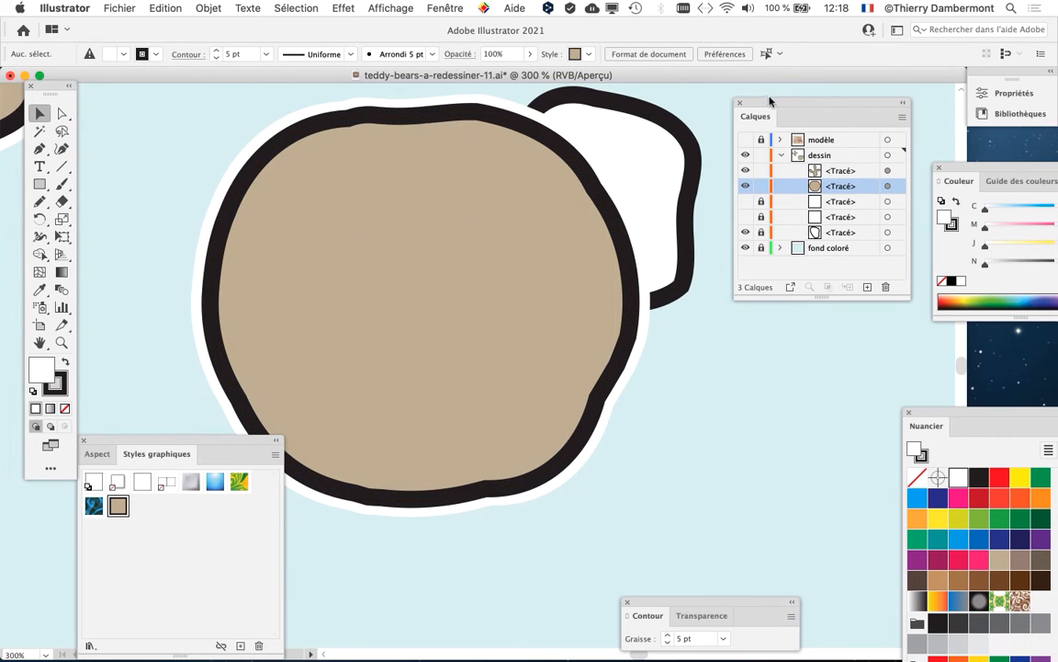
pyautogui.moveTo(770, 101); pyautogui.dragTo(897, 122)
pyautogui.moveTo(231, 439); pyautogui.dragTo(178, 541)
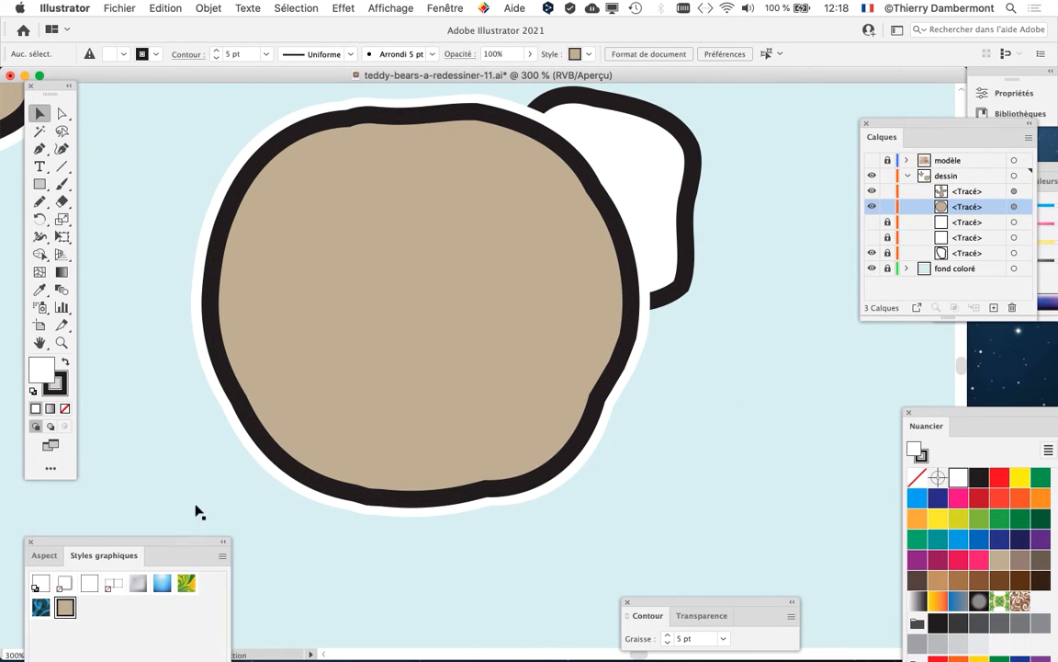
# Examine the white outline around the head and the lobed path, and bring the Couleur panel to the front
pyautogui.moveTo(332, 184); pyautogui.dragTo(343, 206)
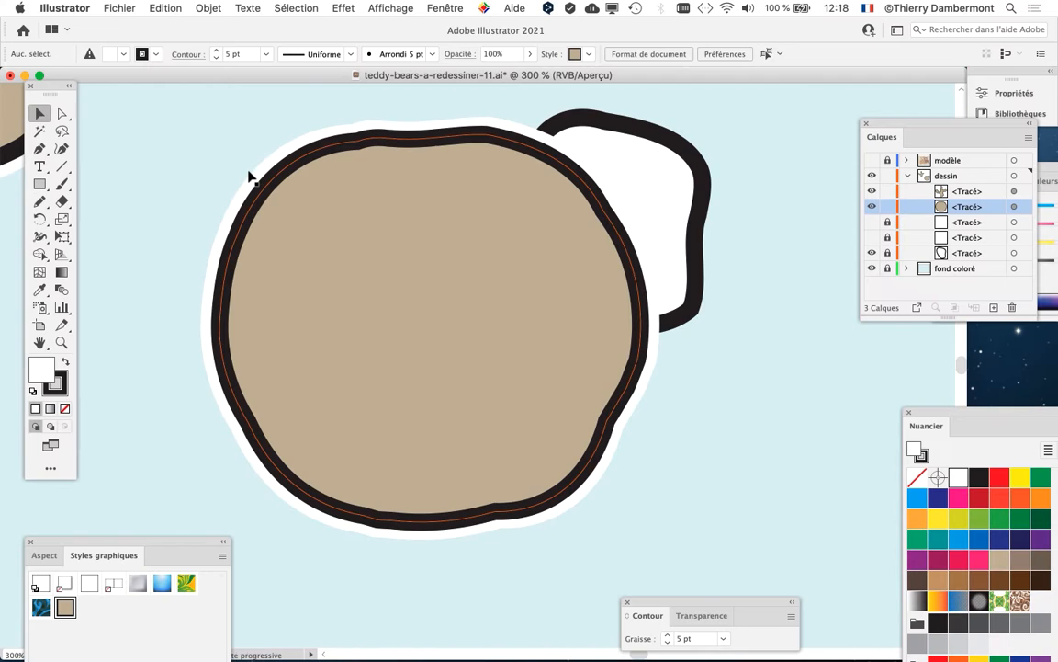
pyautogui.moveTo(250, 176); pyautogui.dragTo(745, 569)
pyautogui.moveTo(622, 398); pyautogui.dragTo(639, 424)
pyautogui.scroll(-1, 555, 368)
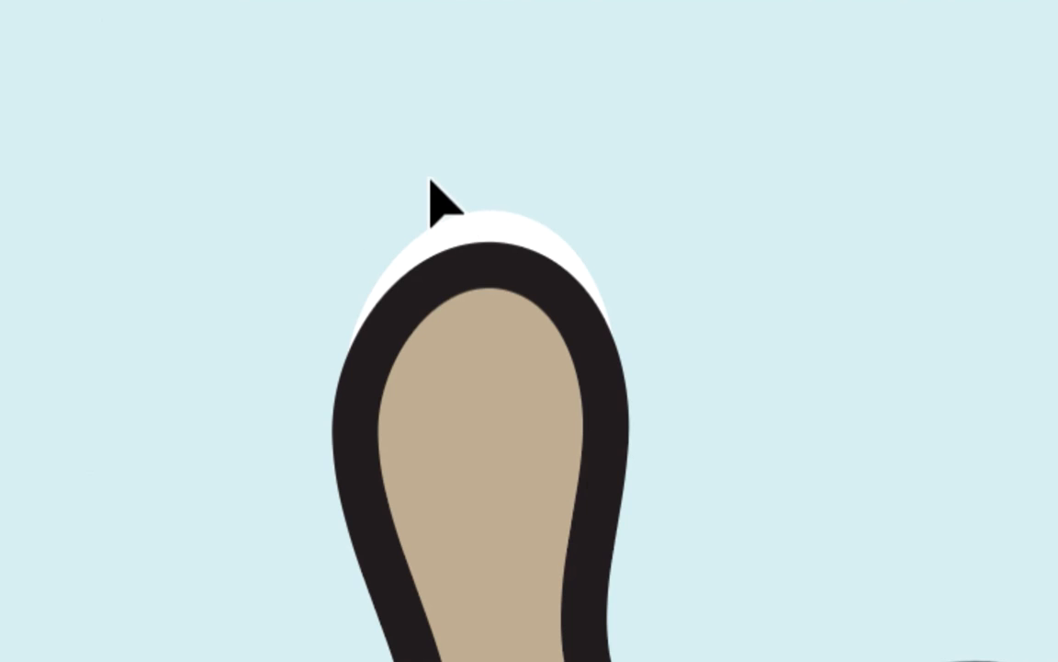
pyautogui.click(441, 197)
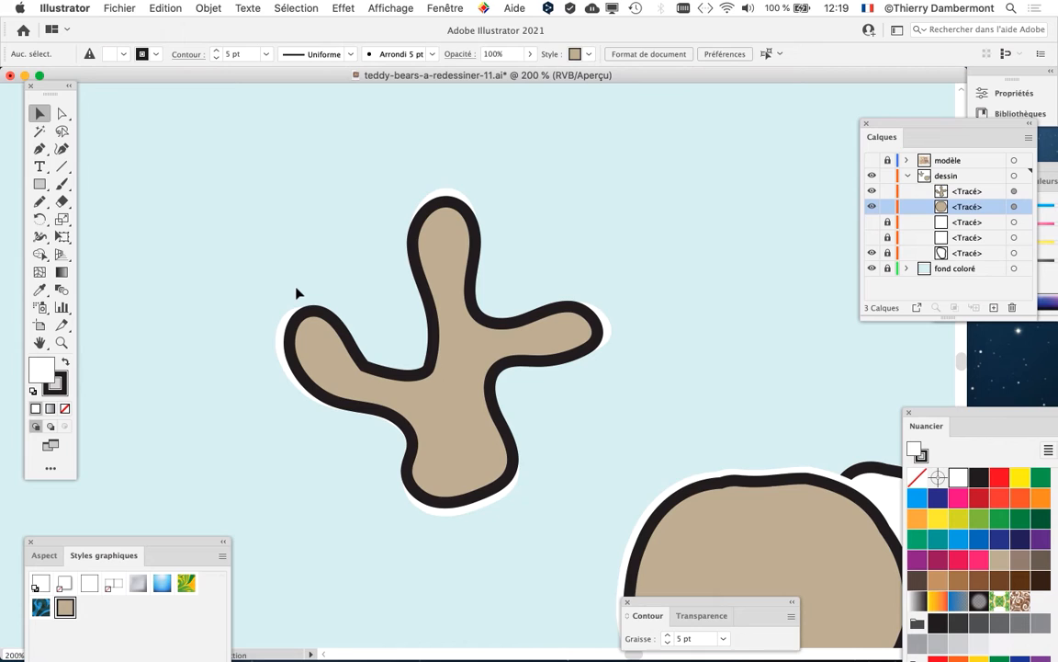
pyautogui.press('F6')
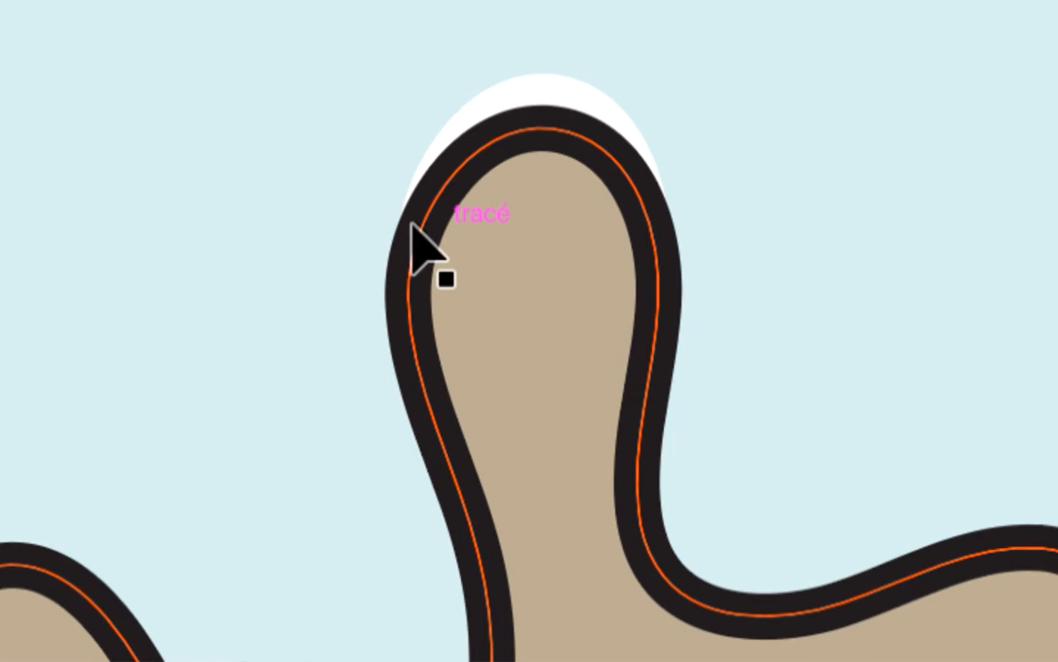
# Select the lobed path and redraw its left lobe with the Pencil tool as a broader bulge joined to the upper lobe
pyautogui.click(416, 231)
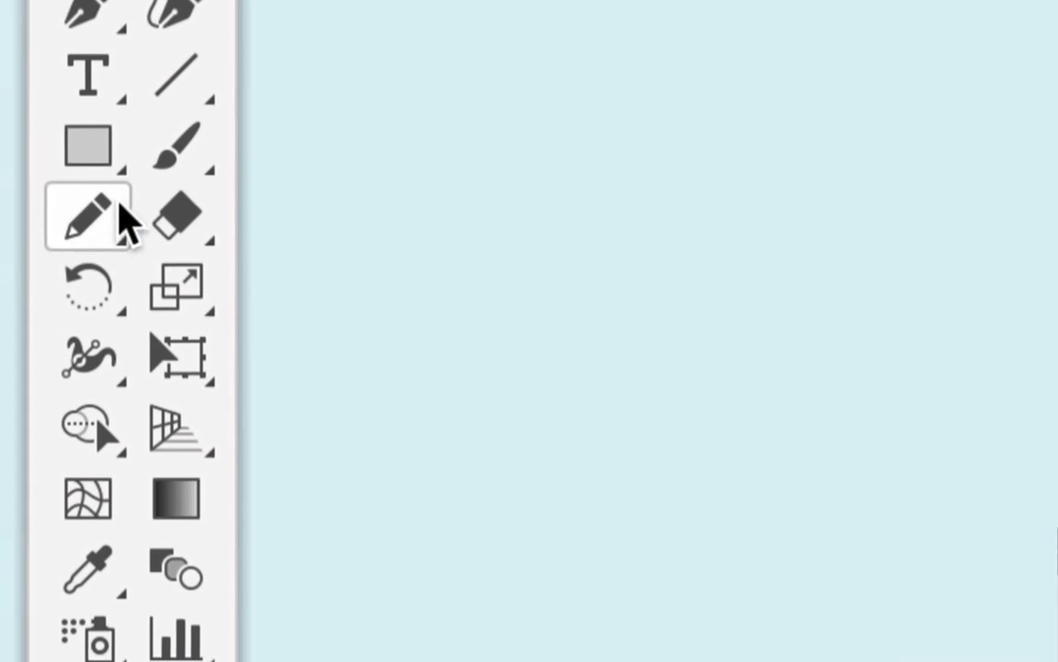
pyautogui.click(114, 213)
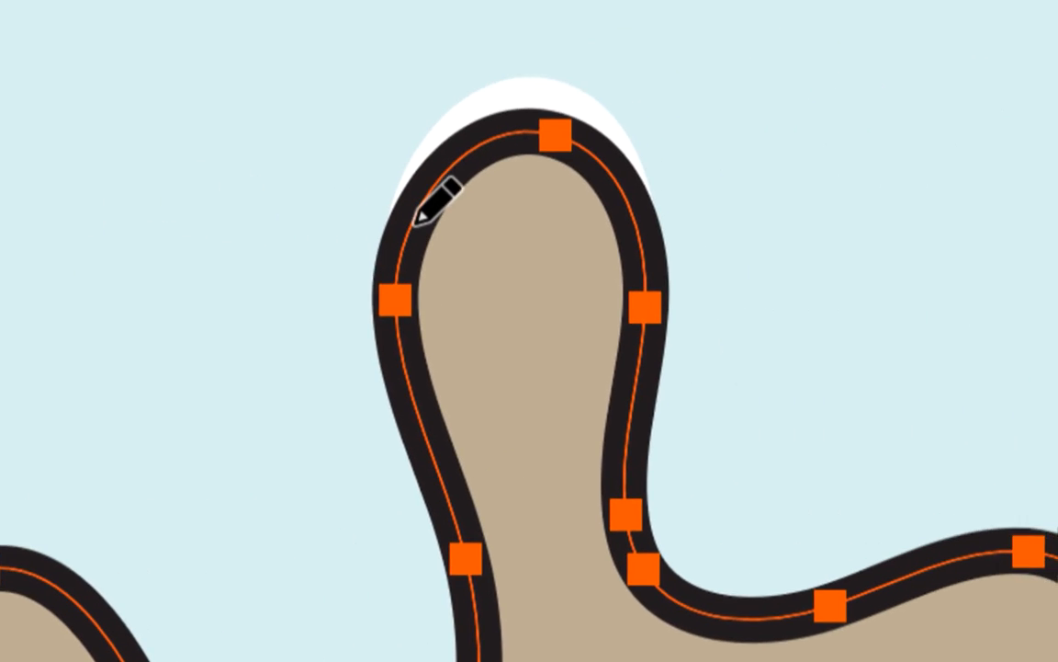
pyautogui.moveTo(428, 197); pyautogui.dragTo(404, 303)
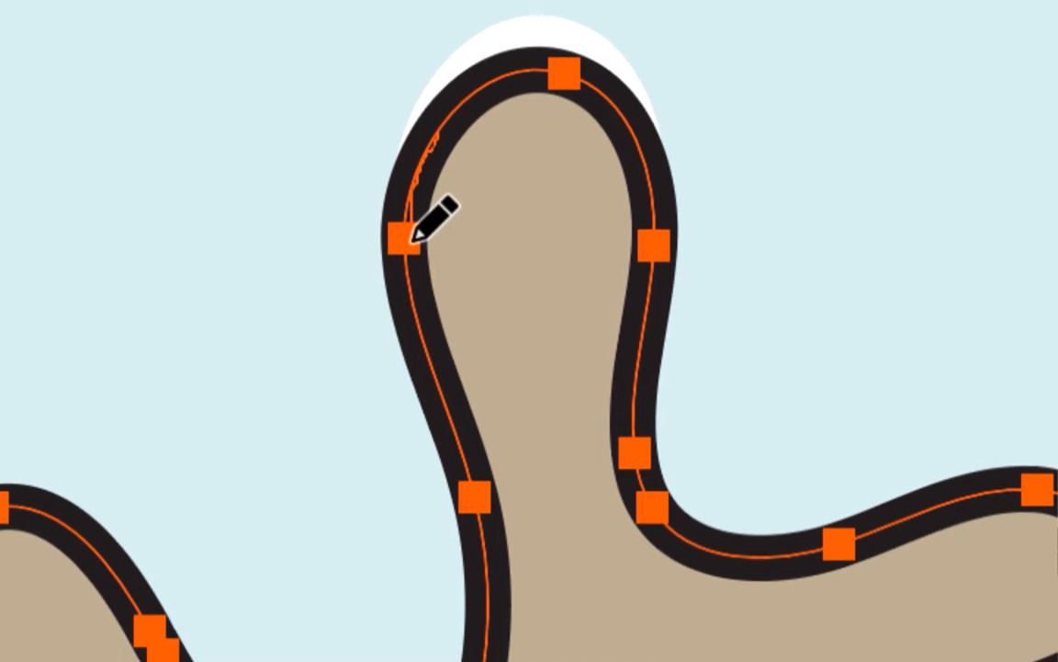
pyautogui.moveTo(416, 240)
pyautogui.mouseDown()
pyautogui.moveTo(414, 360)
pyautogui.moveTo(288, 403)
pyautogui.moveTo(101, 376)
pyautogui.mouseUp()
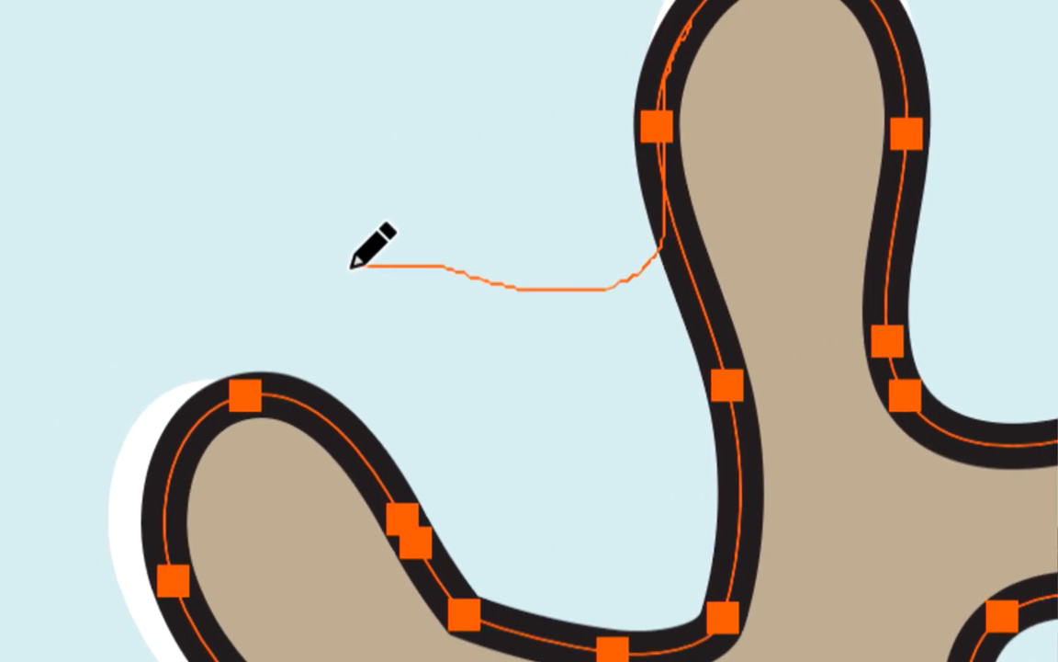
pyautogui.moveTo(352, 267)
pyautogui.mouseDown()
pyautogui.moveTo(208, 317)
pyautogui.moveTo(138, 412)
pyautogui.moveTo(149, 548)
pyautogui.moveTo(183, 622)
pyautogui.mouseUp()
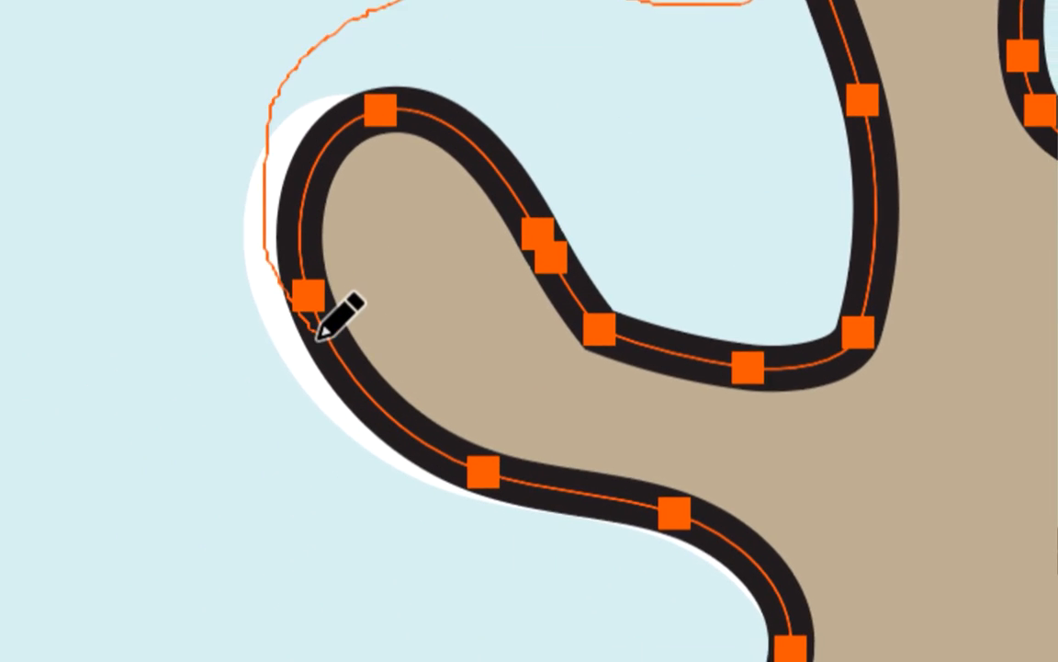
pyautogui.moveTo(318, 338); pyautogui.dragTo(355, 388)
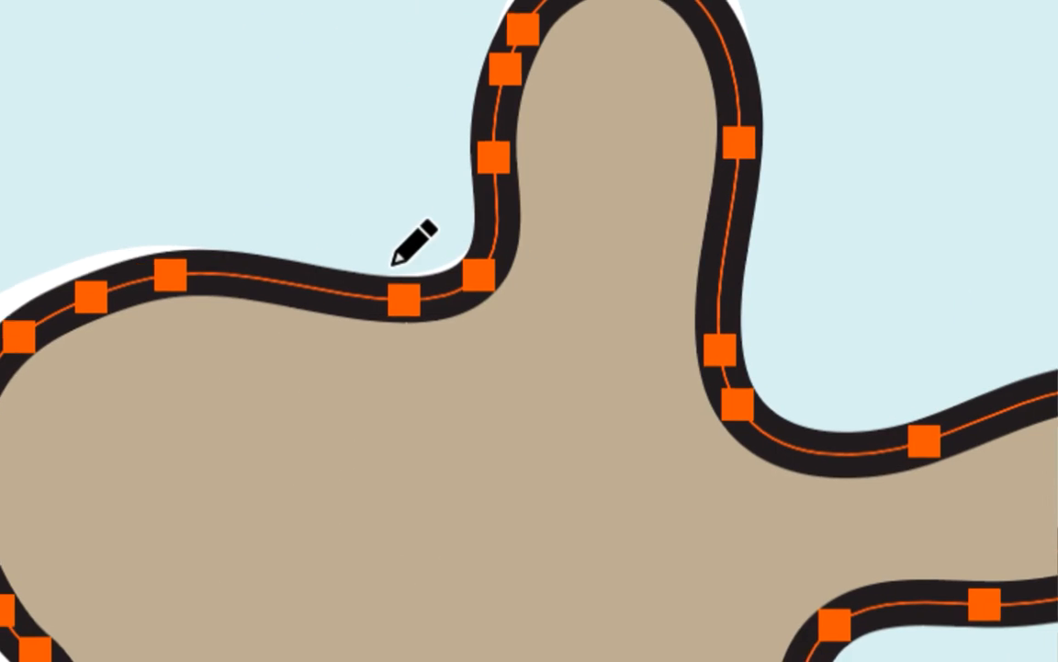
# Reshape the upper lobe wider with the Pencil tool and redraw the hollow between it and the left lobe
pyautogui.moveTo(314, 284)
pyautogui.mouseDown()
pyautogui.moveTo(344, 276)
pyautogui.moveTo(368, 94)
pyautogui.moveTo(436, 0)
pyautogui.mouseUp()
pyautogui.moveTo(400, 195)
pyautogui.mouseDown()
pyautogui.moveTo(487, 195)
pyautogui.moveTo(620, 244)
pyautogui.moveTo(684, 295)
pyautogui.mouseUp()
pyautogui.moveTo(459, 212); pyautogui.dragTo(461, 207)
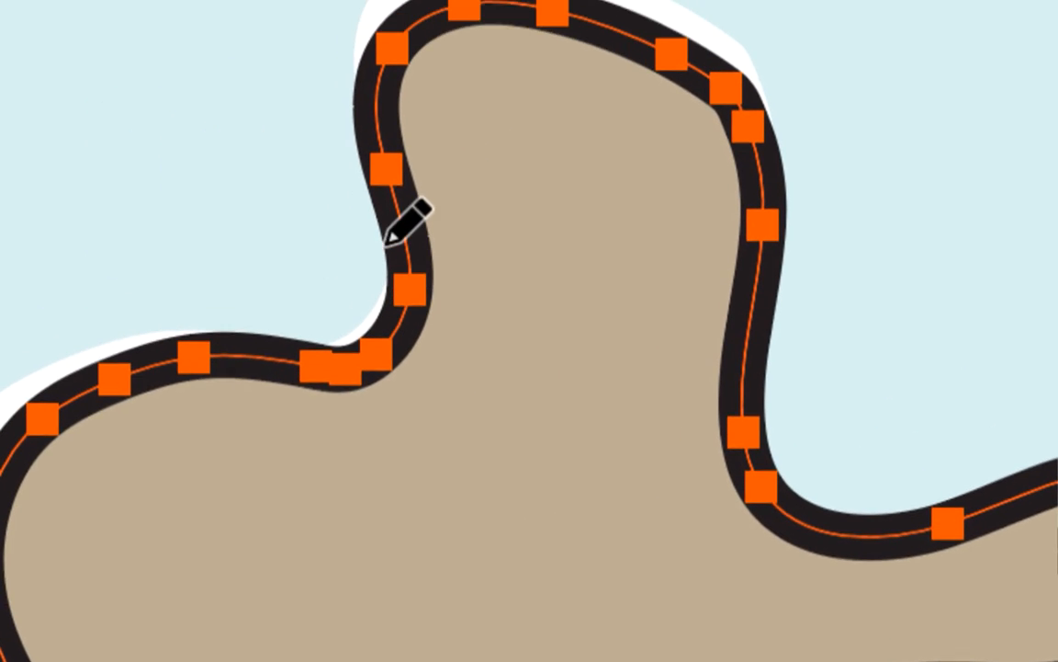
pyautogui.moveTo(381, 129)
pyautogui.mouseDown()
pyautogui.moveTo(432, 259)
pyautogui.moveTo(430, 310)
pyautogui.moveTo(356, 274)
pyautogui.moveTo(317, 275)
pyautogui.mouseUp()
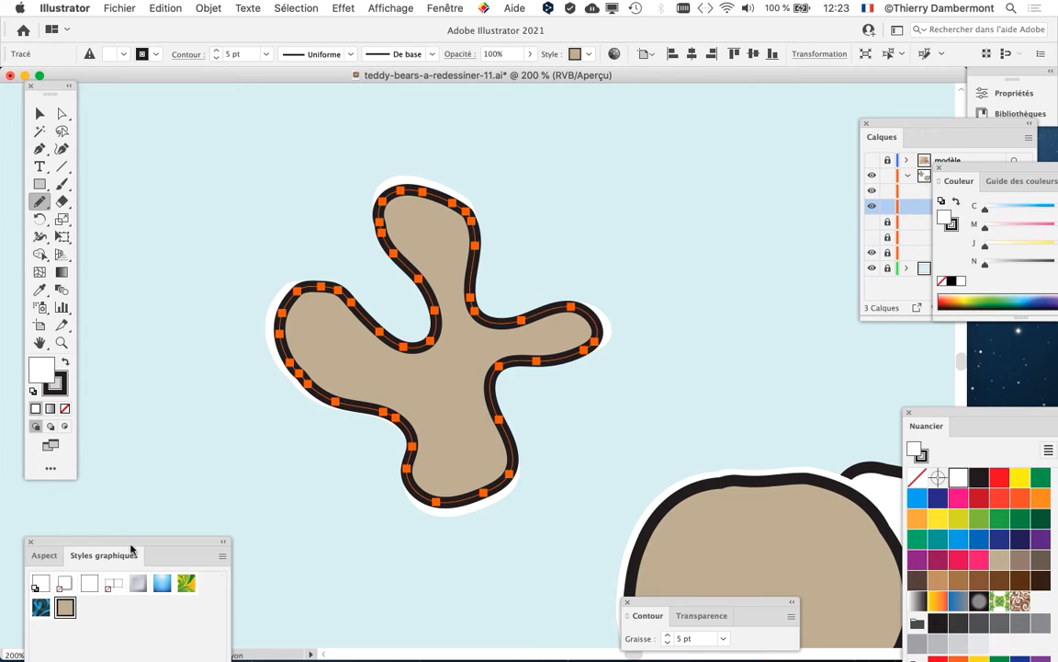
# Display the Aspect panel for the lobed path and move its panel group to the right of the path
pyautogui.moveTo(142, 536); pyautogui.dragTo(187, 459)
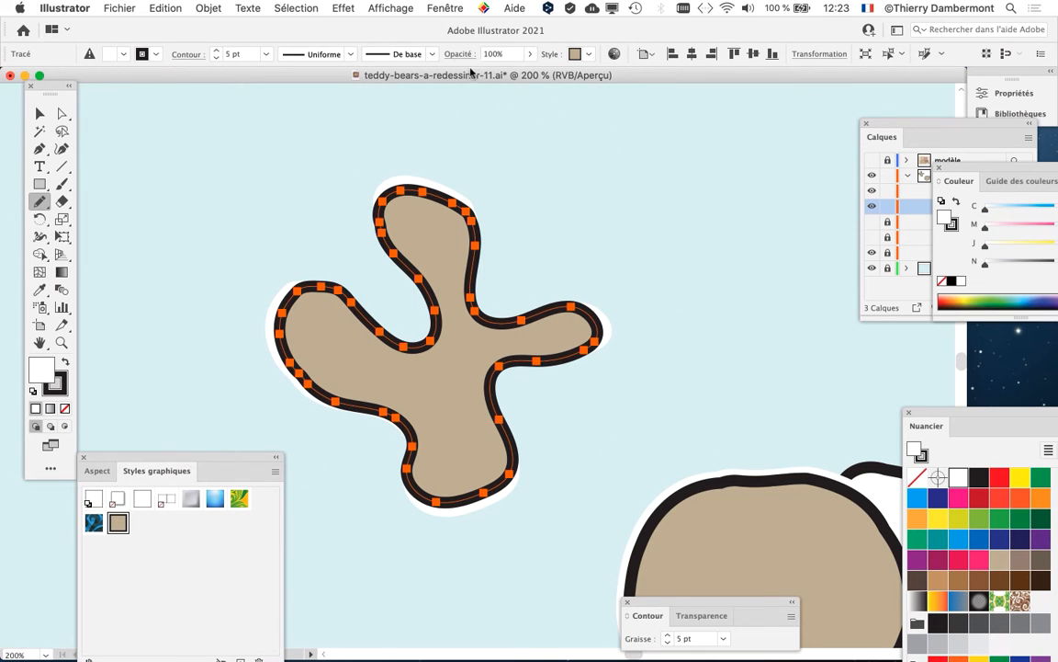
pyautogui.click(442, 7)
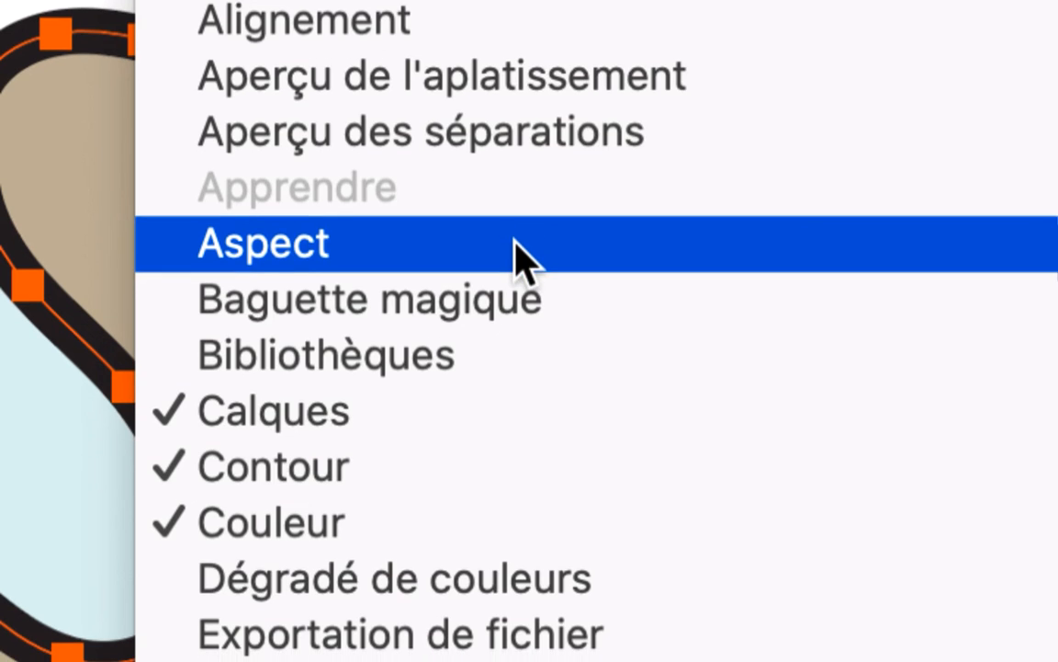
pyautogui.click(526, 257)
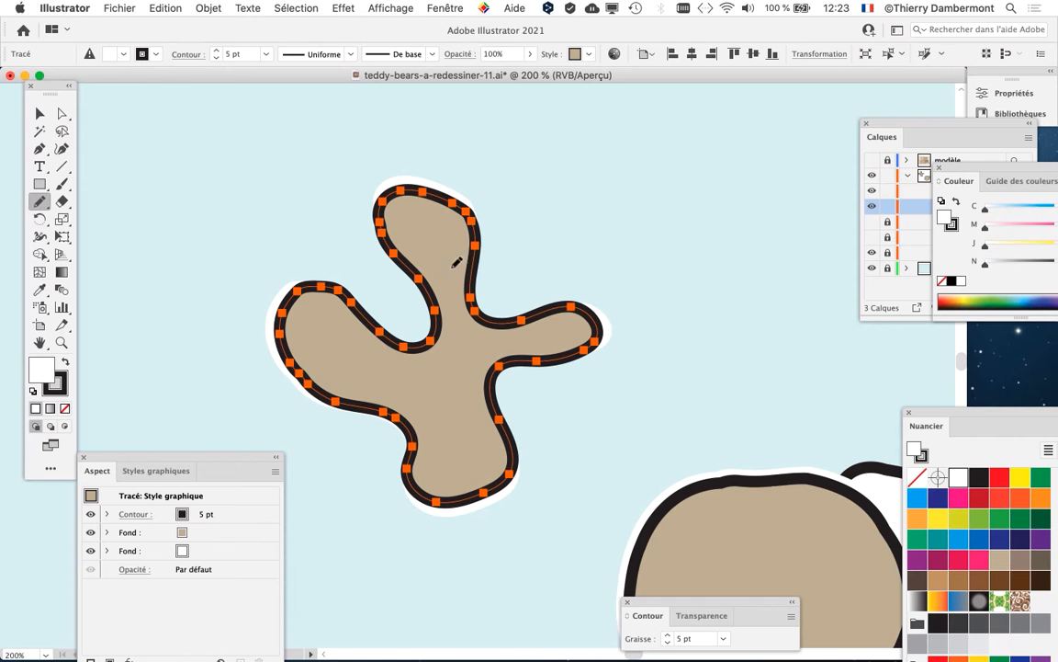
pyautogui.moveTo(188, 456); pyautogui.dragTo(735, 99)
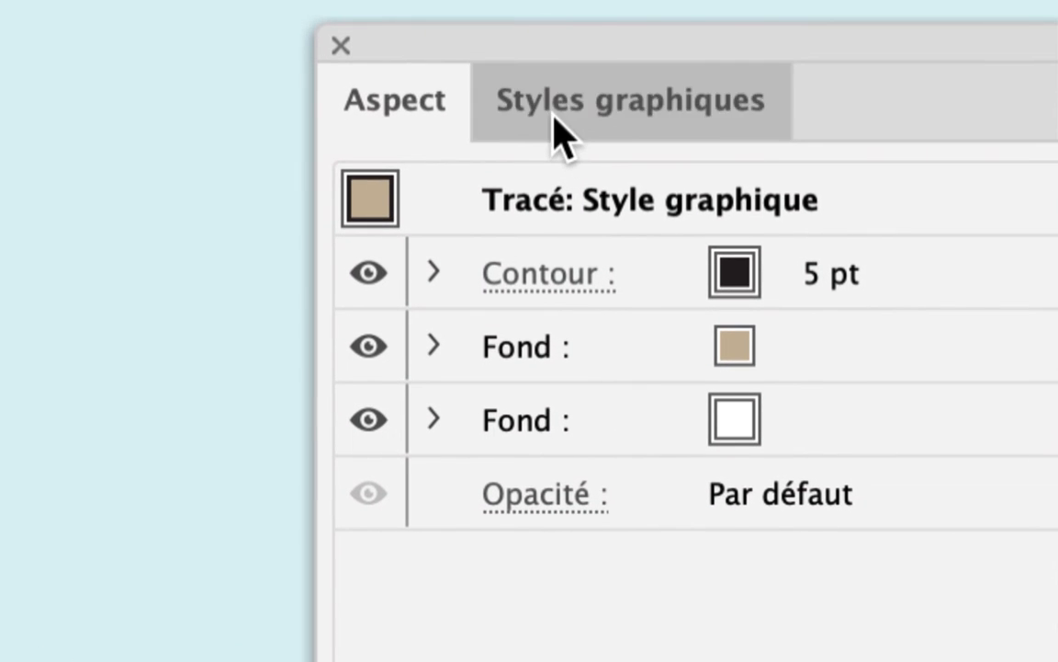
# Compare the Aspect and Styles graphiques panels, then detach Styles graphiques as a separate floating panel beside Aspect
pyautogui.click(558, 129)
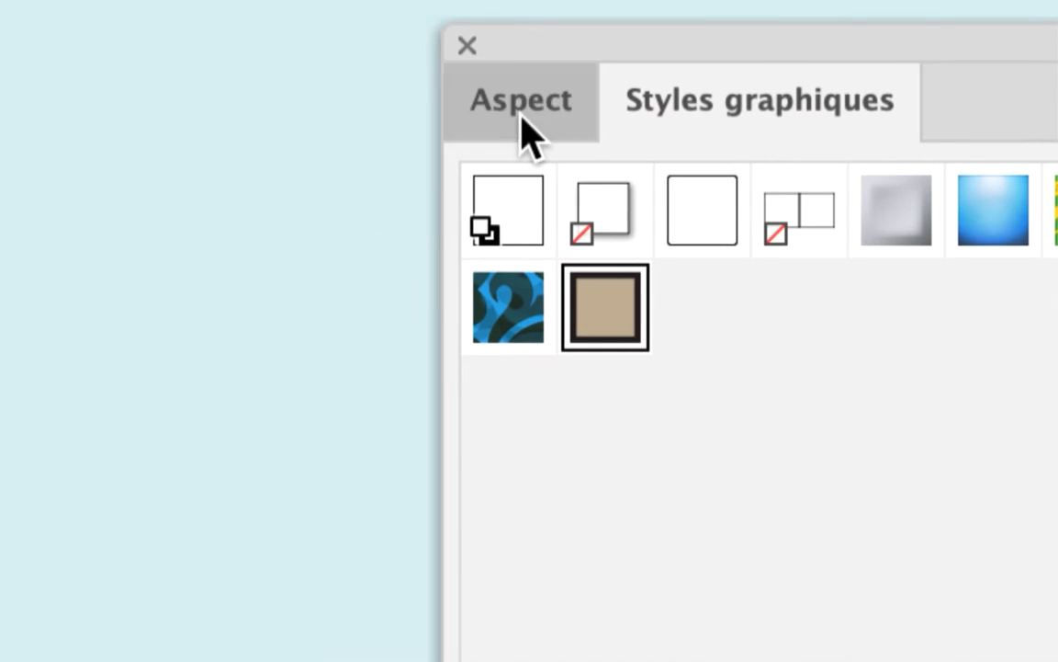
pyautogui.click(534, 132)
pyautogui.click(662, 120)
pyautogui.click(531, 133)
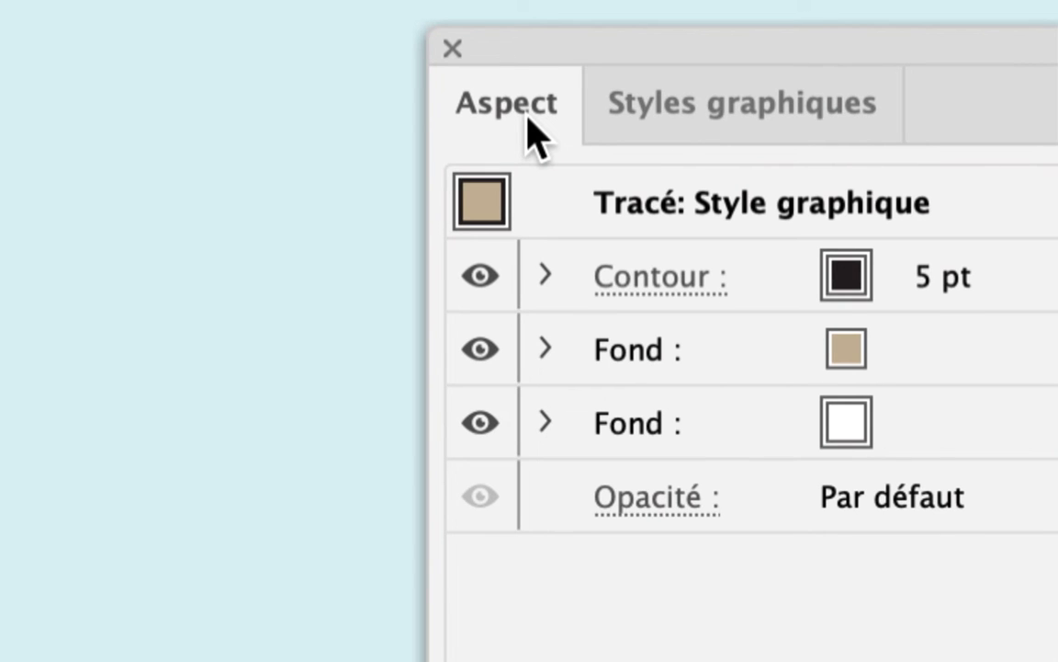
pyautogui.click(643, 122)
pyautogui.click(531, 127)
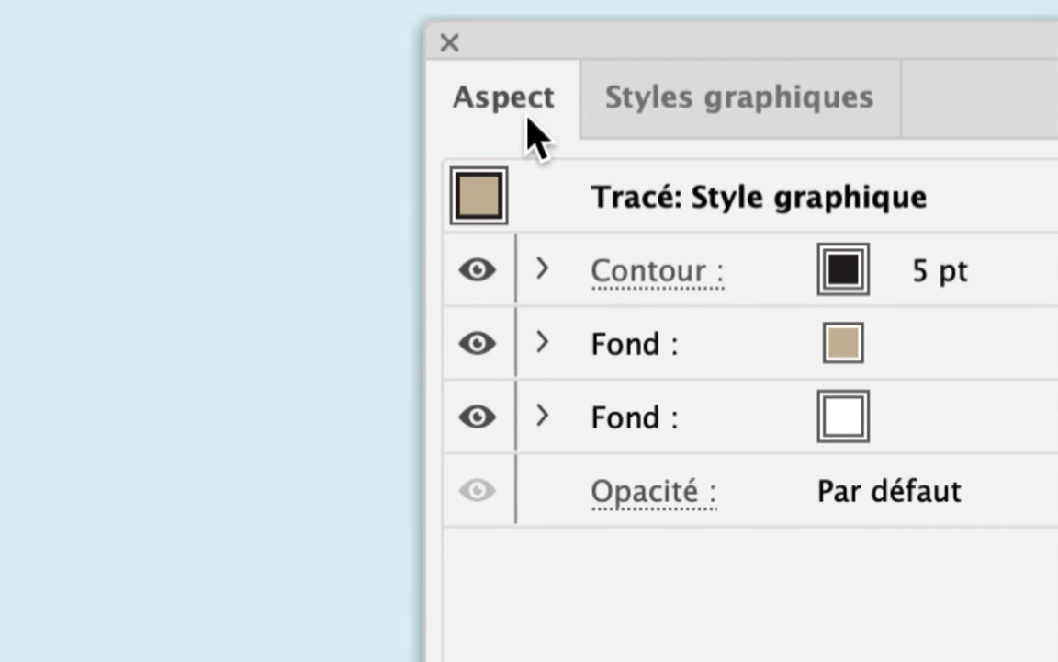
pyautogui.click(691, 123)
pyautogui.moveTo(735, 98); pyautogui.dragTo(372, 78)
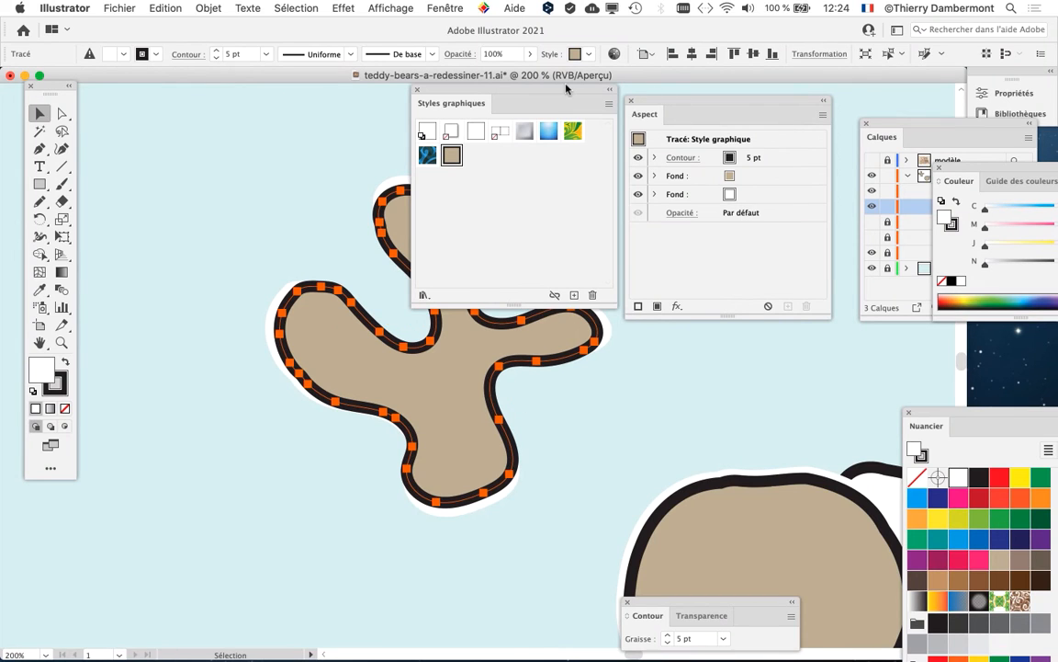
# Move the Styles graphiques panel clear of the lobed path and inspect the path's stroke and two fills in the Aspect panel
pyautogui.moveTo(566, 88); pyautogui.dragTo(244, 461)
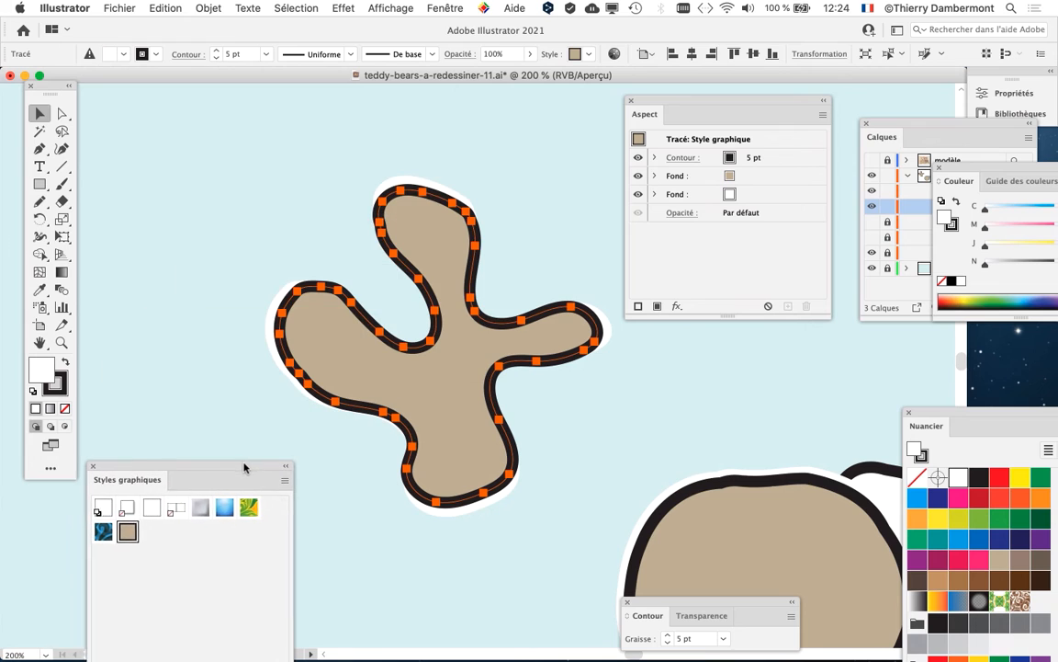
pyautogui.moveTo(681, 104)
pyautogui.mouseDown()
pyautogui.moveTo(692, 108)
pyautogui.moveTo(669, 101)
pyautogui.mouseUp()
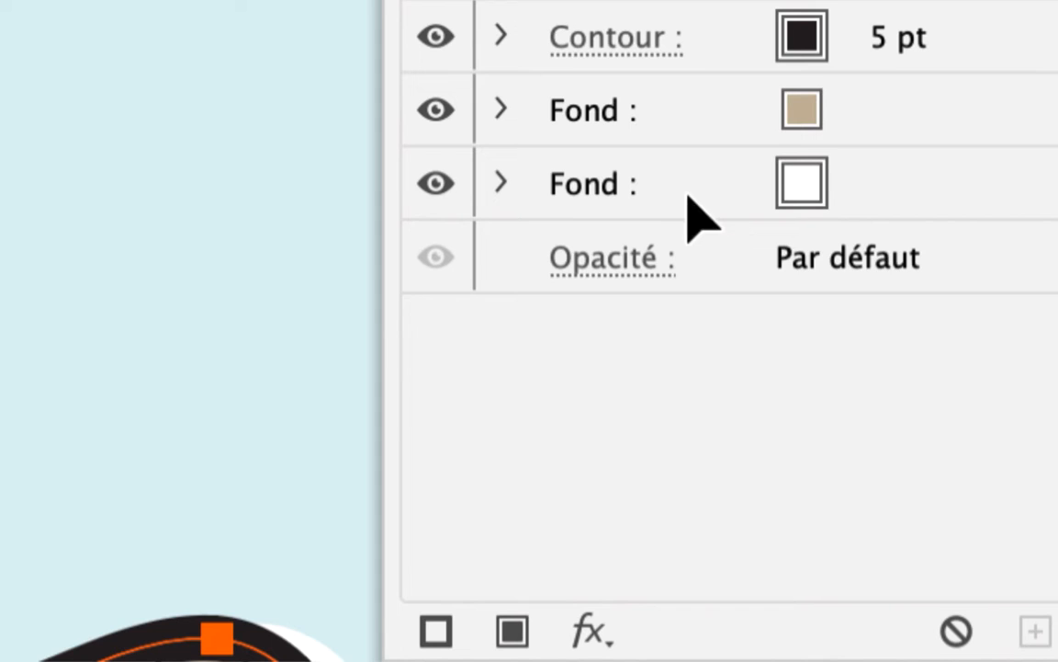
pyautogui.click(778, 155)
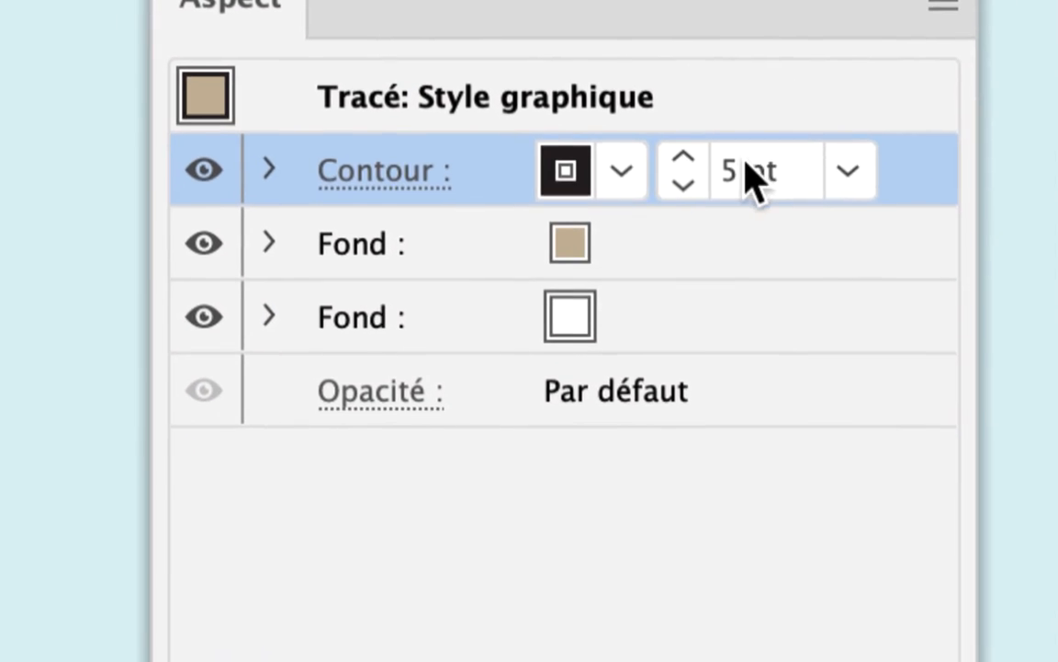
pyautogui.click(639, 261)
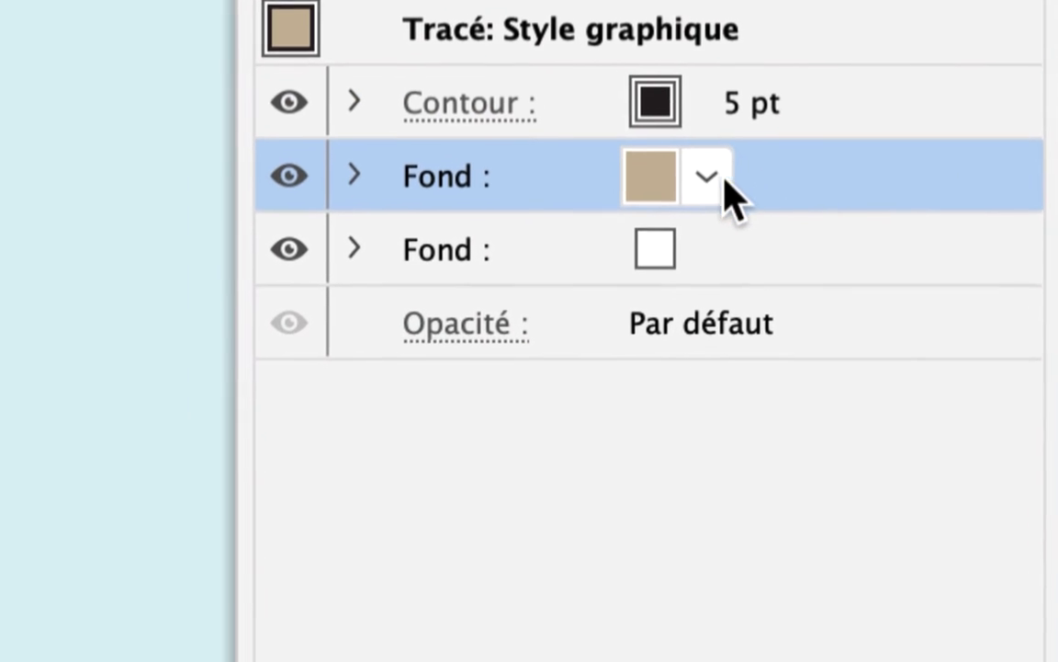
pyautogui.click(698, 261)
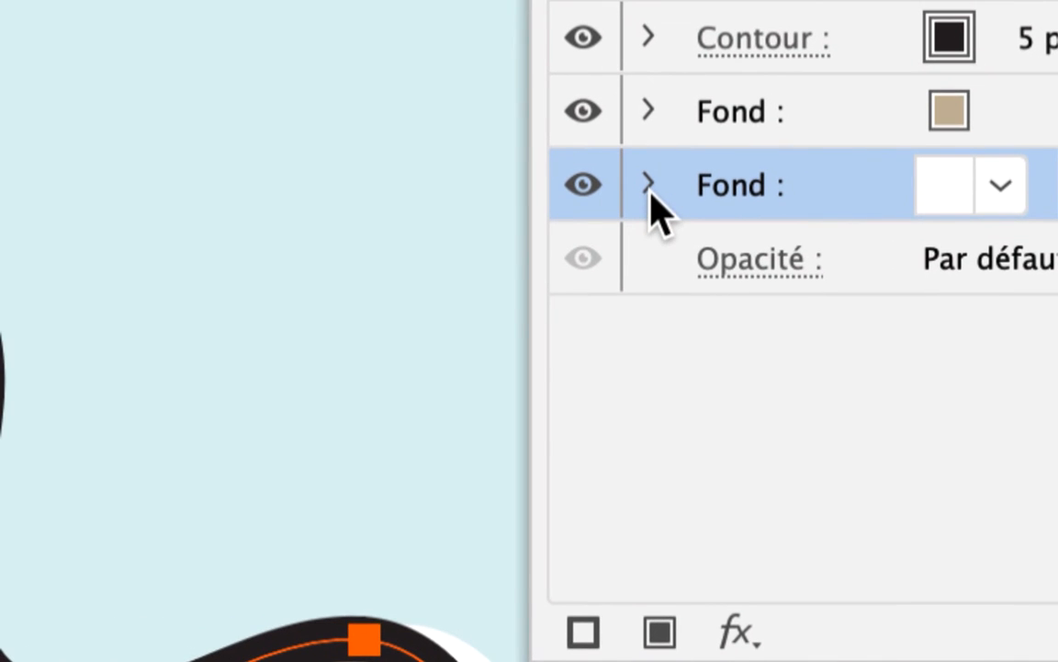
# Check the attributes nested under the path's stroke and fills, leaving the white fill expanded and its Transformation effect selected
pyautogui.click(649, 186)
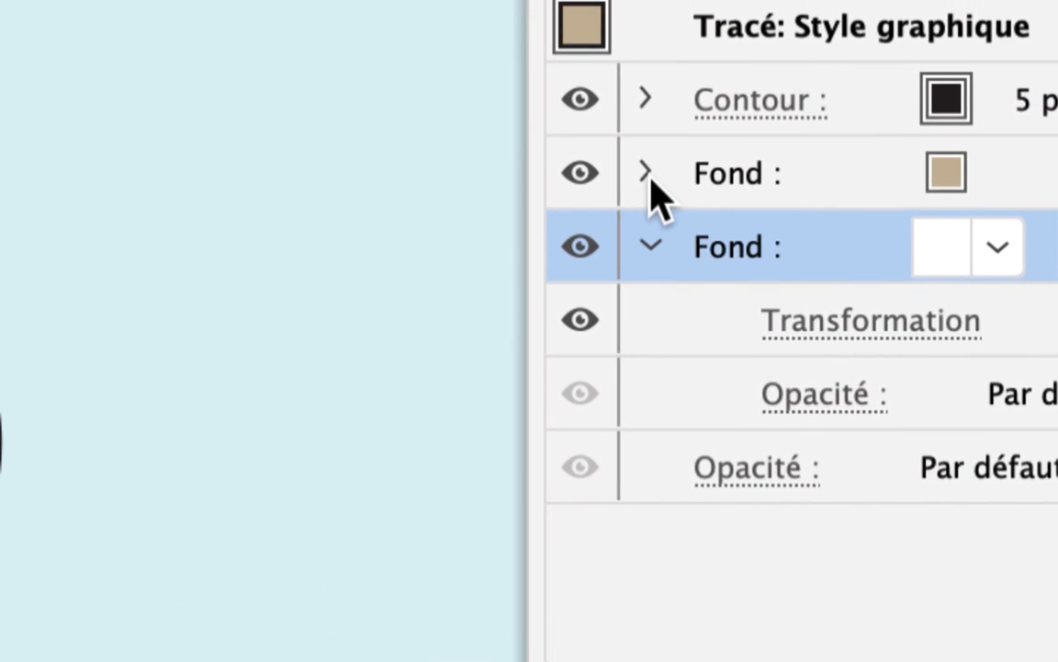
pyautogui.click(649, 176)
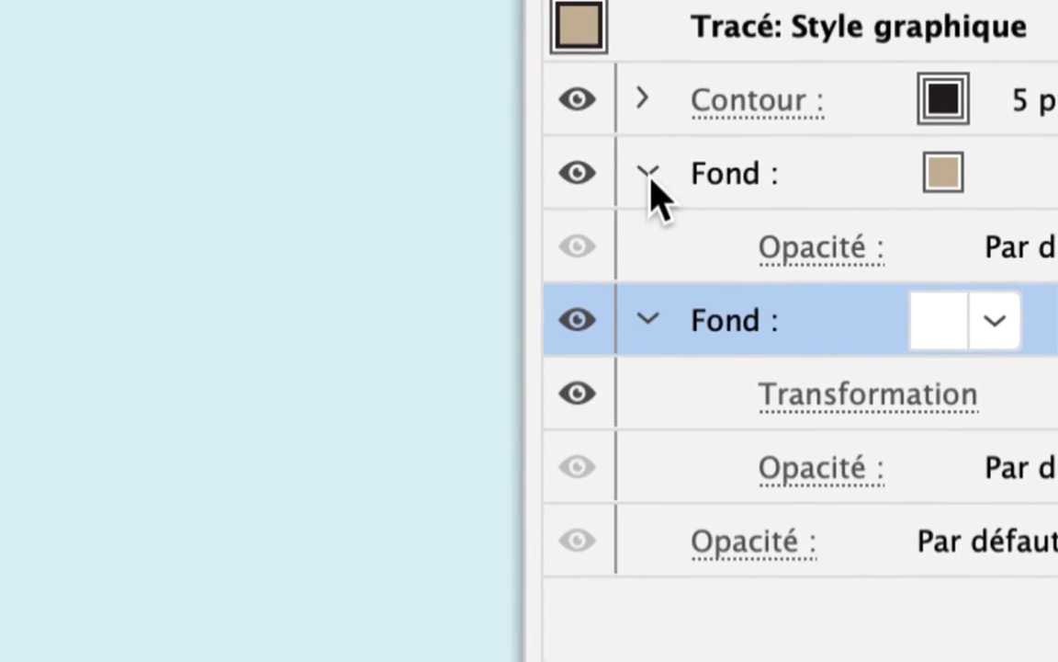
pyautogui.click(649, 175)
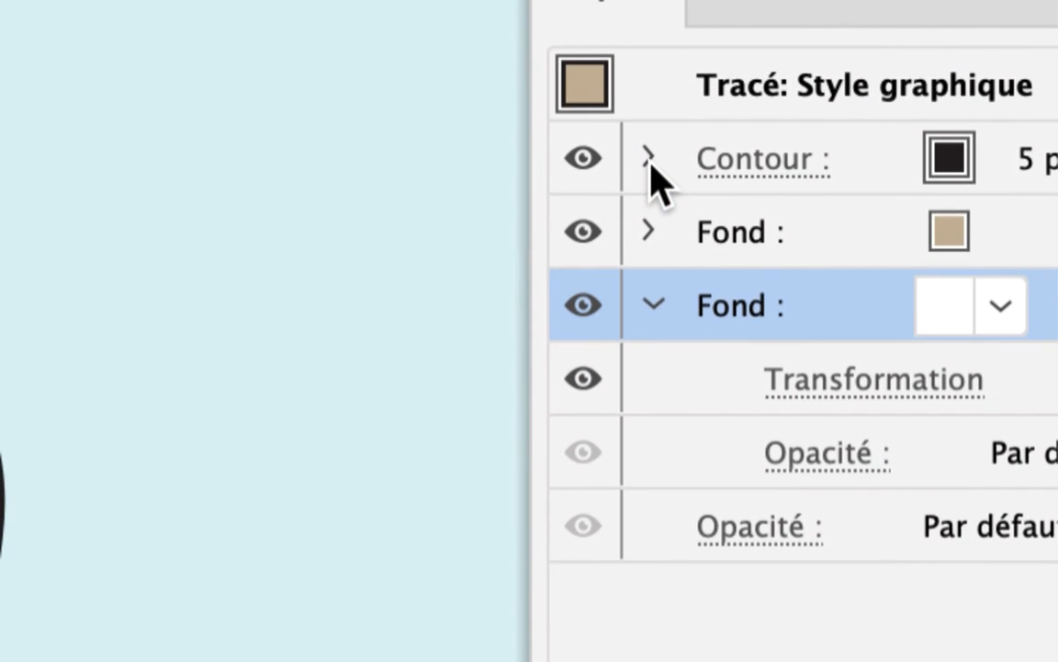
pyautogui.click(652, 191)
pyautogui.click(652, 191)
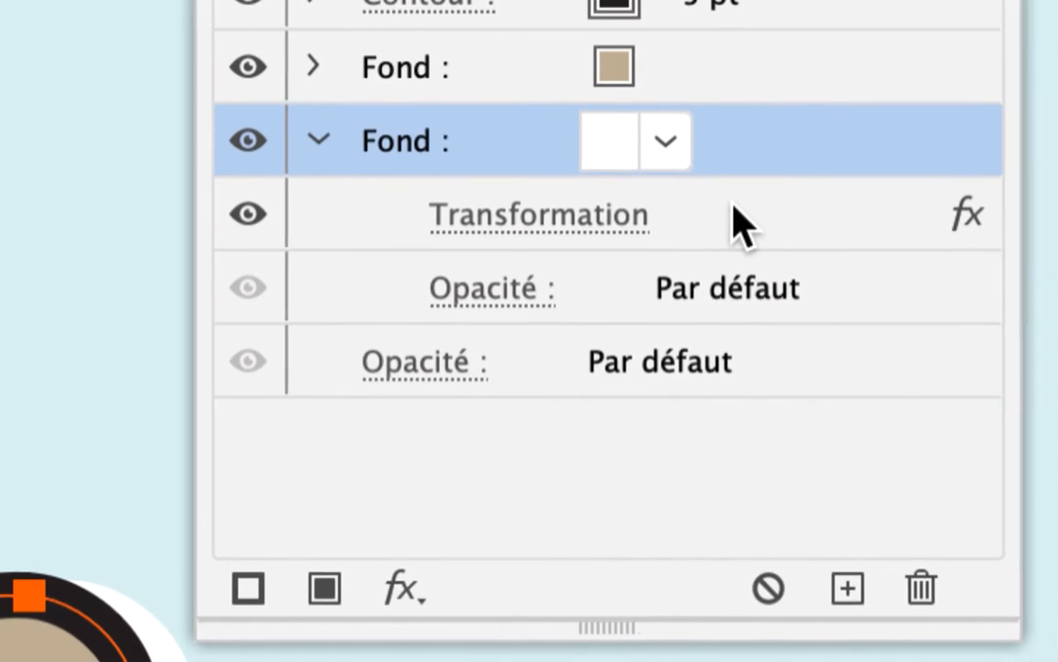
pyautogui.click(735, 221)
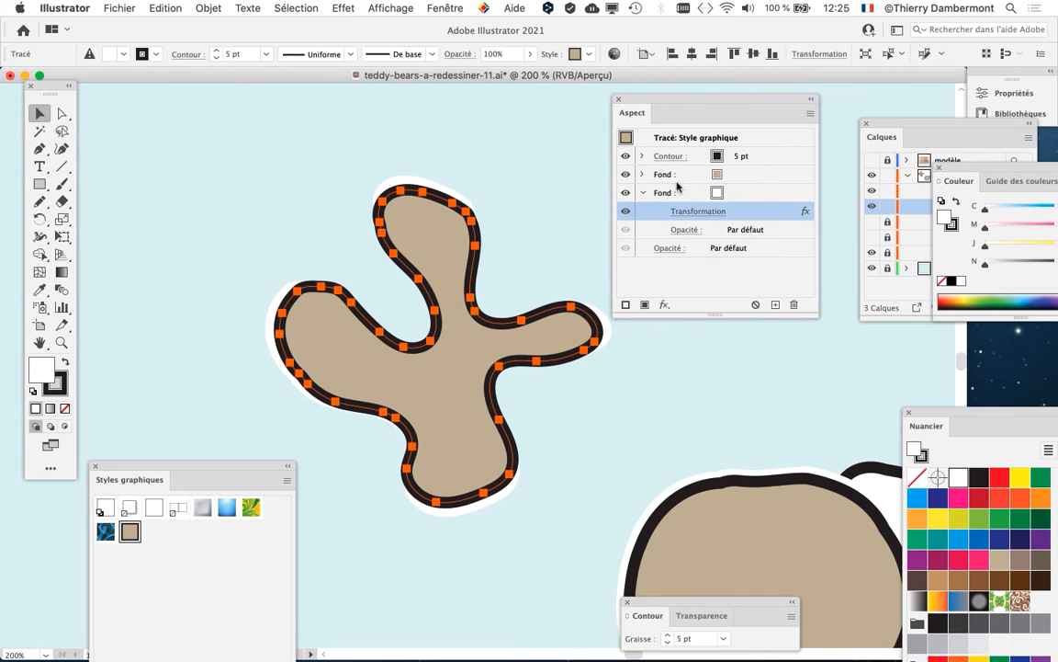
# Review the settings of the white fill's Transformation effect and close them without changing anything
pyautogui.click(345, 7)
pyautogui.moveTo(350, 133)
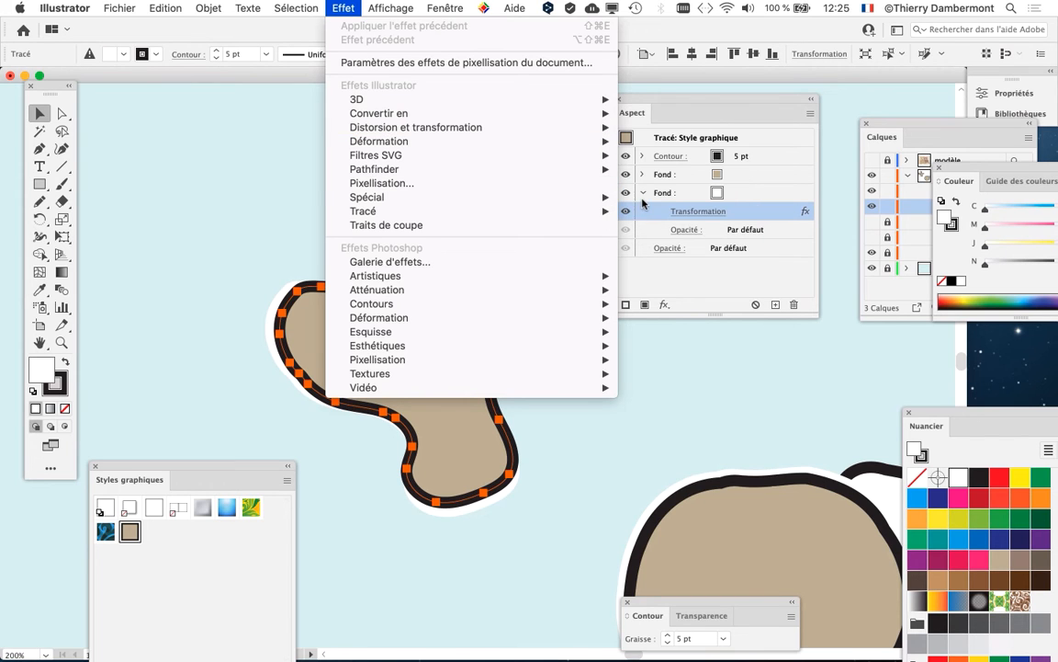
pyautogui.click(759, 381)
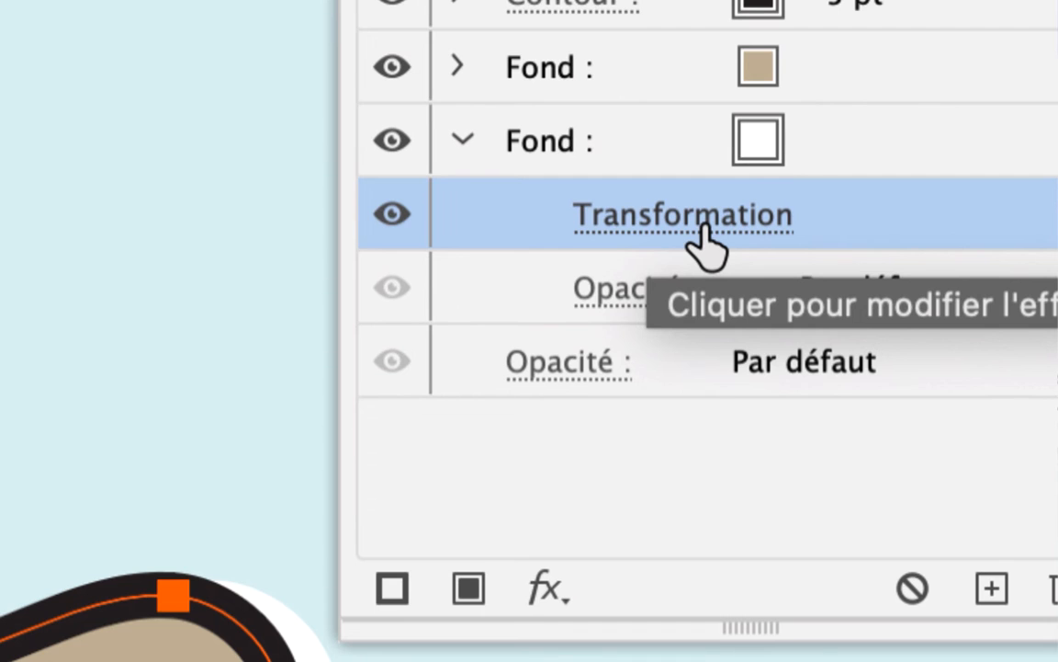
pyautogui.click(706, 226)
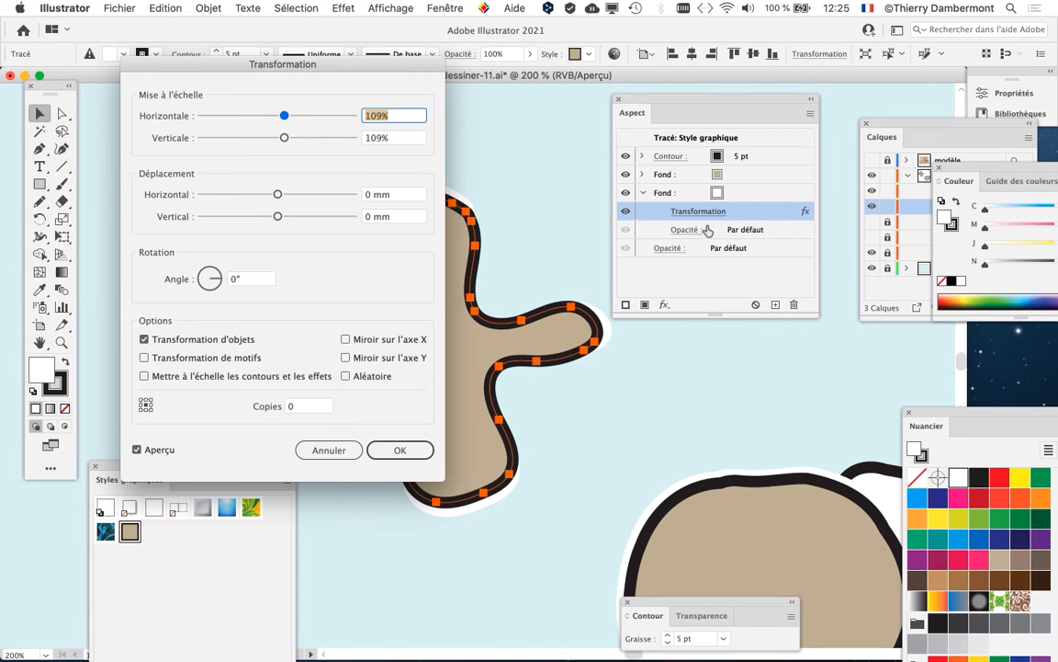
pyautogui.moveTo(296, 63); pyautogui.dragTo(414, 20)
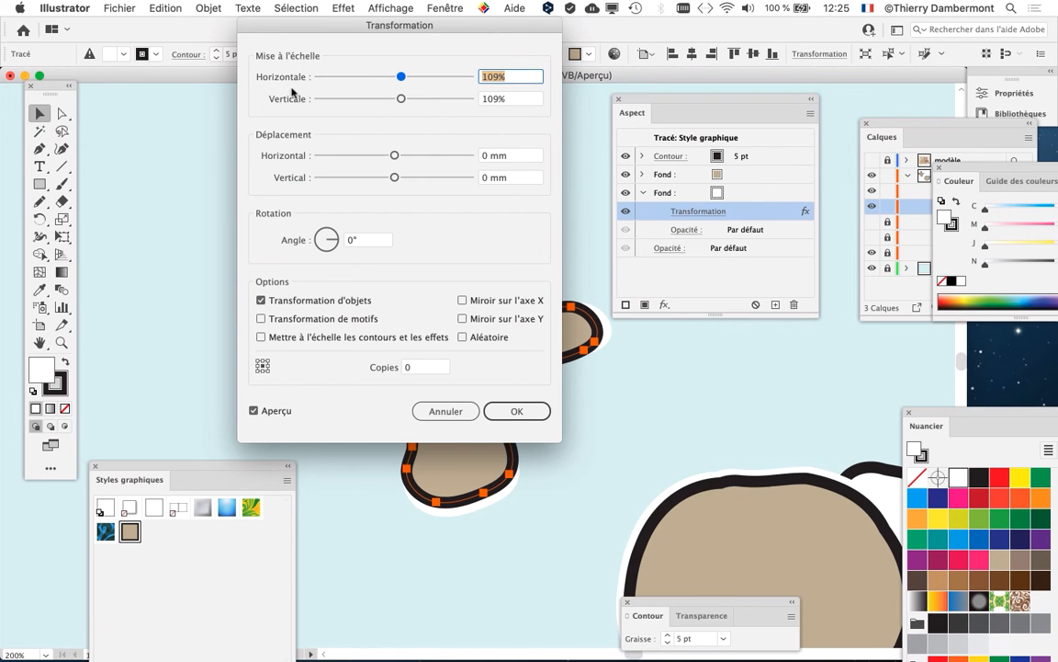
pyautogui.click(442, 412)
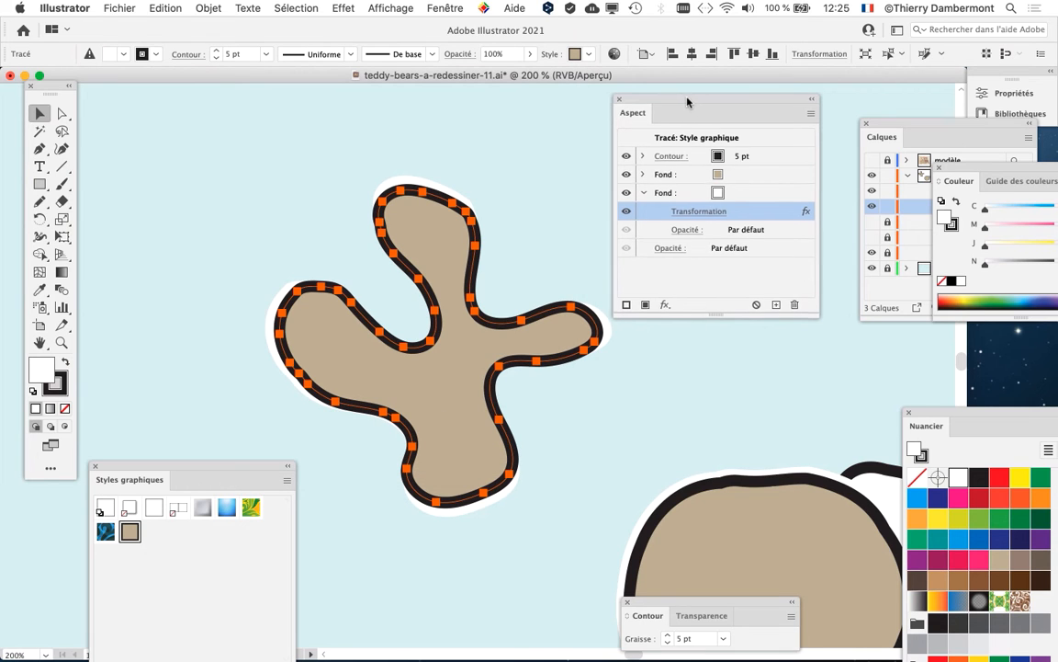
# Deselect the lobed path and reposition the Aspect panel beside it
pyautogui.moveTo(687, 100)
pyautogui.mouseDown()
pyautogui.moveTo(699, 104)
pyautogui.moveTo(676, 101)
pyautogui.mouseUp()
pyautogui.scroll(-3, 442, 179)
pyautogui.hscroll(3, 442, 180)
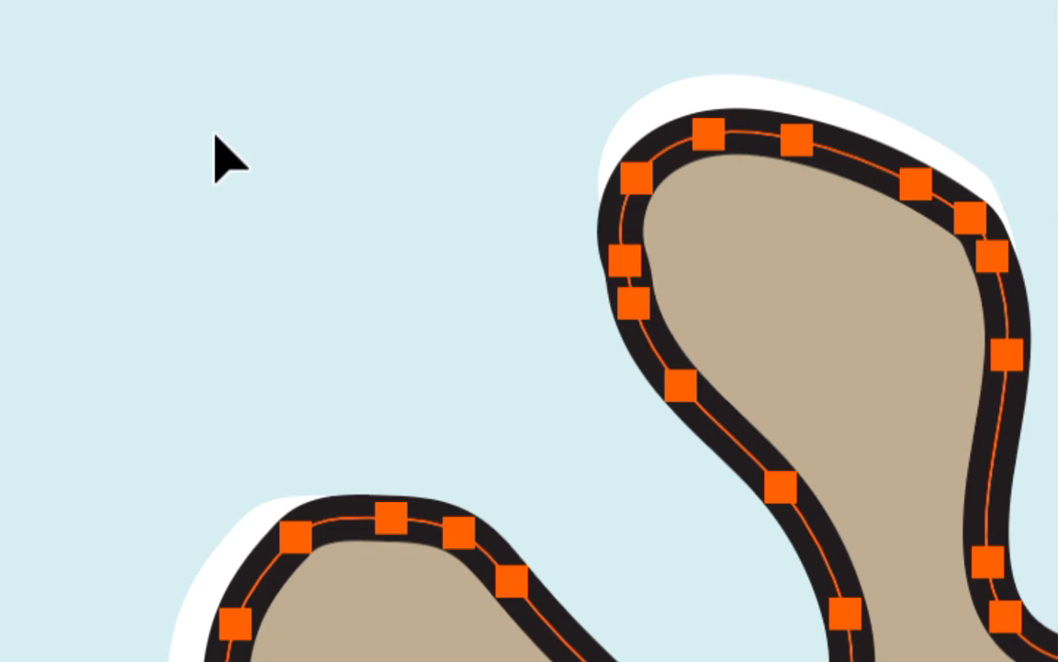
pyautogui.click(217, 138)
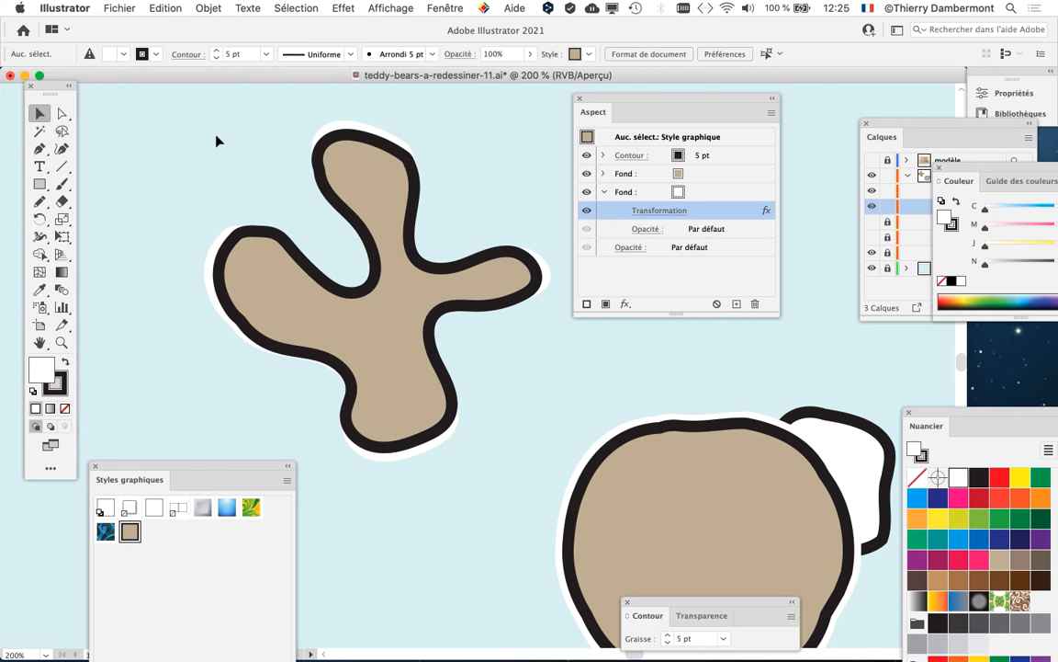
pyautogui.moveTo(740, 100); pyautogui.dragTo(763, 119)
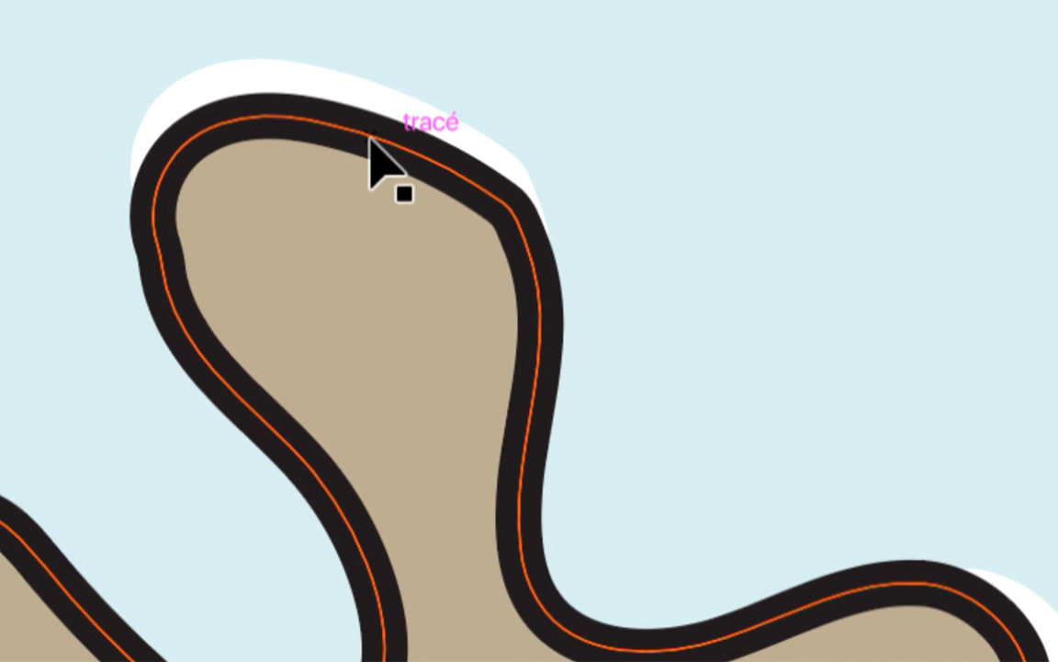
# Select the lobed path and delete the Transformation effect from its white fill
pyautogui.click(371, 140)
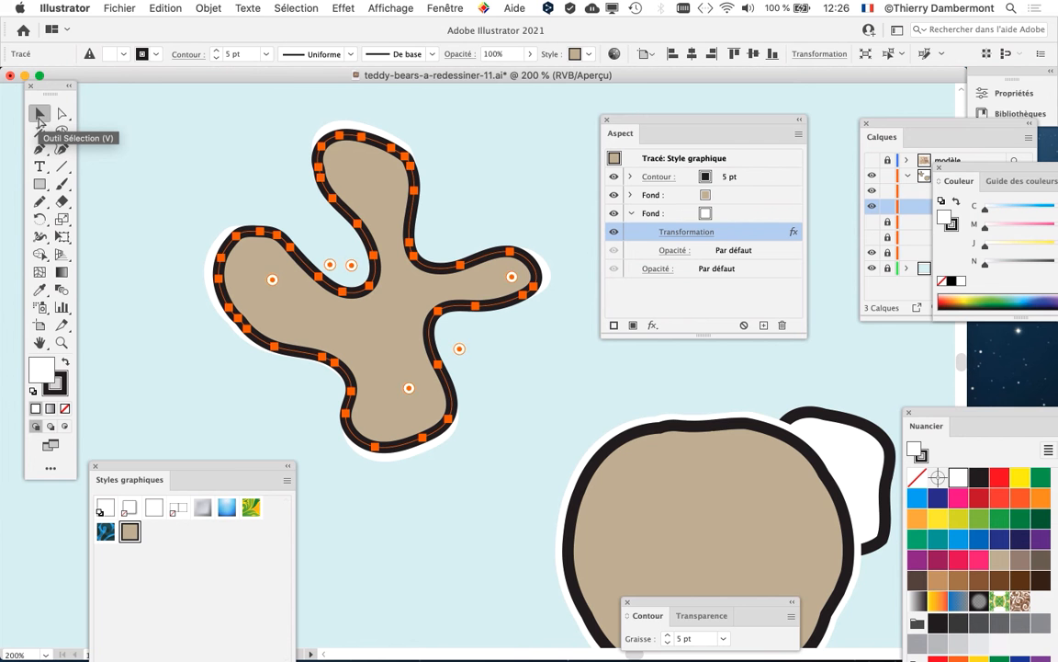
pyautogui.click(39, 116)
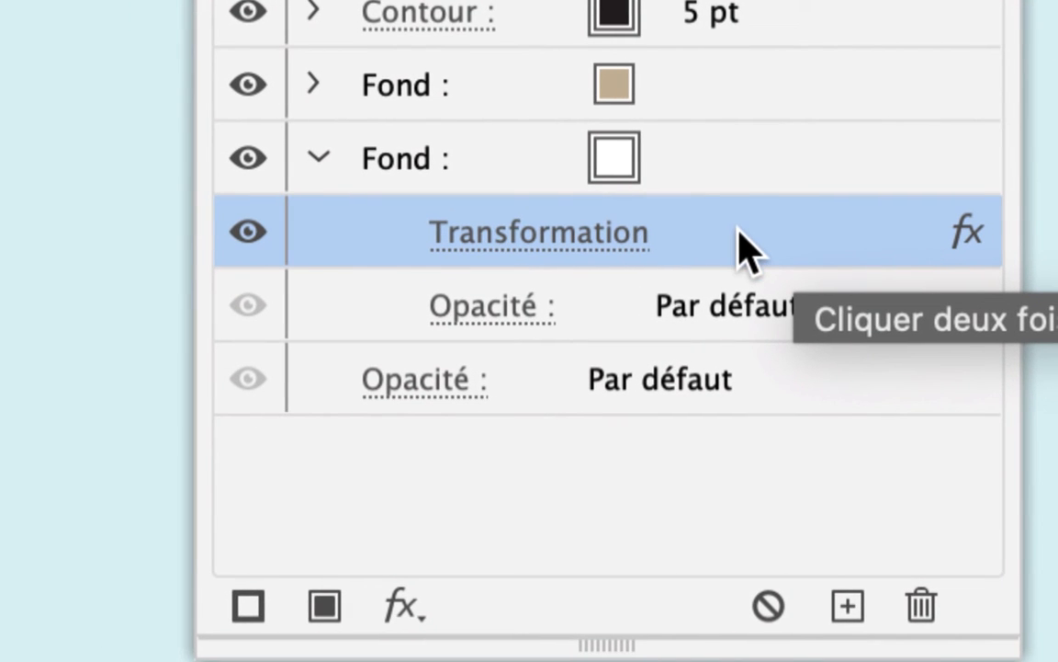
pyautogui.moveTo(740, 231); pyautogui.dragTo(903, 518)
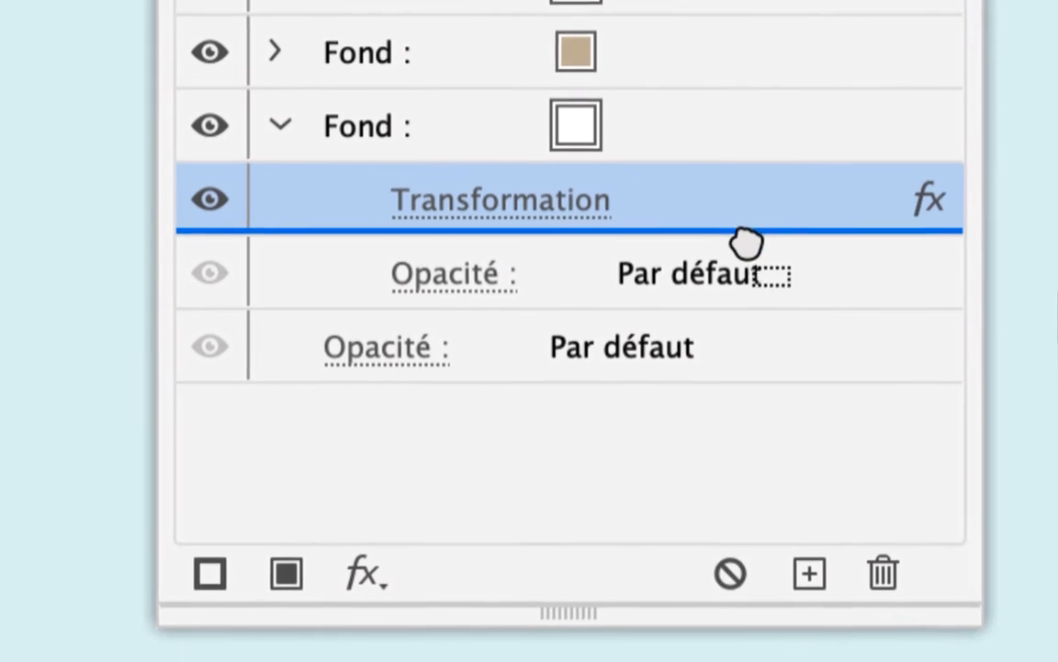
pyautogui.moveTo(772, 292); pyautogui.dragTo(788, 375)
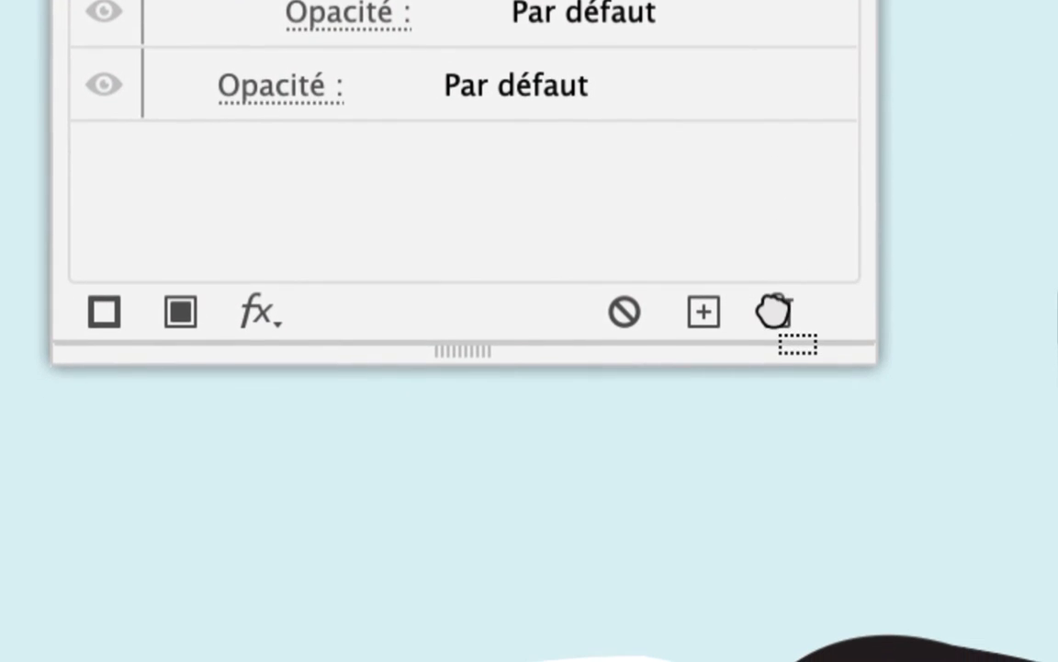
pyautogui.moveTo(773, 312); pyautogui.dragTo(774, 312)
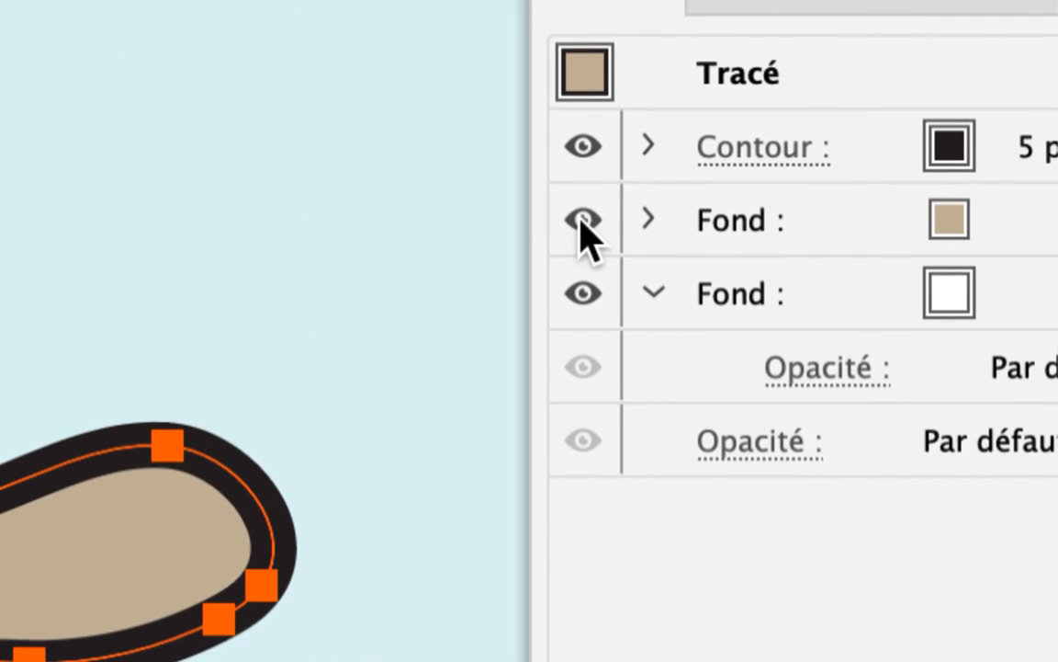
# Hide the beige fill briefly to check the white fill beneath it, and show the beige fill again
pyautogui.click(583, 220)
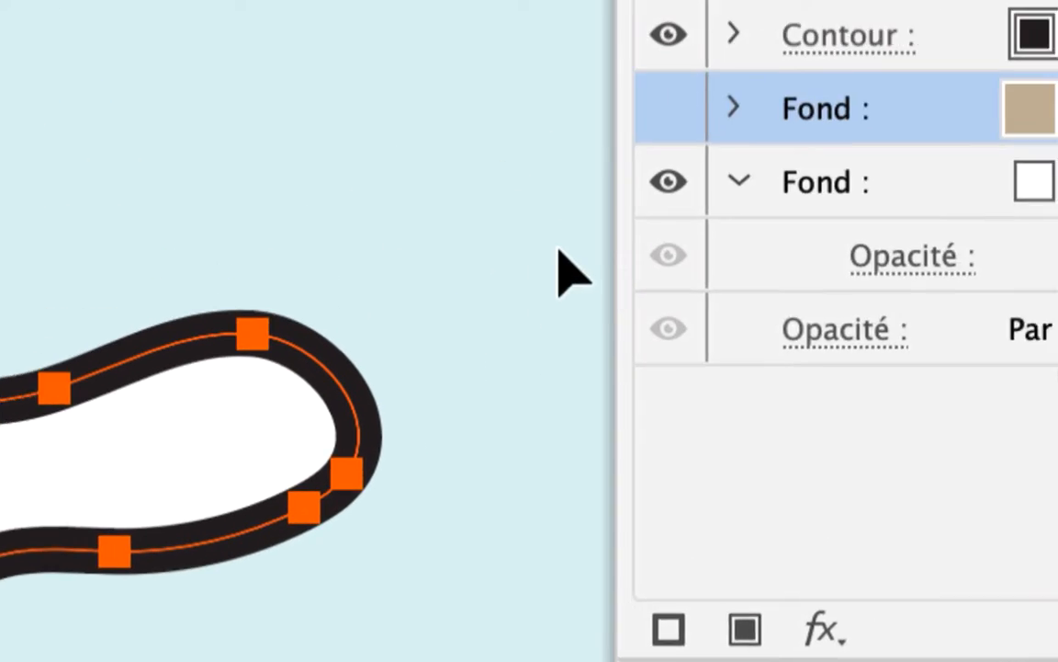
pyautogui.click(668, 108)
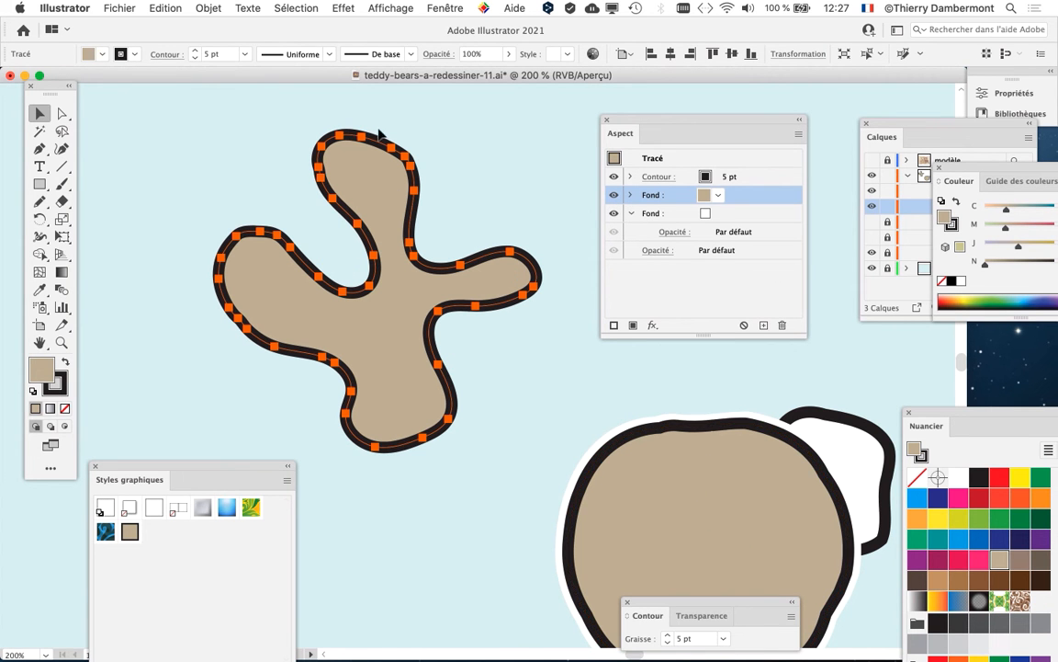
# Turn on the selection bounding box and select the lobed path to display its frame
pyautogui.click(391, 7)
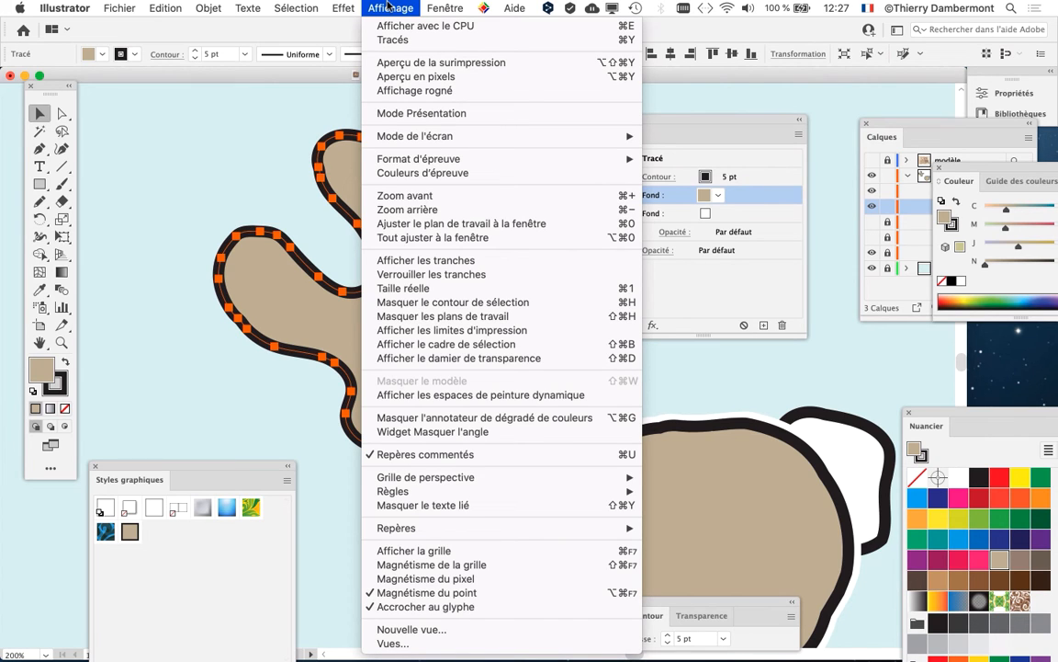
pyautogui.click(457, 344)
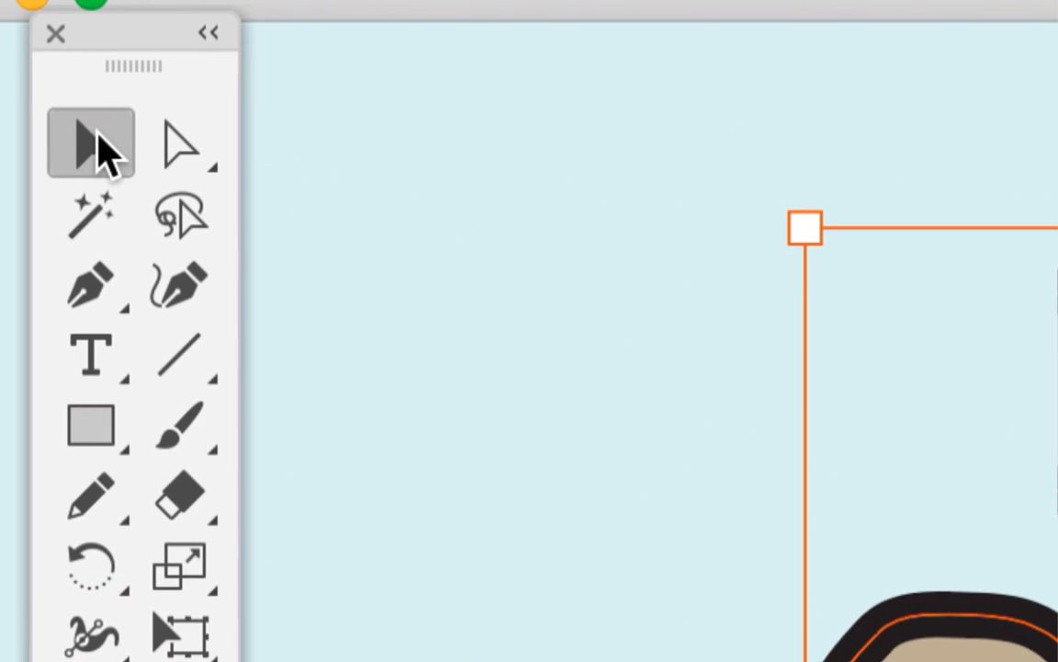
pyautogui.click(395, 273)
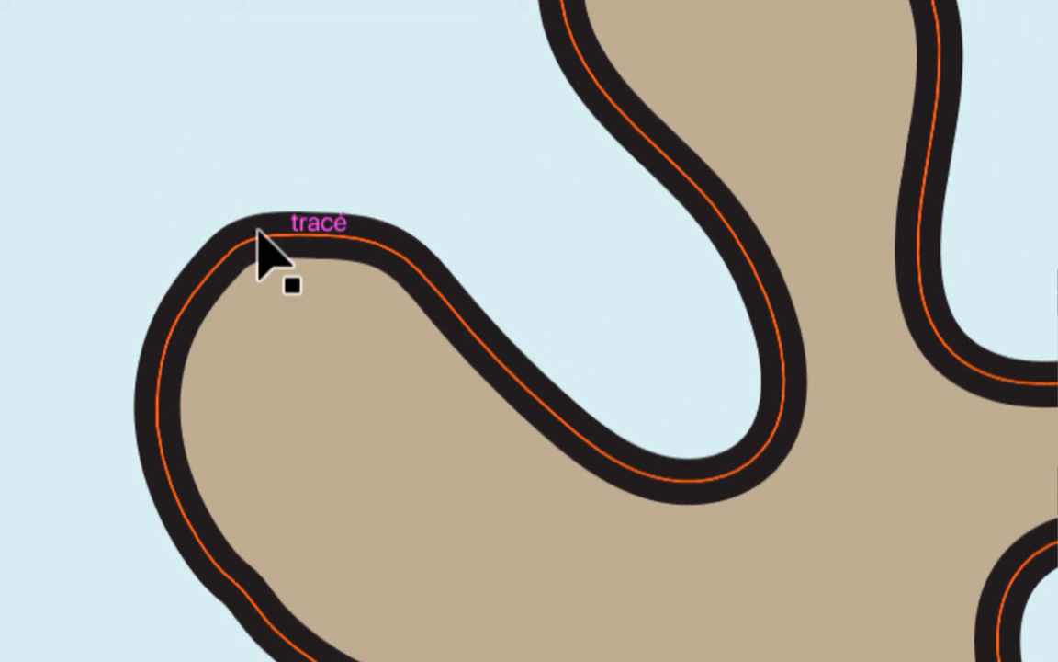
pyautogui.click(259, 237)
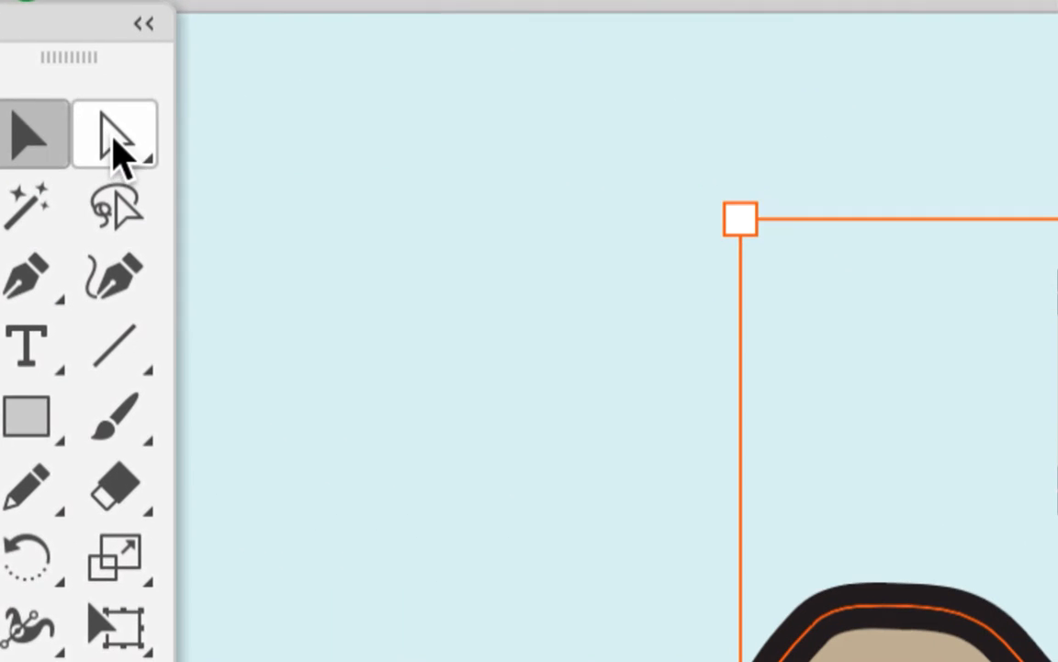
# Compare how the lobed path displays under the Direct Selection tool and the Selection tool
pyautogui.click(117, 156)
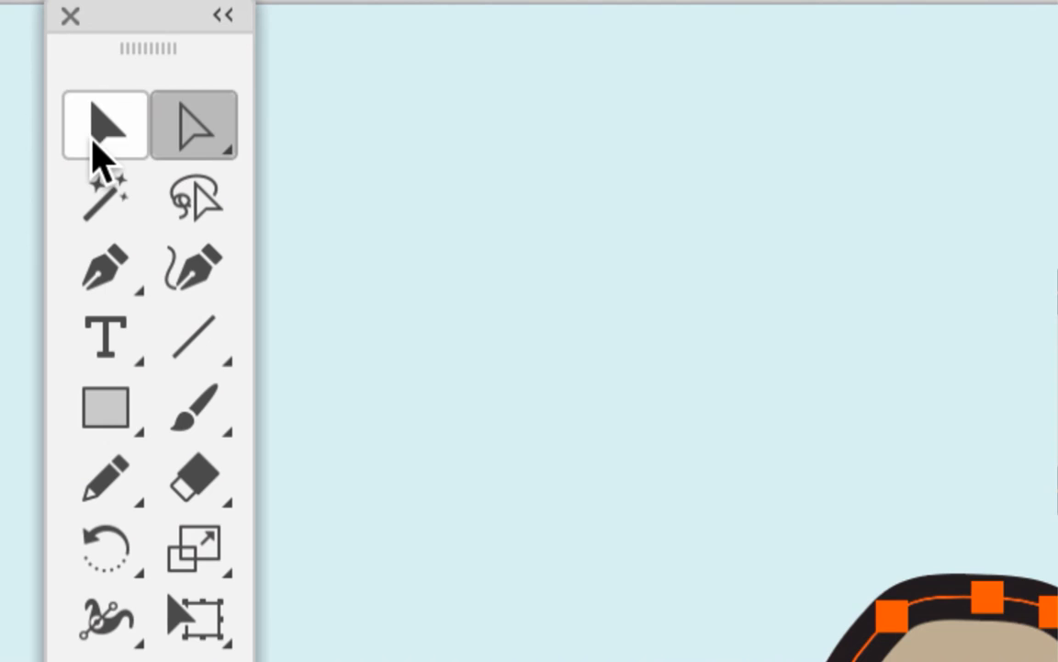
pyautogui.click(100, 138)
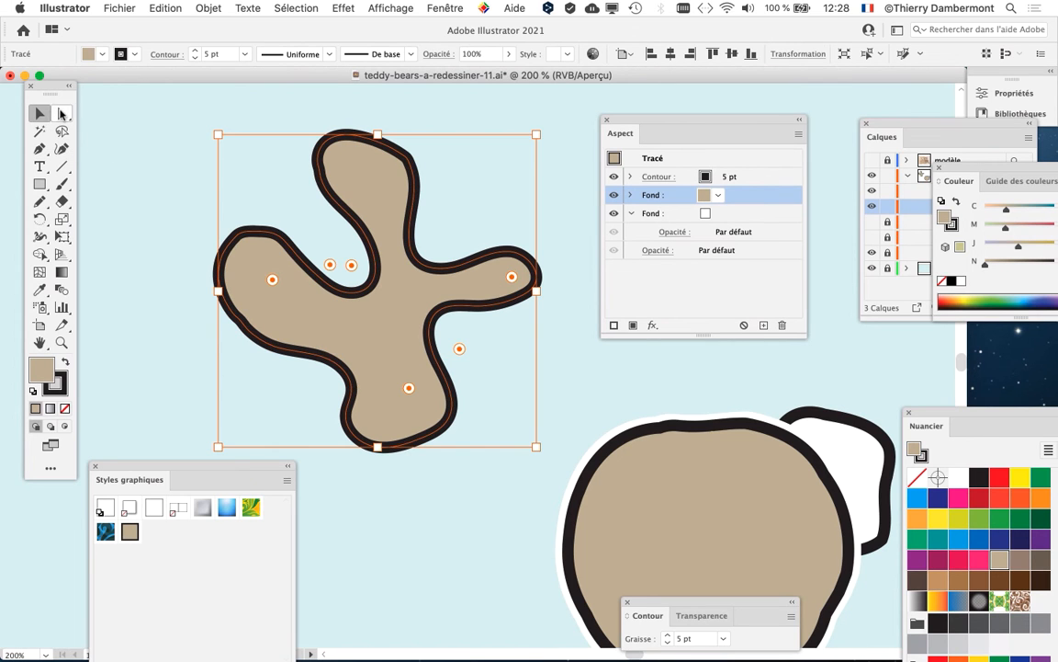
pyautogui.click(62, 113)
pyautogui.click(39, 113)
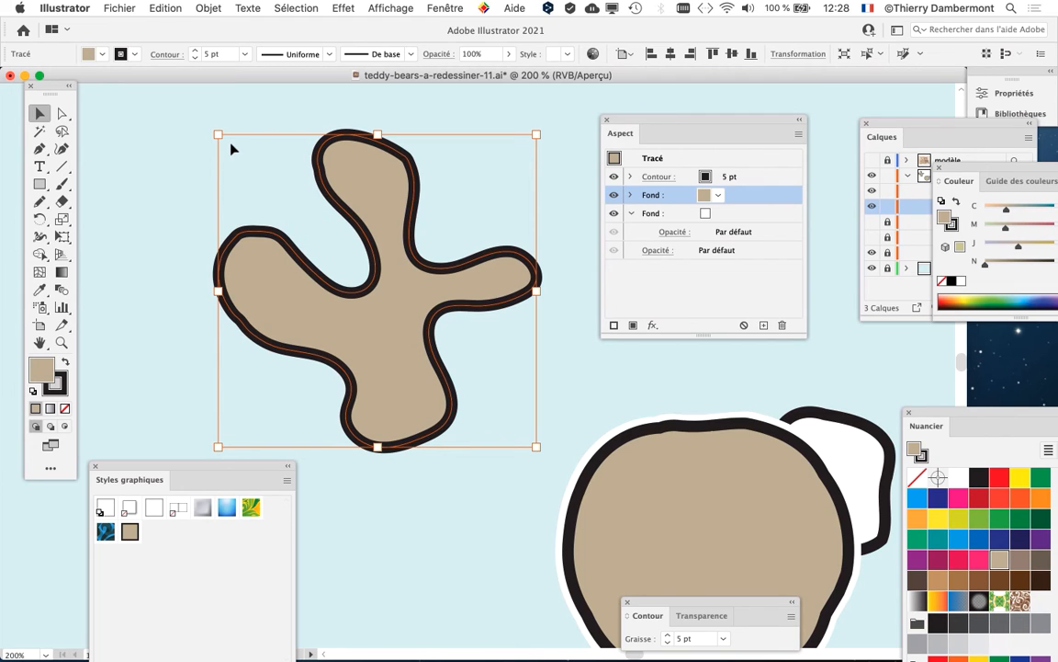
# Turn off the selection bounding box
pyautogui.click(389, 9)
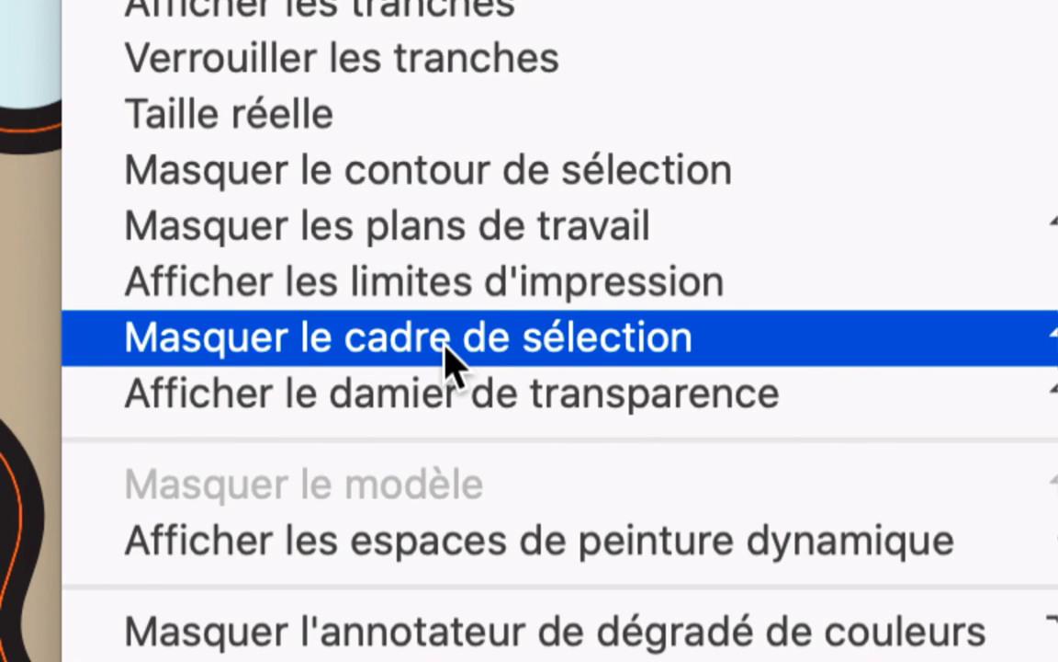
pyautogui.click(444, 347)
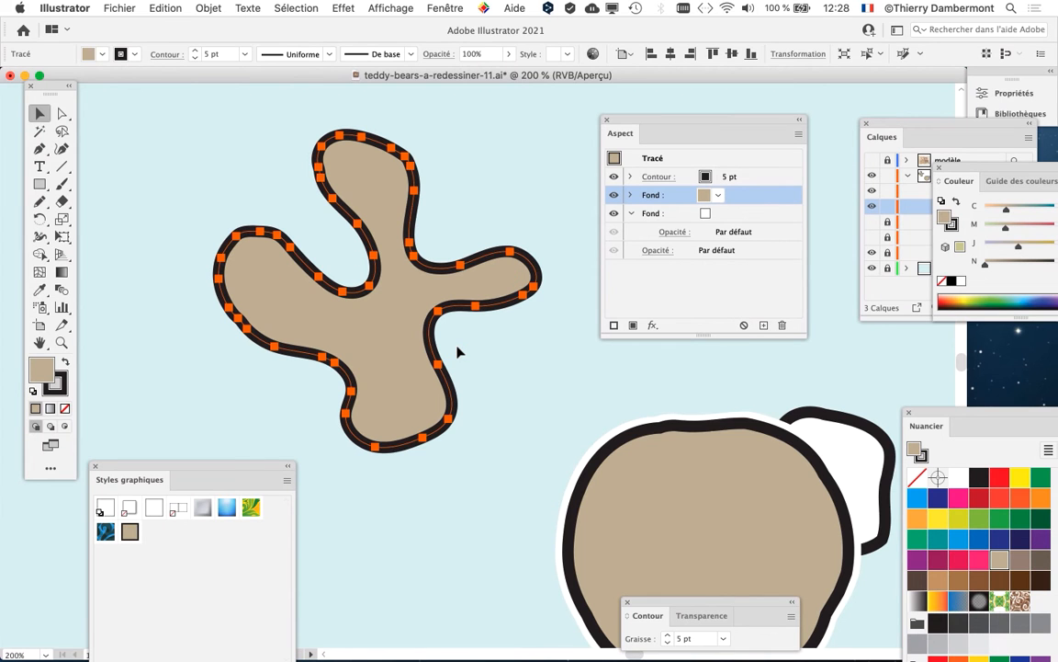
pyautogui.click(249, 158)
pyautogui.click(324, 142)
pyautogui.click(295, 135)
pyautogui.click(328, 147)
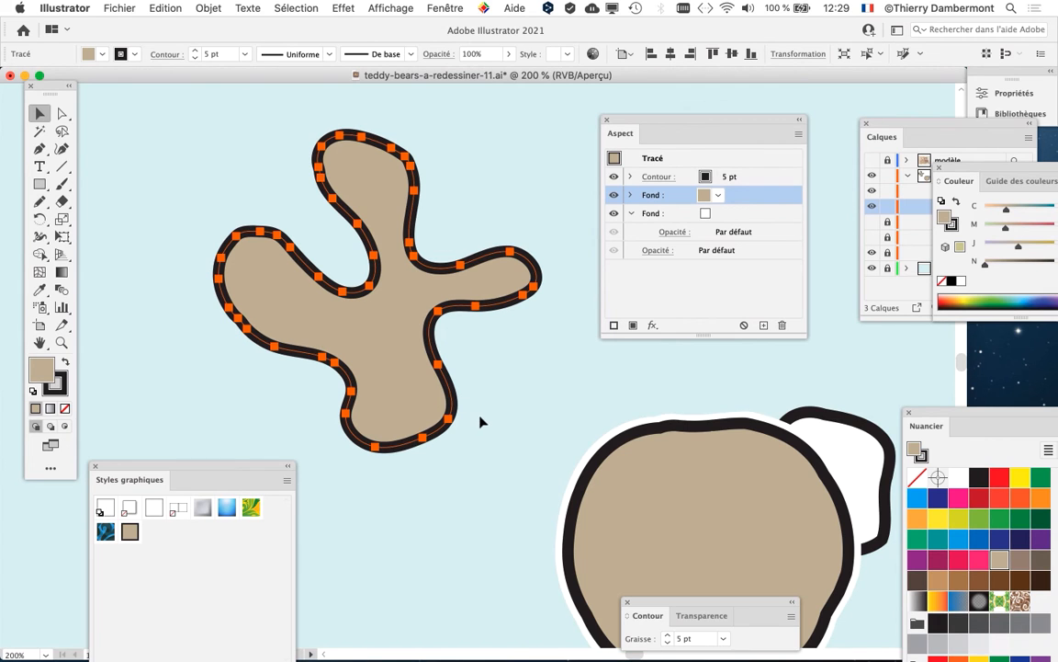
# Reselect the lobed path and save the document as teddy-bears-a-redessiner-12.ai in the teddy bear 5 folder, keeping the Illustrator 2020 options
pyautogui.click(480, 422)
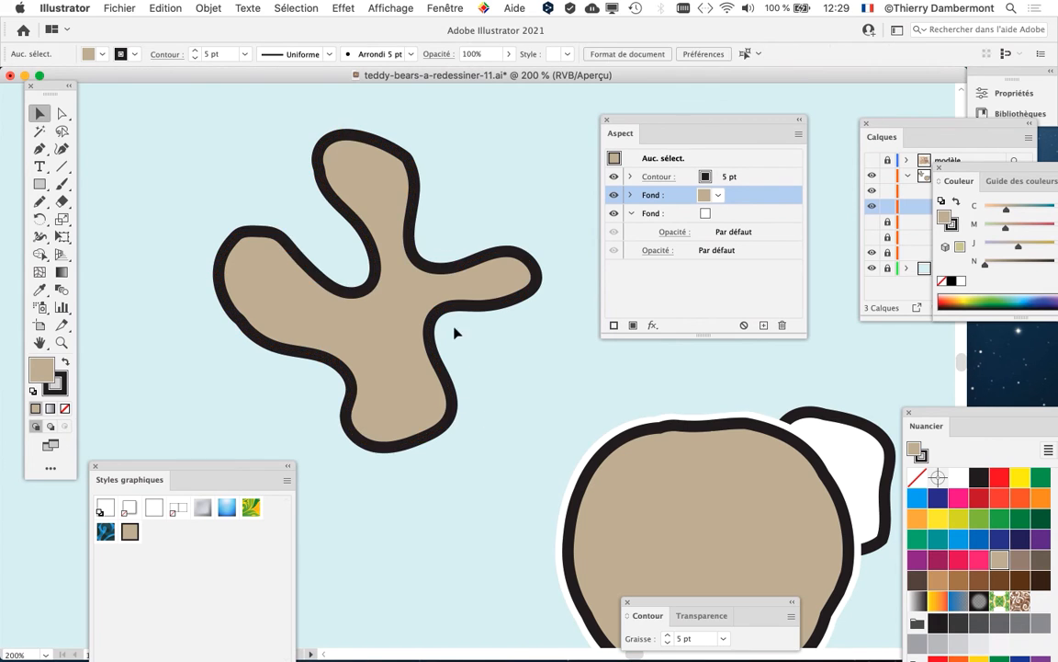
pyautogui.click(455, 310)
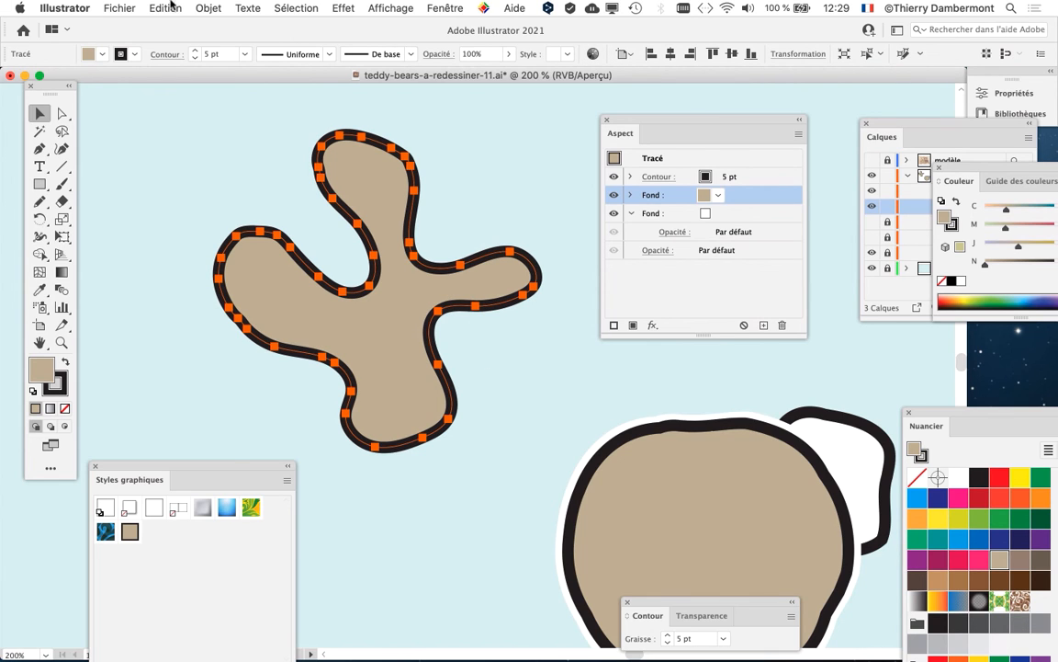
pyautogui.click(118, 9)
pyautogui.click(188, 147)
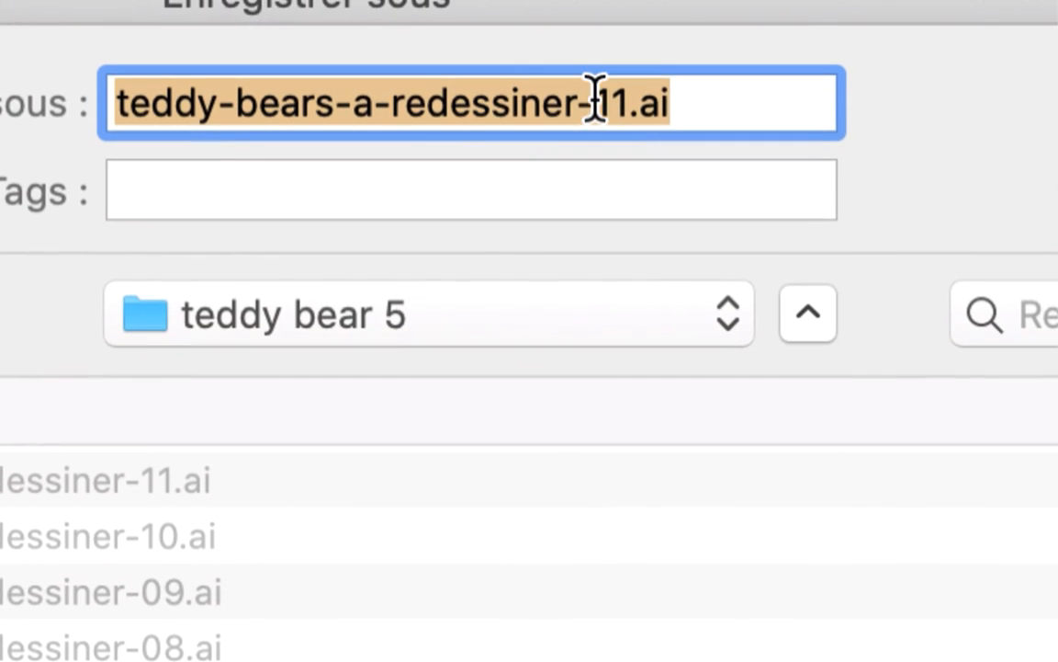
pyautogui.click(691, 38)
pyautogui.moveTo(723, 44); pyautogui.dragTo(710, 43)
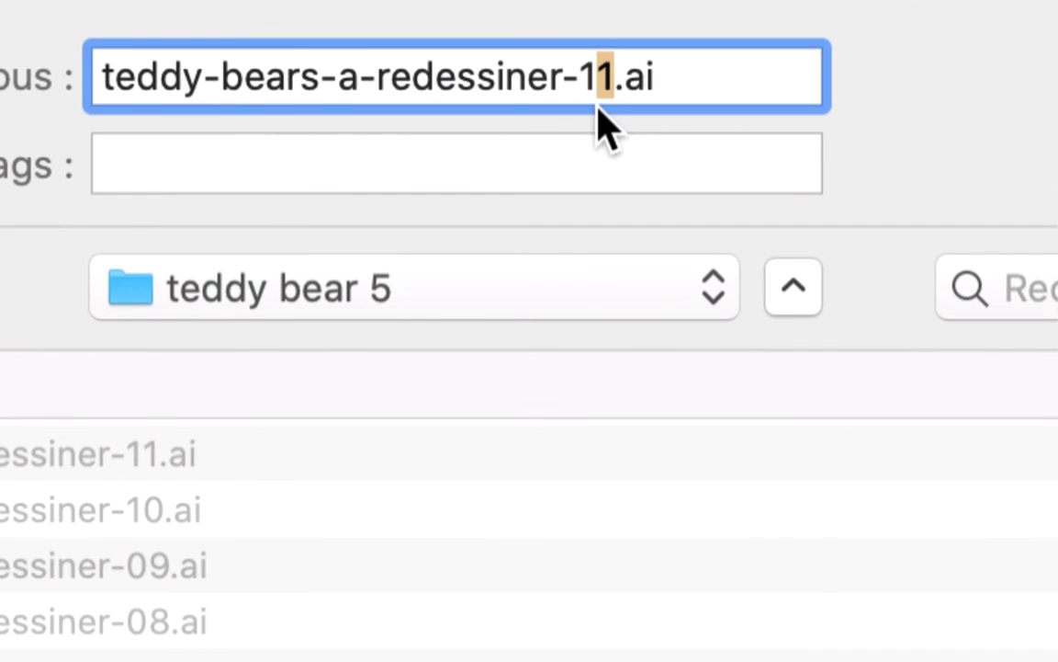
pyautogui.write('2')
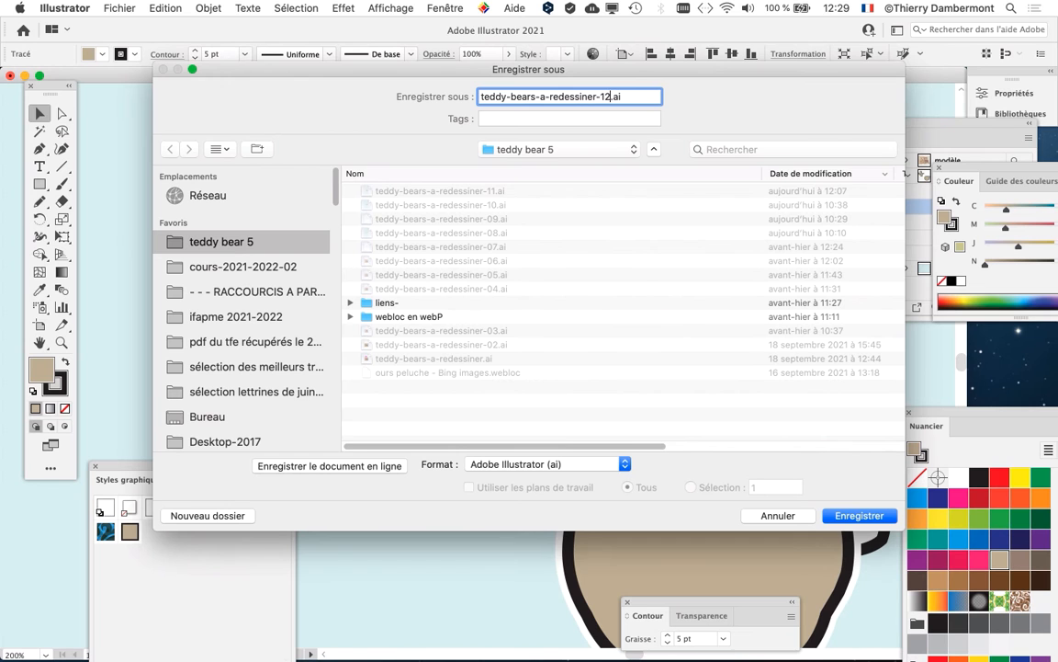
pyautogui.press('Return')
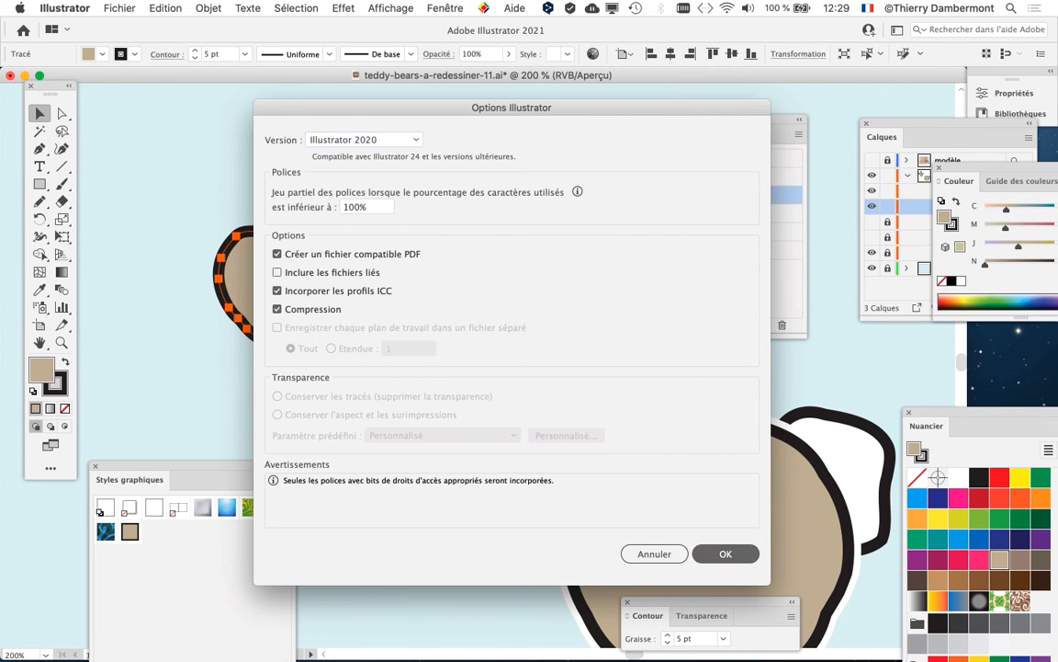
pyautogui.press('Return')
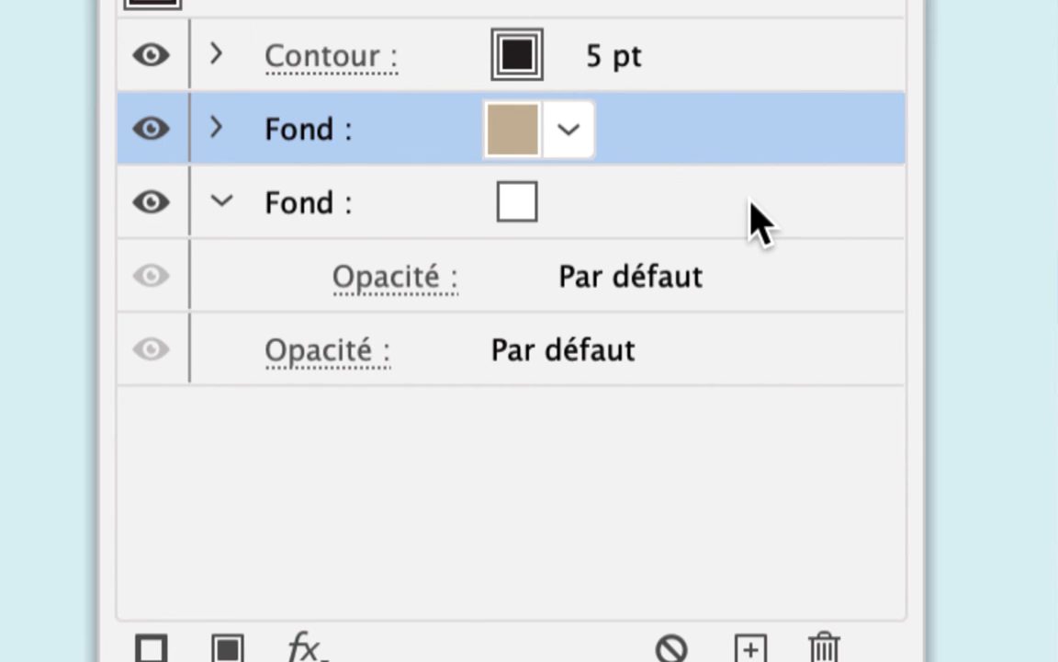
# Apply a live Décalage effect of 3,528 mm with a Pointe join and limit of 4 to the lobed path's white fill
pyautogui.click(752, 221)
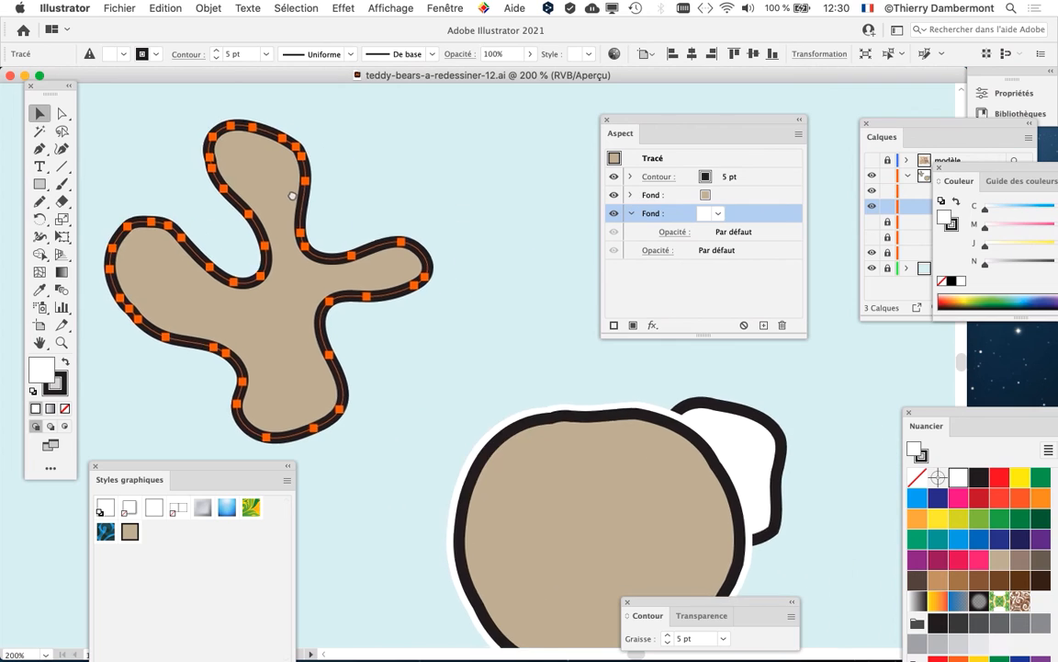
pyautogui.moveTo(292, 196); pyautogui.dragTo(318, 176)
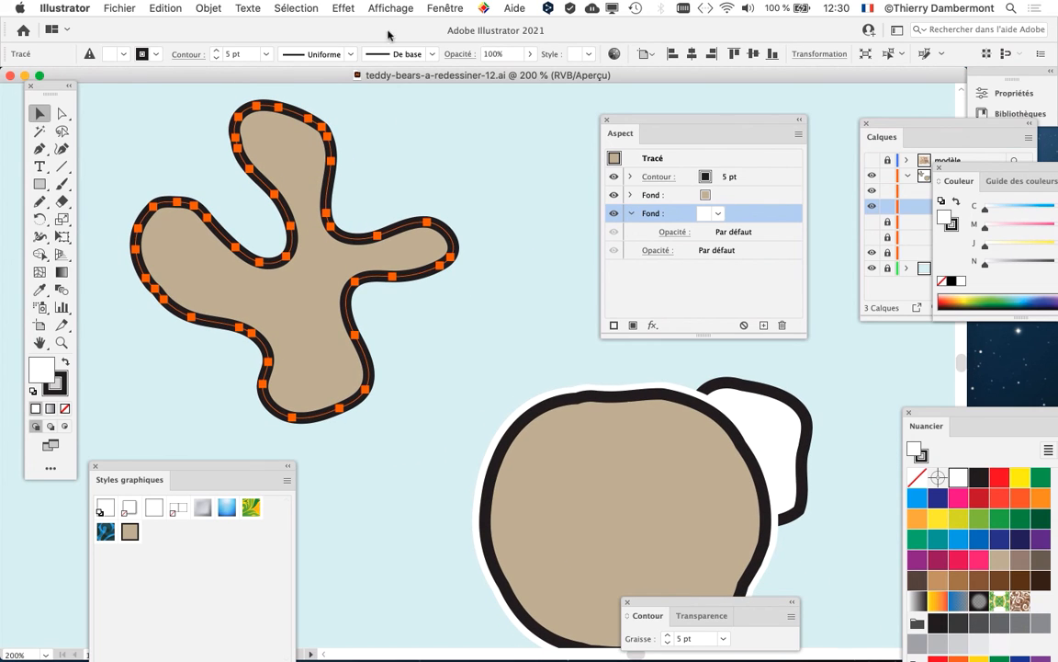
pyautogui.click(345, 7)
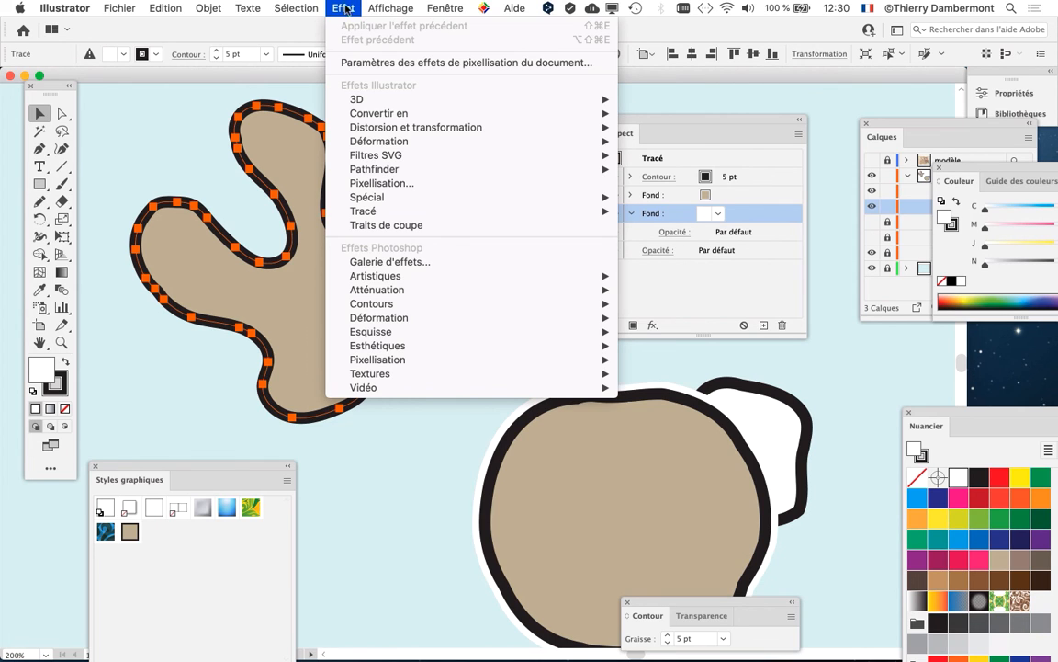
pyautogui.moveTo(367, 215)
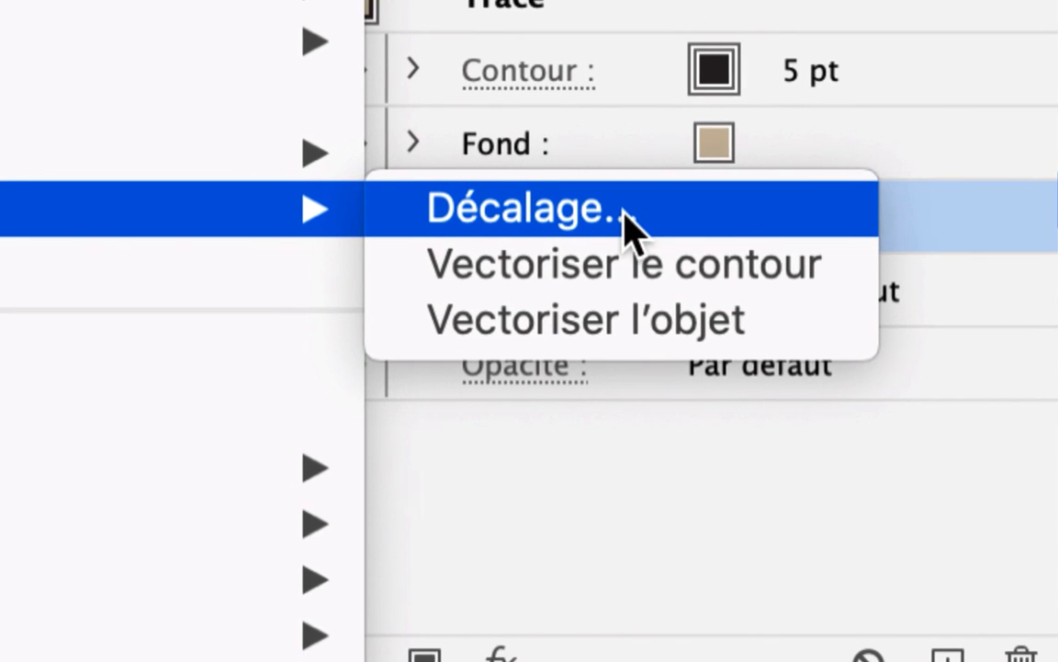
pyautogui.click(627, 215)
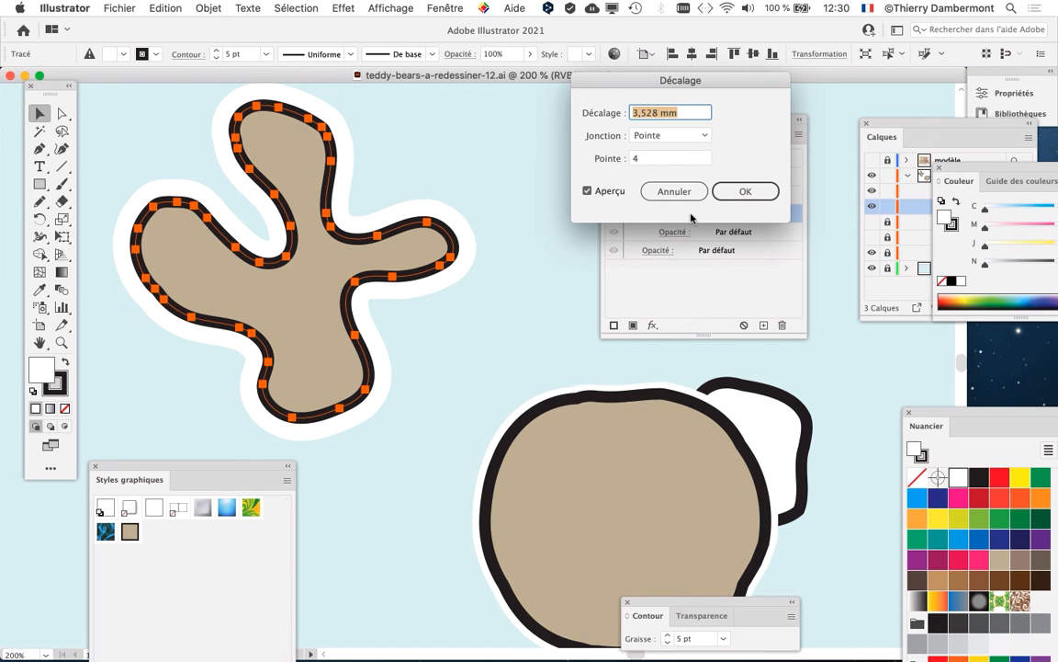
pyautogui.moveTo(616, 83); pyautogui.dragTo(565, 115)
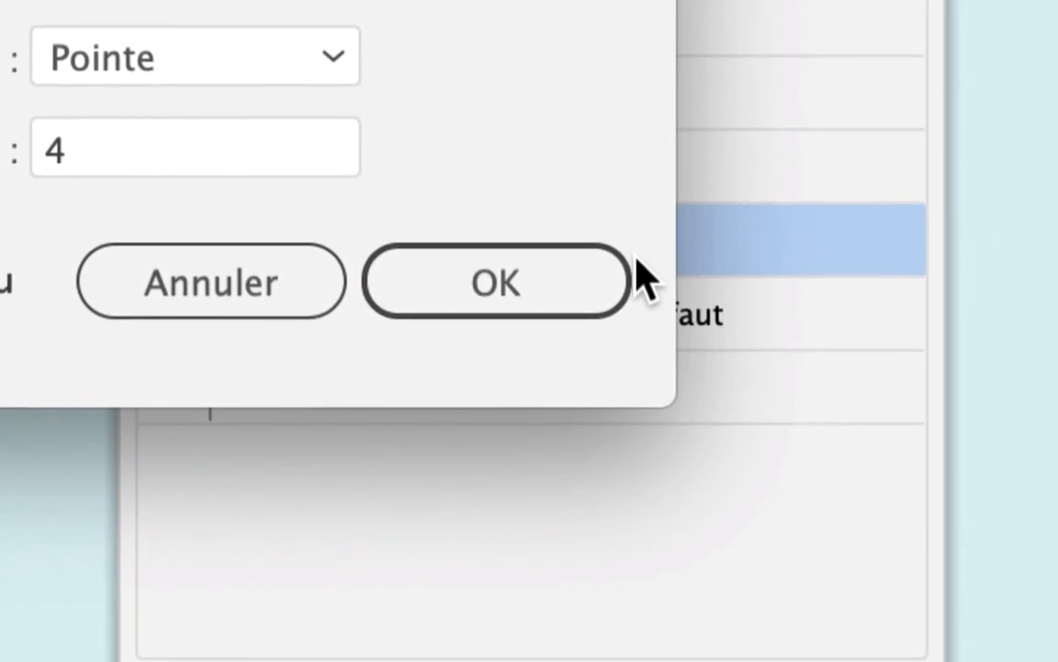
pyautogui.click(1025, 303)
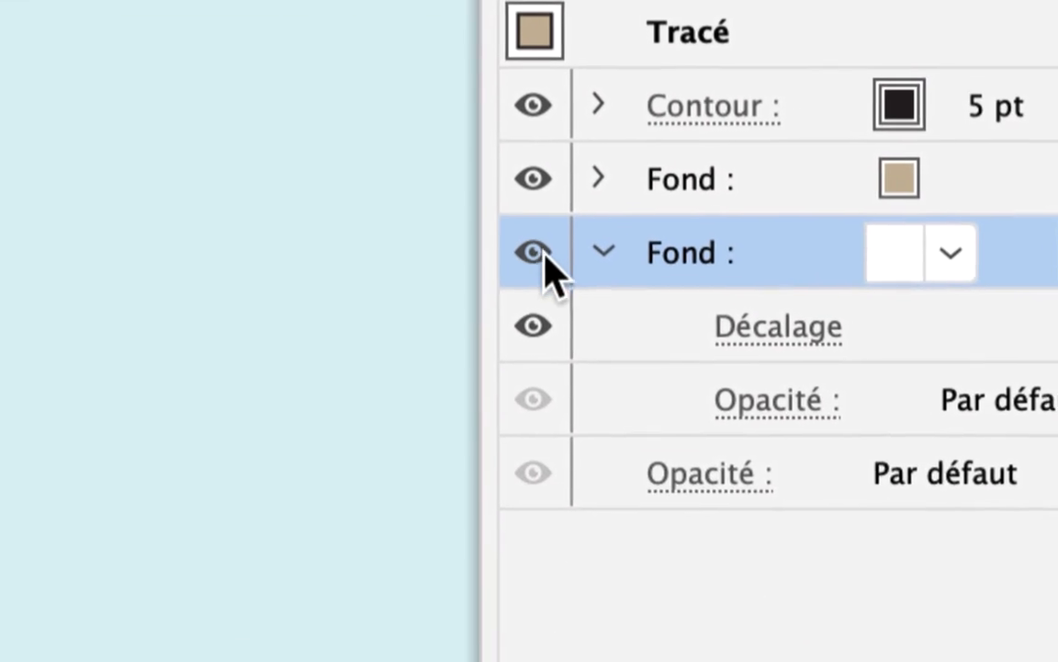
# Collapse and expand the white fill's attributes, and select the Décalage effect listed under it
pyautogui.click(603, 252)
pyautogui.click(604, 252)
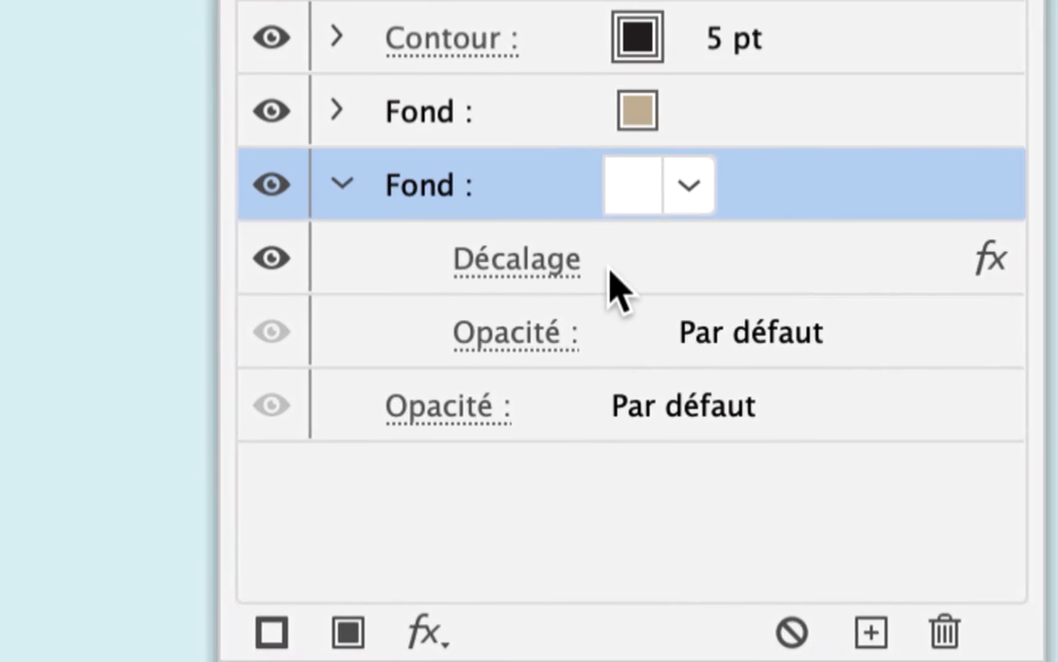
pyautogui.click(669, 266)
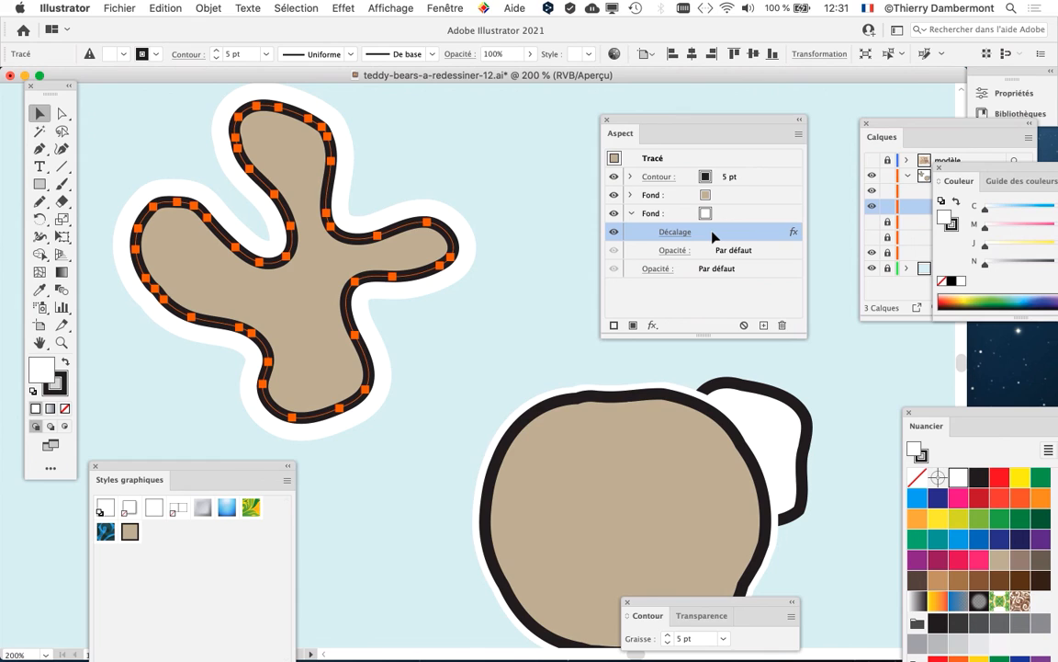
pyautogui.click(340, 8)
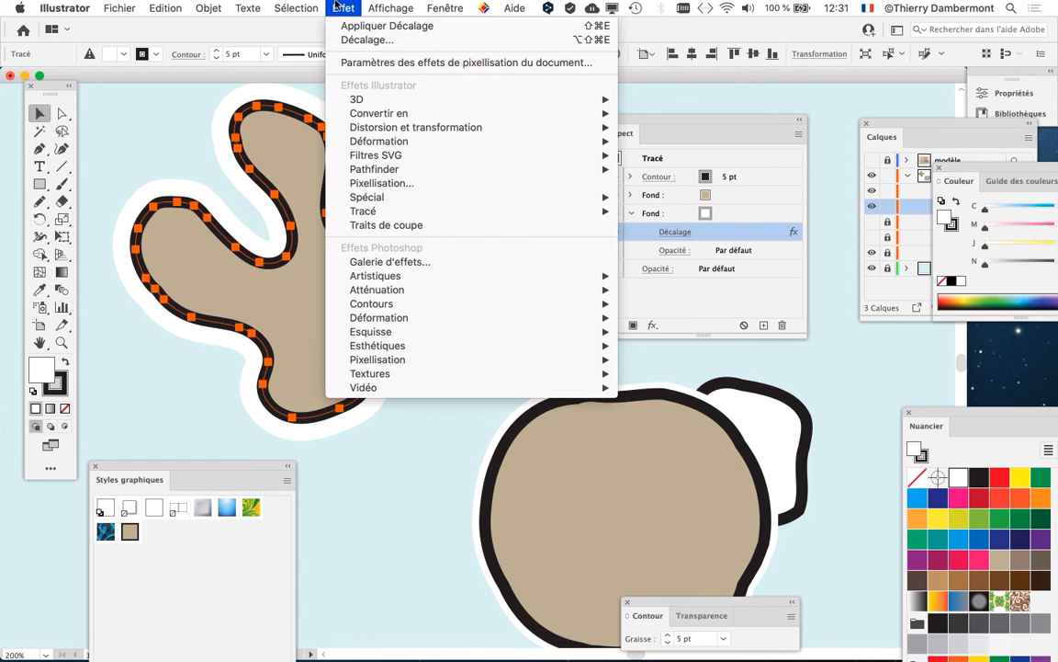
pyautogui.moveTo(368, 211)
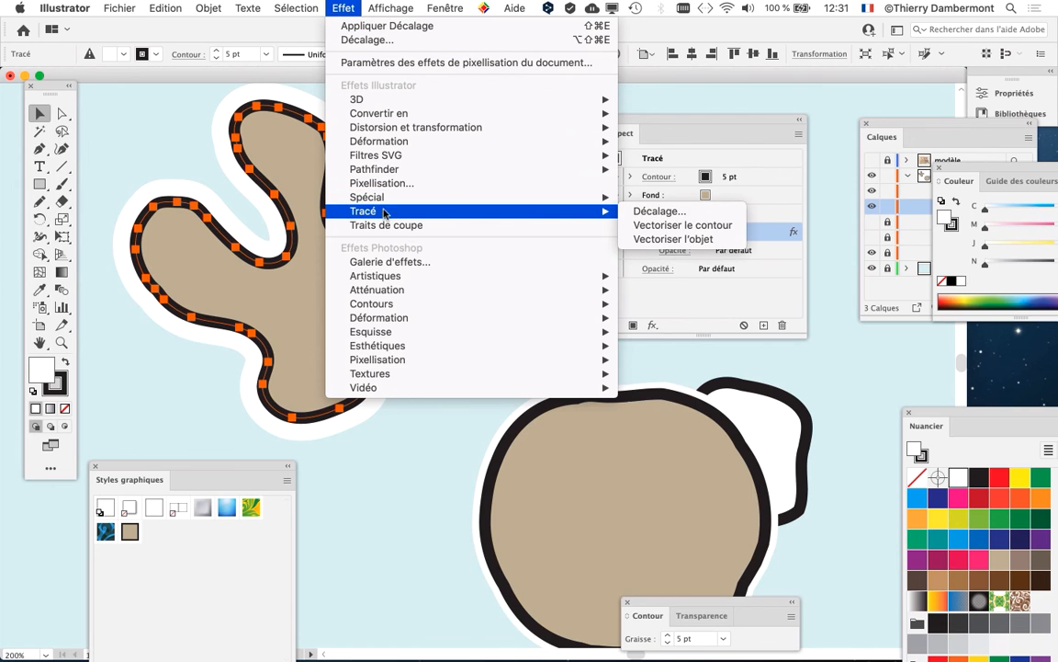
pyautogui.click(657, 211)
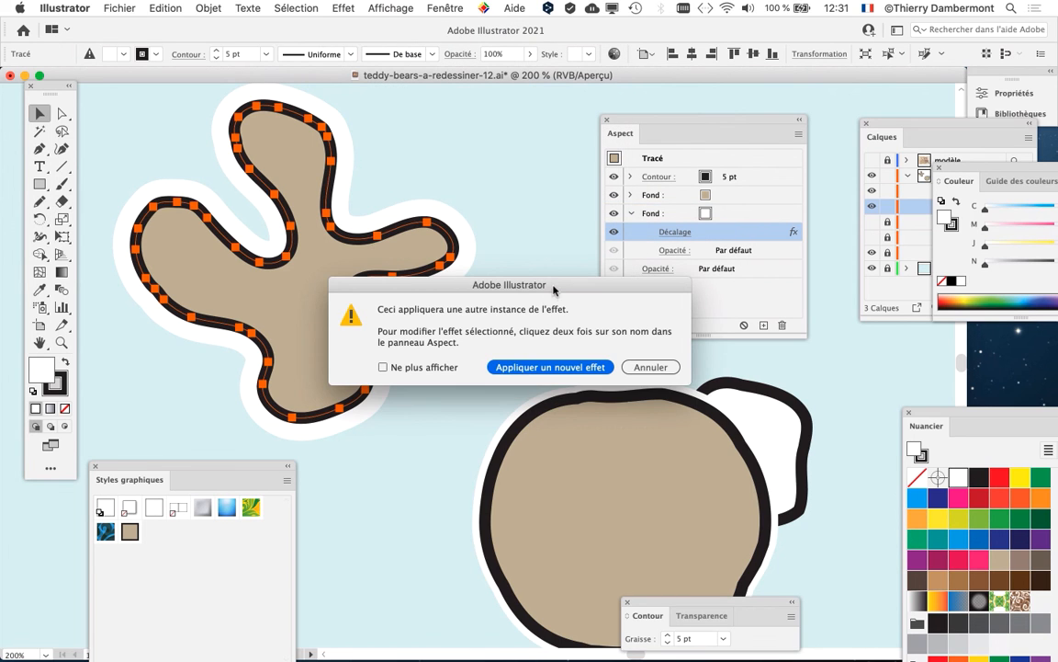
pyautogui.moveTo(496, 279); pyautogui.dragTo(415, 168)
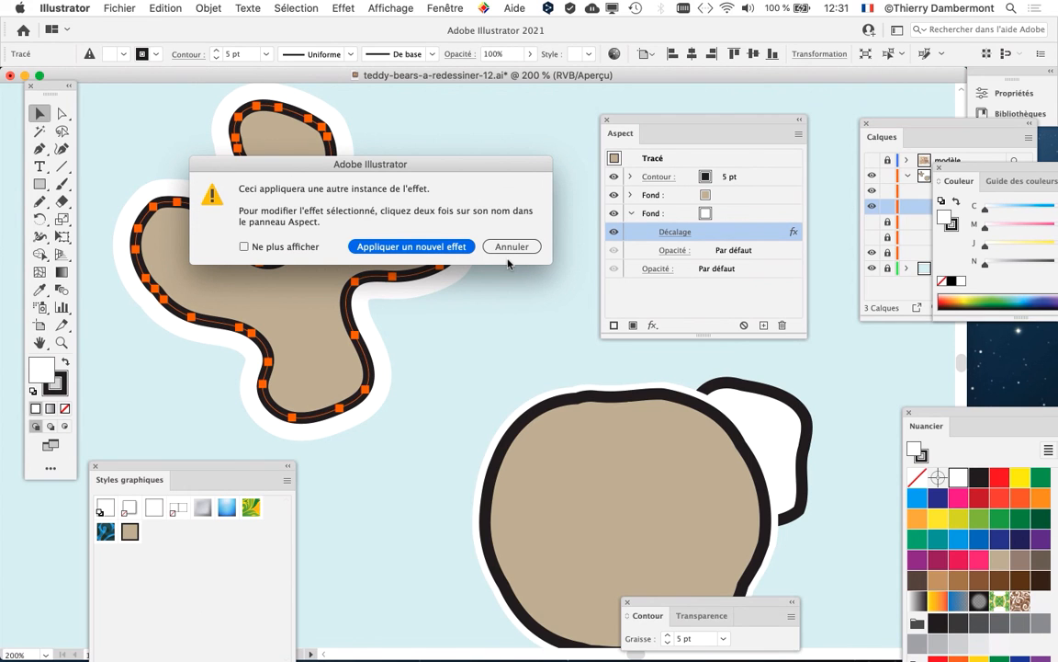
pyautogui.click(512, 248)
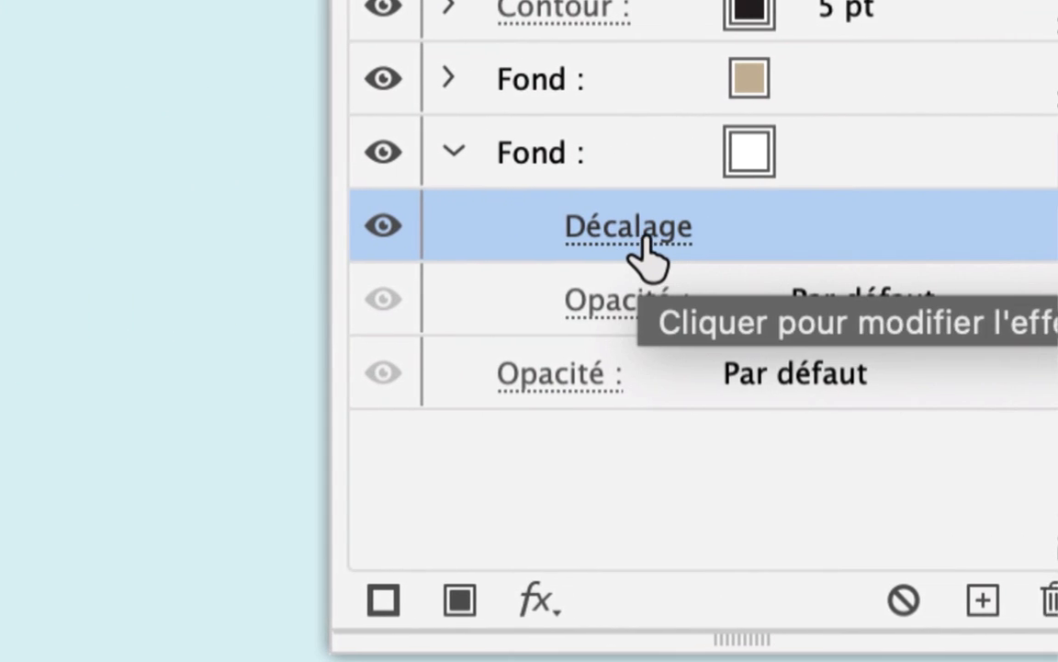
# Edit the white fill's existing Décalage effect, set the offset to 2 mm and compare the result with the preview off and on
pyautogui.click(646, 239)
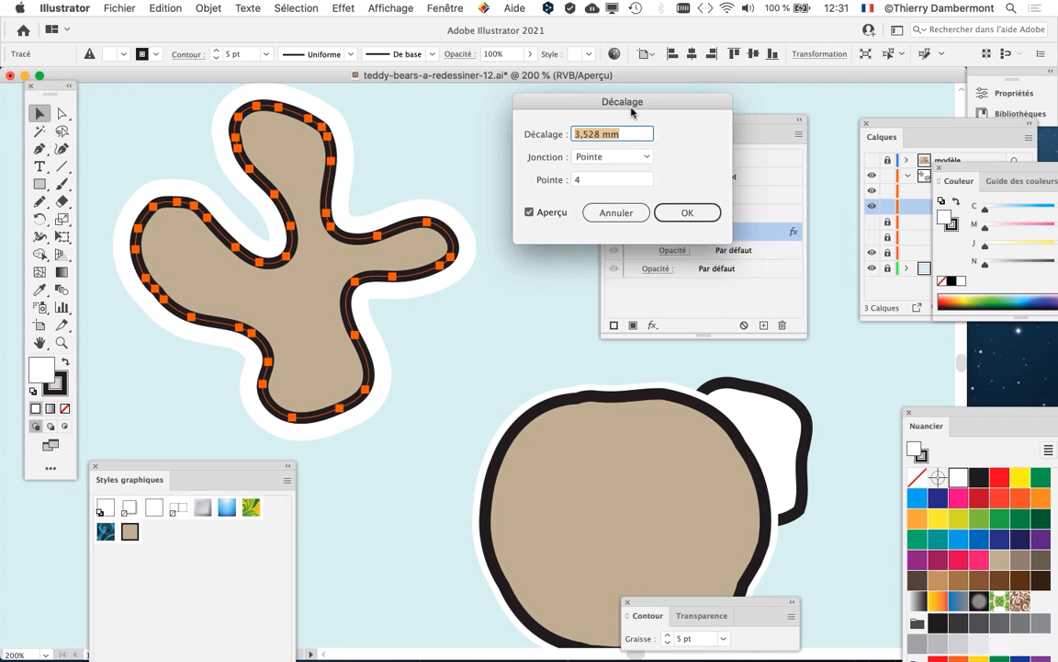
pyautogui.moveTo(632, 112); pyautogui.dragTo(609, 74)
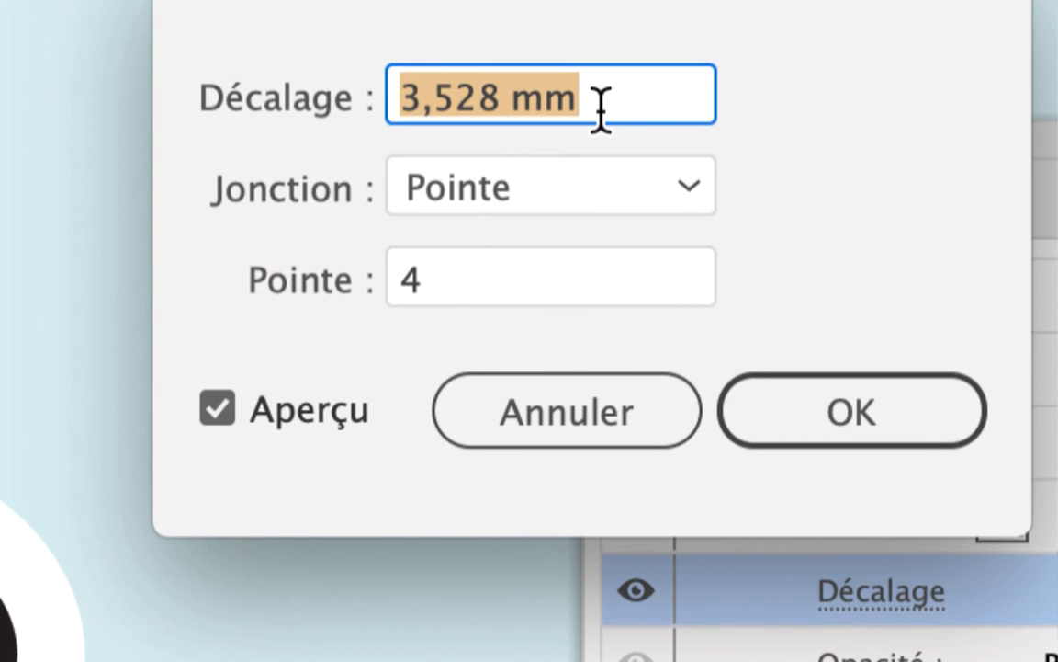
pyautogui.write('2')
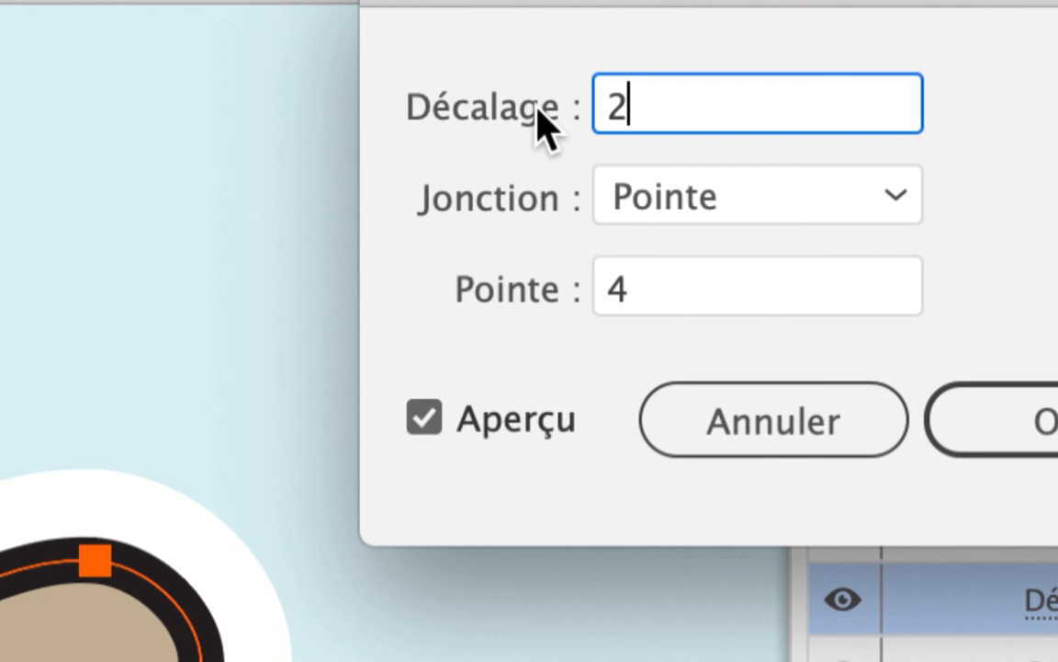
pyautogui.press('Tab')
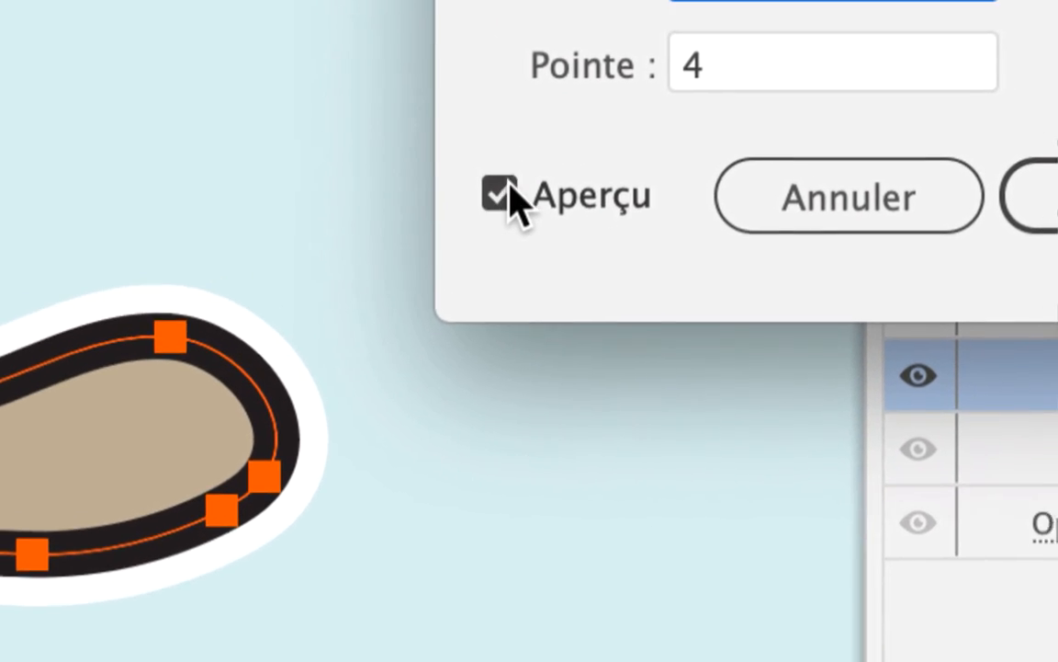
pyautogui.click(451, 179)
pyautogui.click(509, 183)
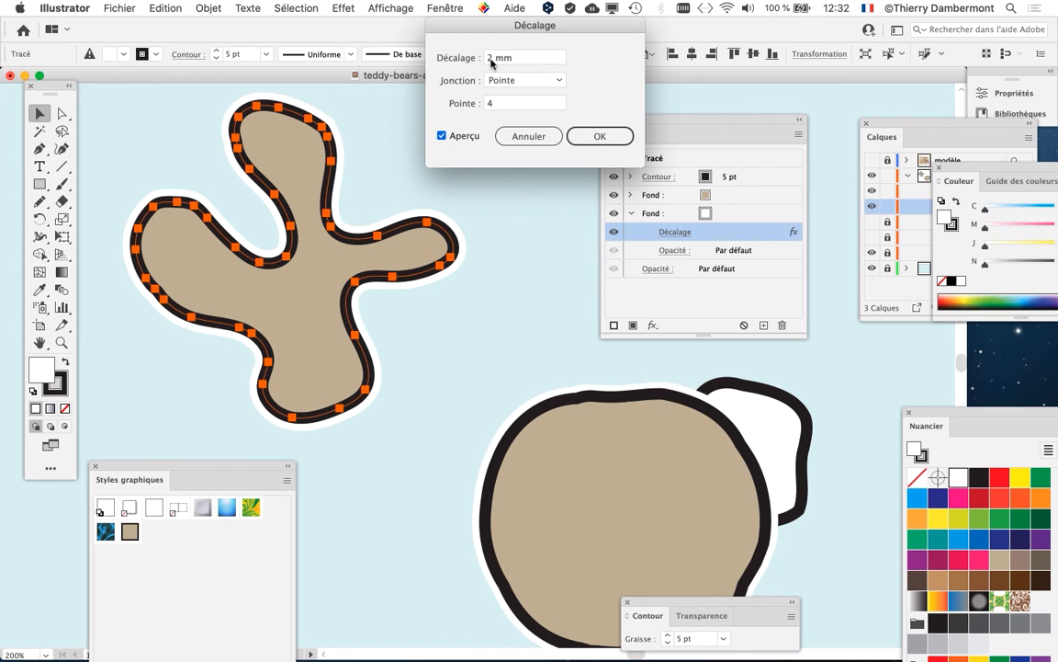
pyautogui.click(605, 138)
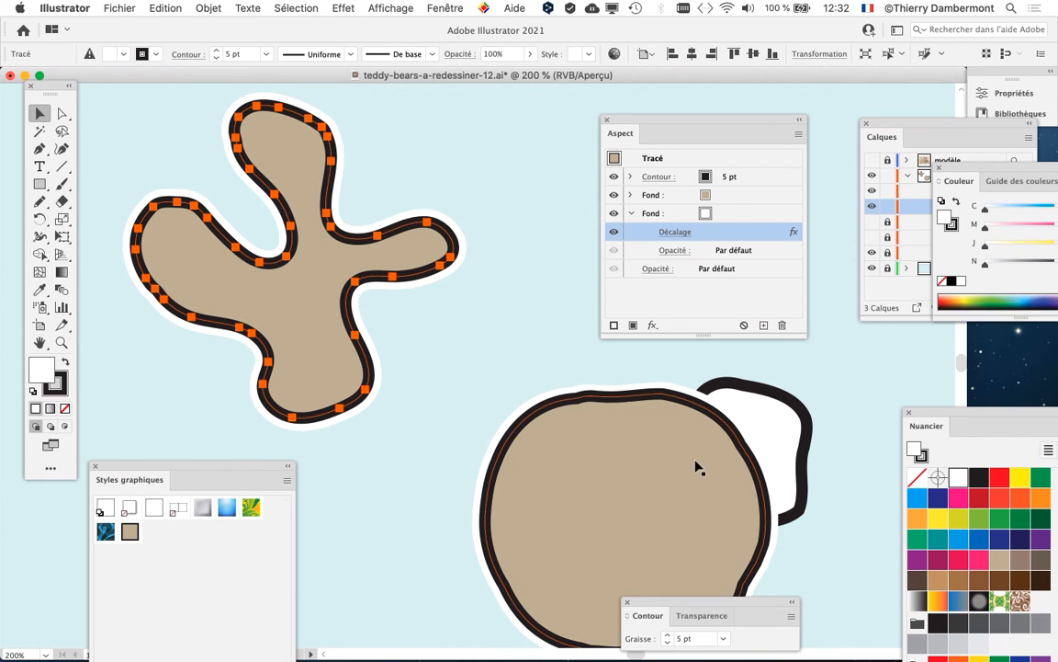
# Compare the white outlines of the lobed path and the head up close
pyautogui.scroll(3, 696, 467)
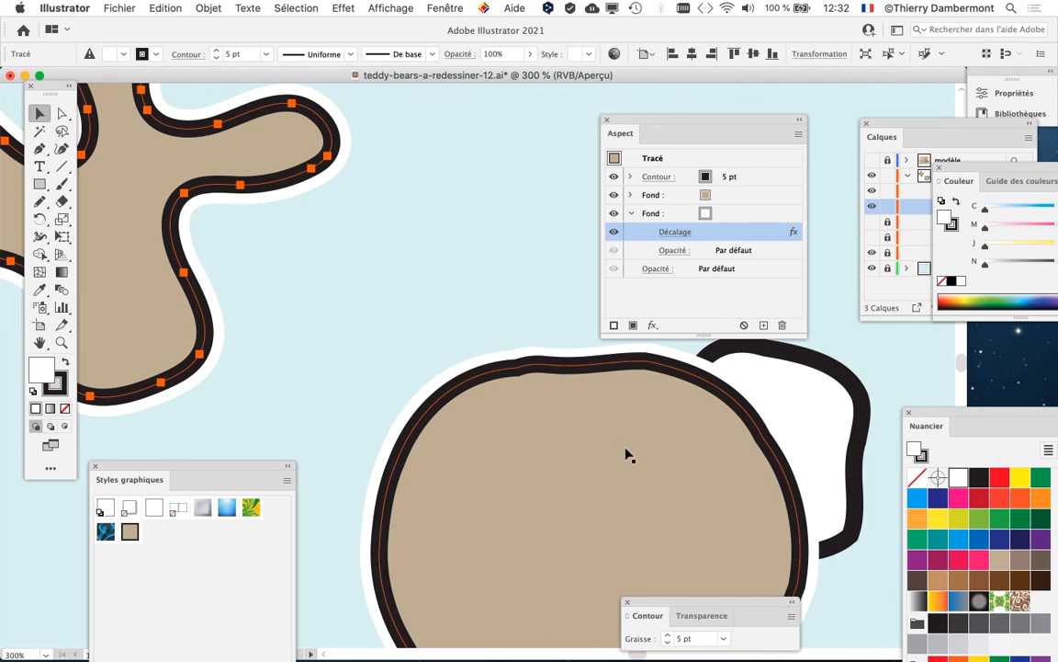
pyautogui.scroll(-5, 625, 454)
pyautogui.hscroll(-4, 539, 324)
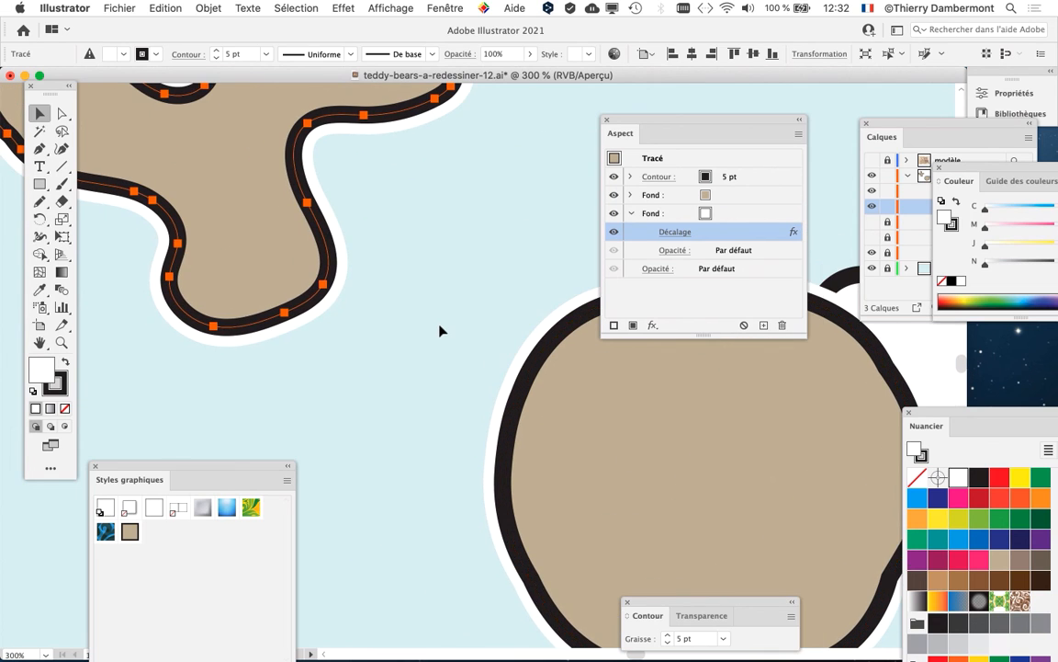